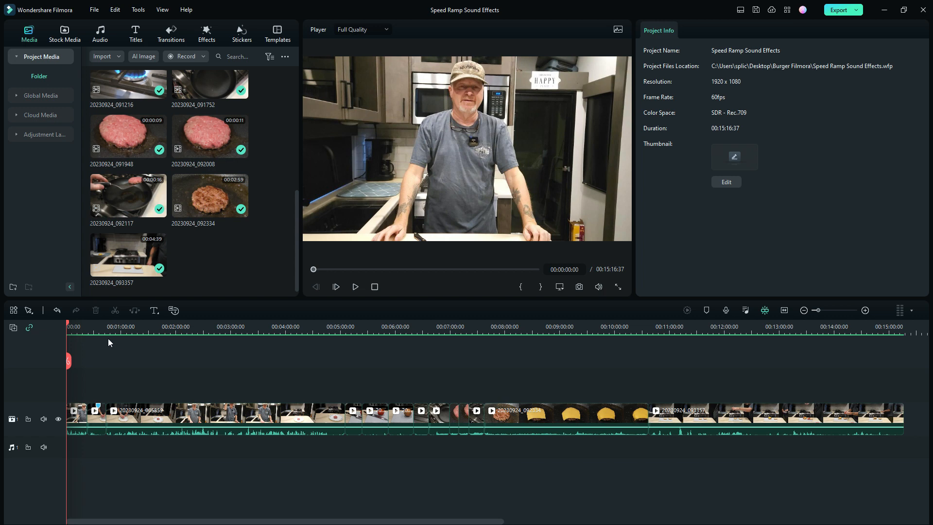
# Add scale and position keyframes to the opening clip at 00:00:02:36.
pyautogui.moveTo(98, 334); pyautogui.dragTo(346, 359)
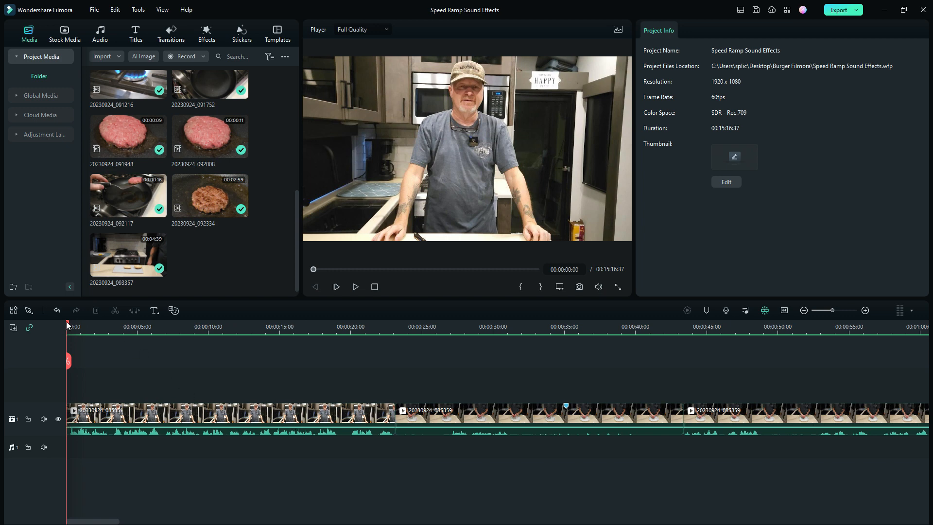
pyautogui.moveTo(74, 323); pyautogui.dragTo(103, 340)
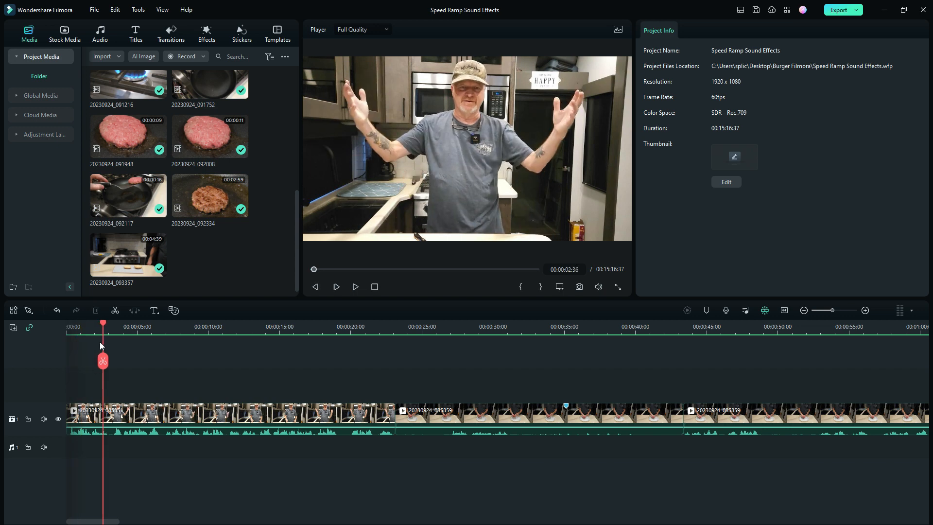
pyautogui.click(189, 412)
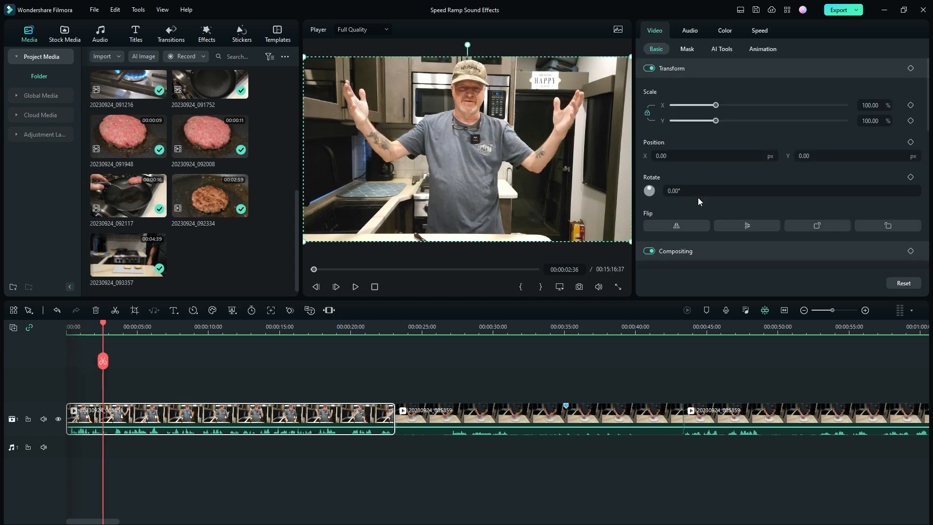
pyautogui.click(910, 68)
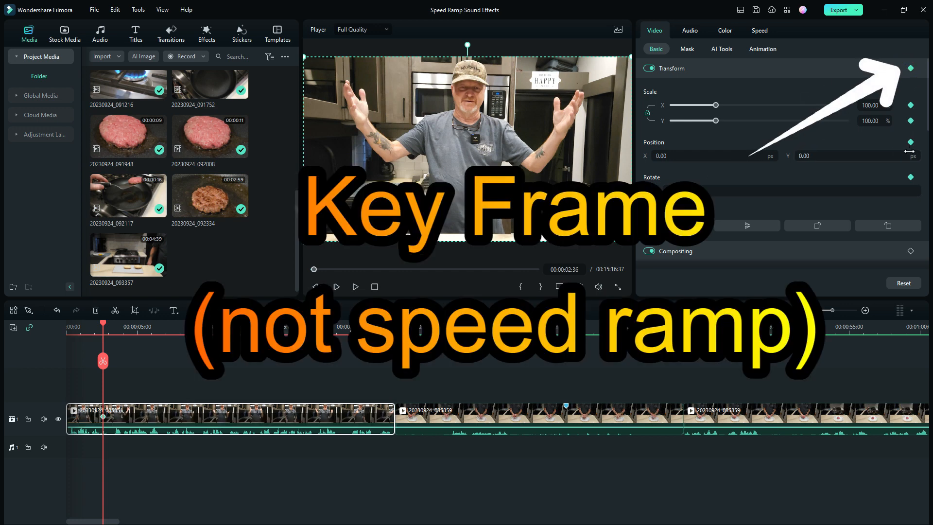
pyautogui.click(910, 68)
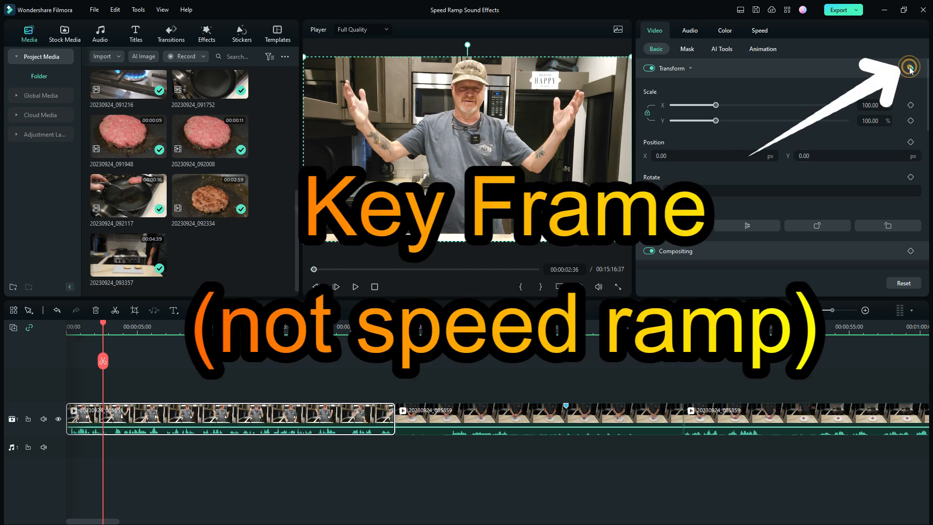
pyautogui.click(910, 105)
pyautogui.click(911, 141)
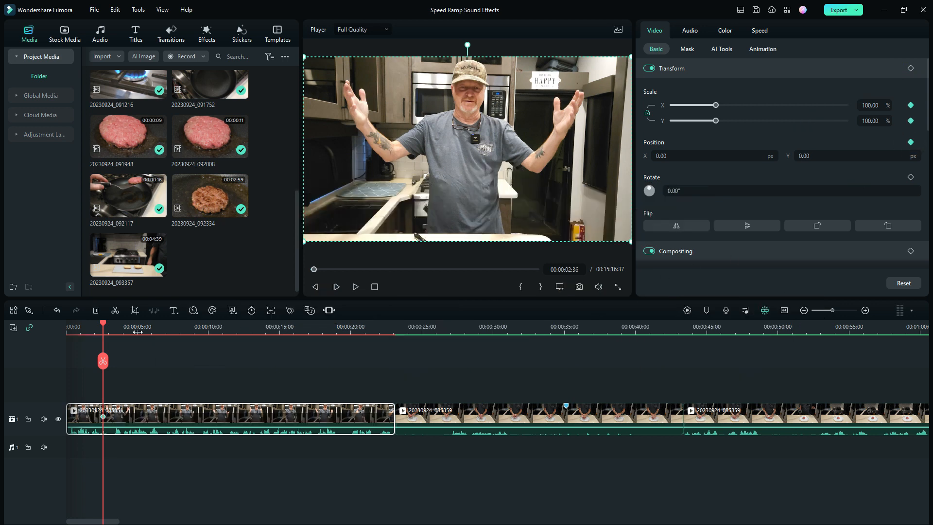
# At the end of the opening clip (00:00:23:04), scale it to 122.47% and lower its Y position to -121.34 px.
pyautogui.moveTo(103, 328); pyautogui.dragTo(394, 337)
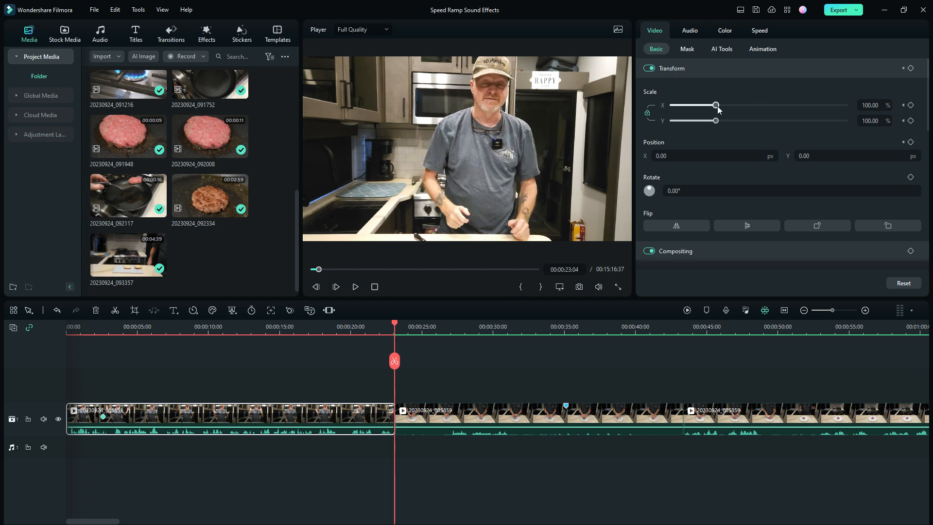
pyautogui.moveTo(716, 105); pyautogui.dragTo(724, 105)
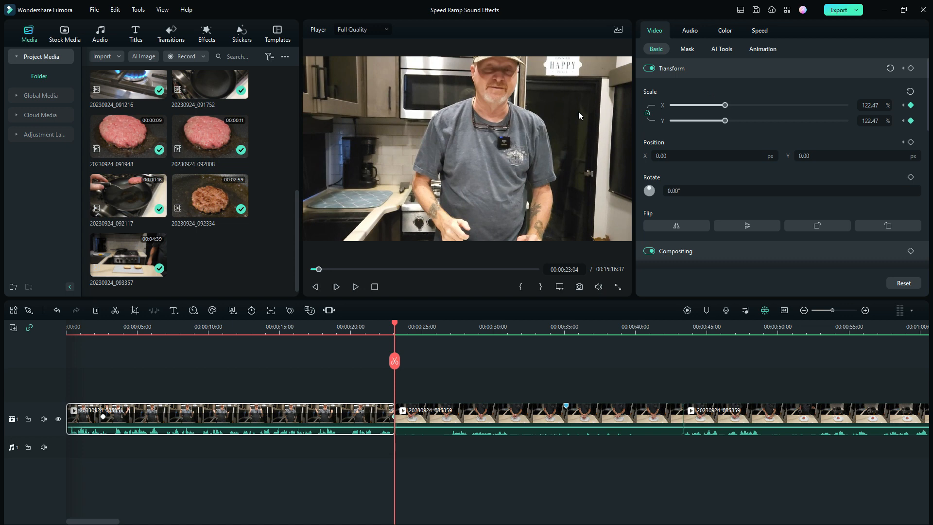
pyautogui.moveTo(496, 142); pyautogui.dragTo(496, 166)
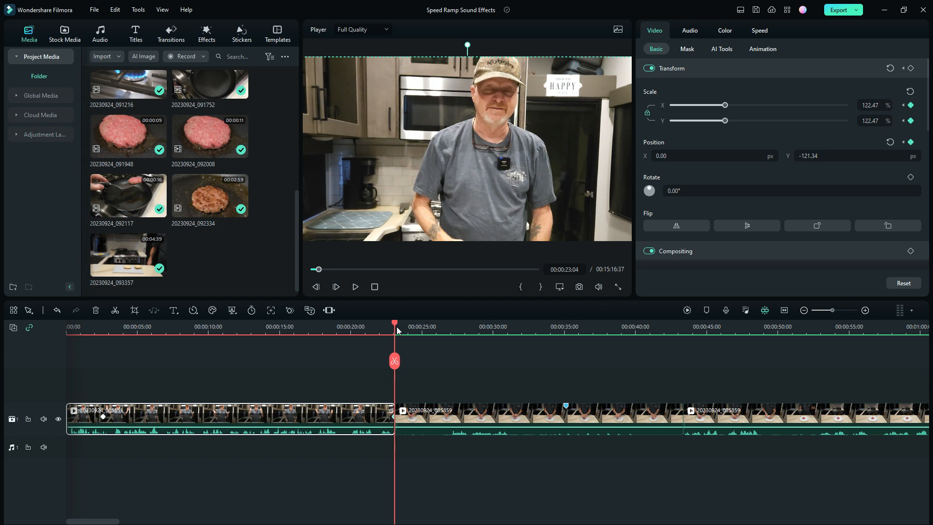
# Play back parts of the opening clip to check the keyframed zoom.
pyautogui.moveTo(396, 326); pyautogui.dragTo(80, 325)
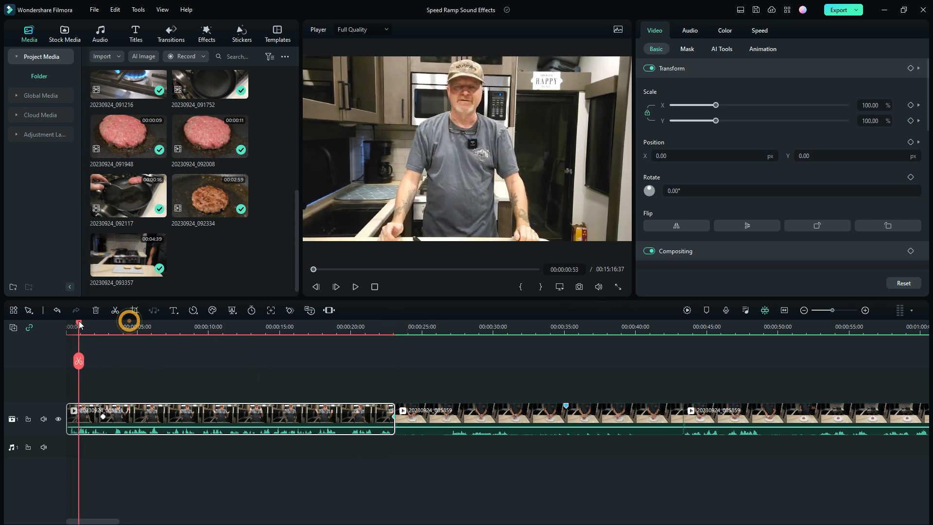
pyautogui.press('space')
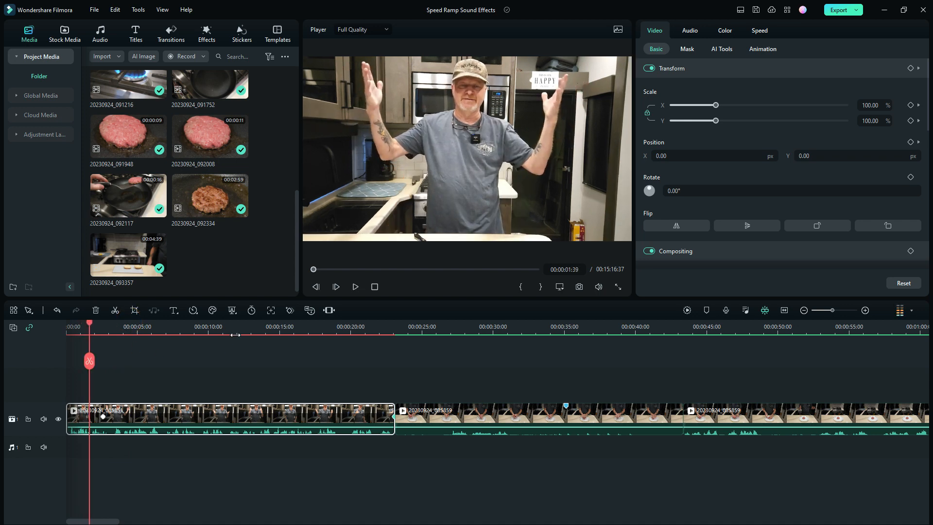
pyautogui.click(243, 333)
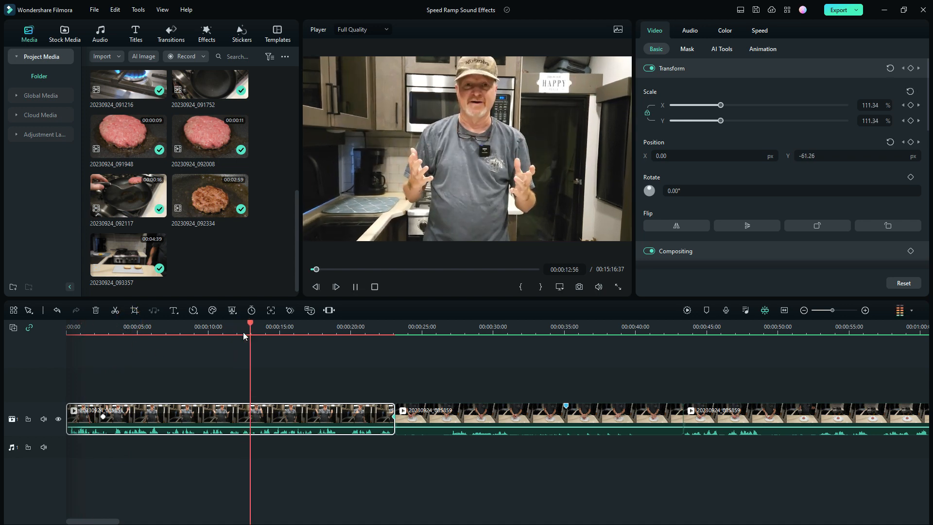
pyautogui.press('space')
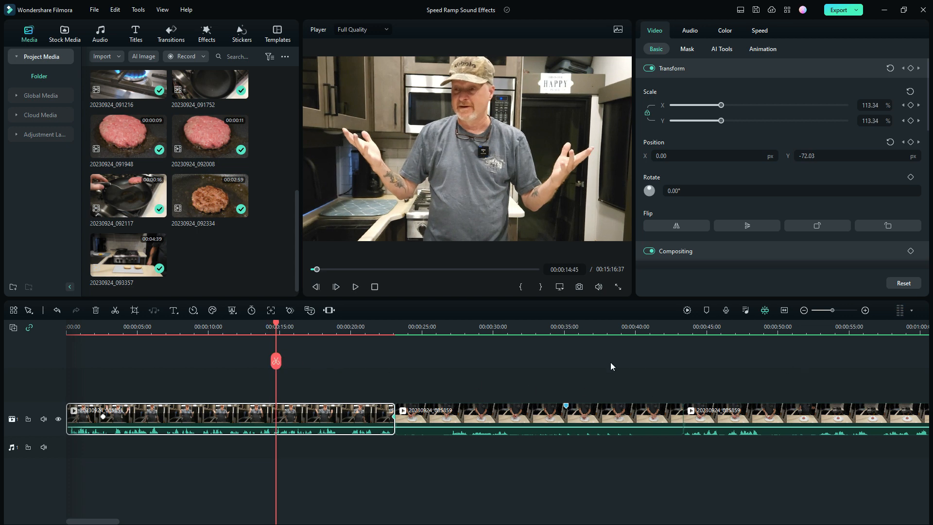
# Split the second clip at 00:00:24:51 and delete the part before the cut.
pyautogui.click(414, 334)
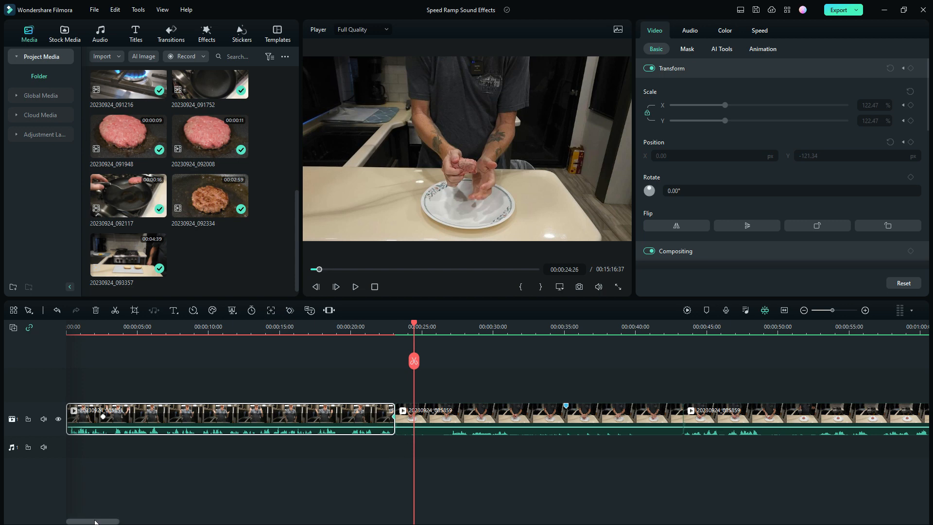
pyautogui.hscroll(5, 95, 521)
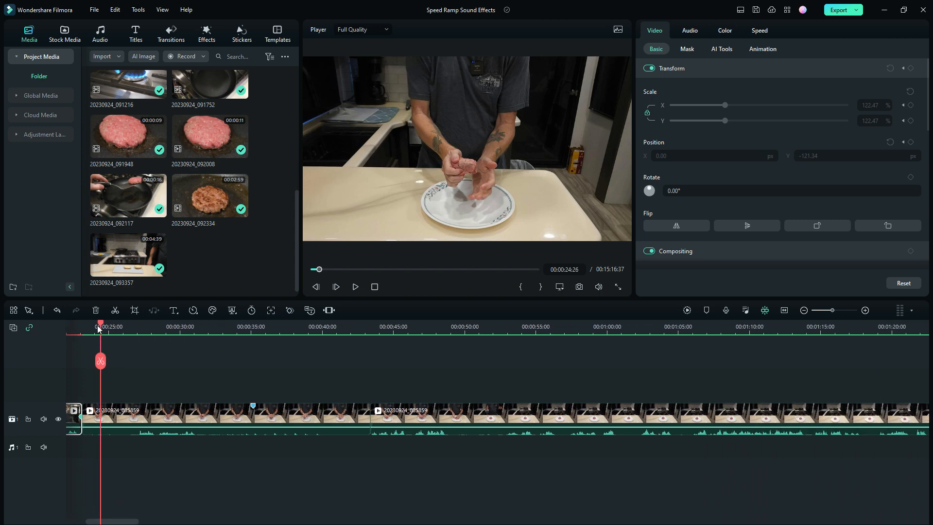
pyautogui.moveTo(100, 324)
pyautogui.mouseDown()
pyautogui.moveTo(140, 327)
pyautogui.moveTo(86, 329)
pyautogui.mouseUp()
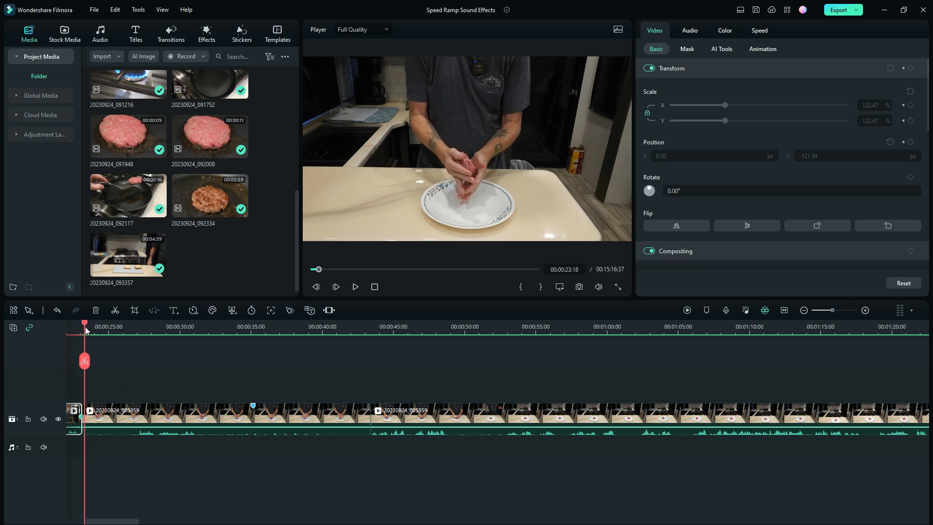
pyautogui.click(158, 422)
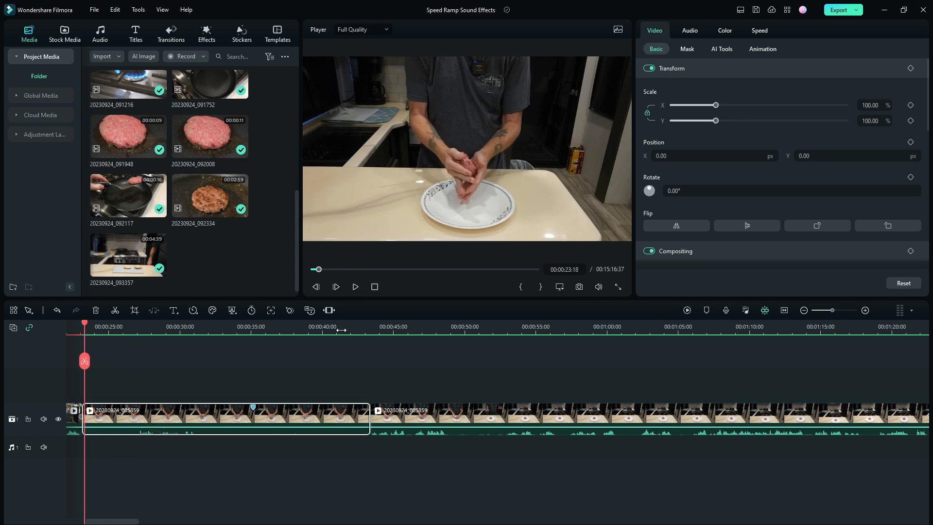
pyautogui.moveTo(341, 330); pyautogui.dragTo(439, 333)
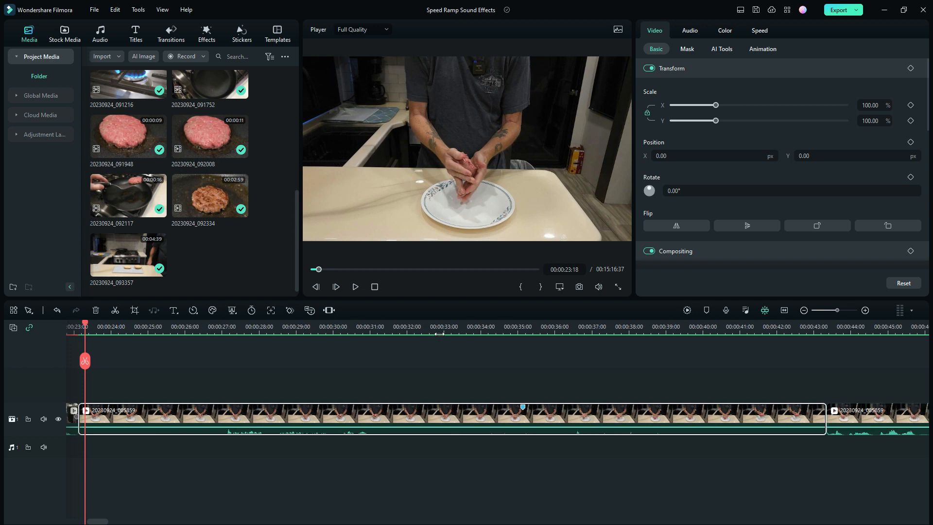
pyautogui.moveTo(86, 326); pyautogui.dragTo(165, 359)
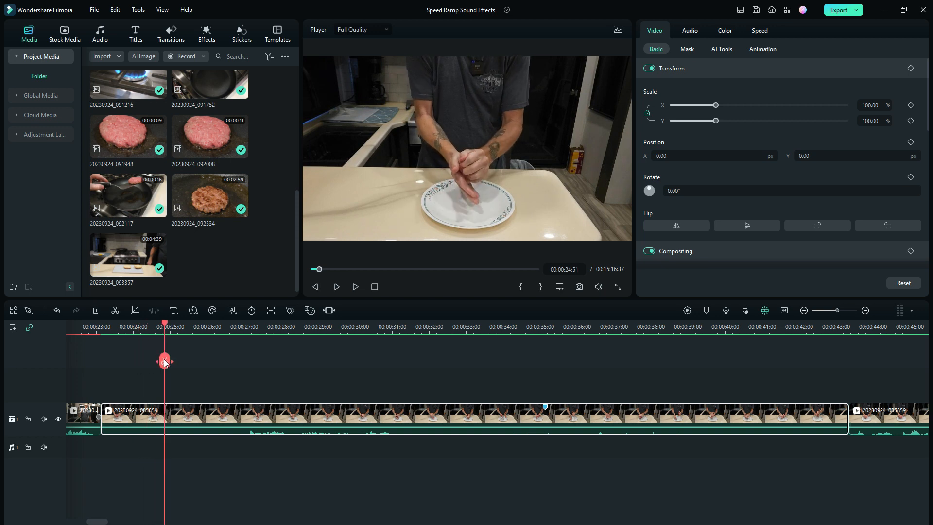
pyautogui.click(165, 361)
pyautogui.click(141, 415)
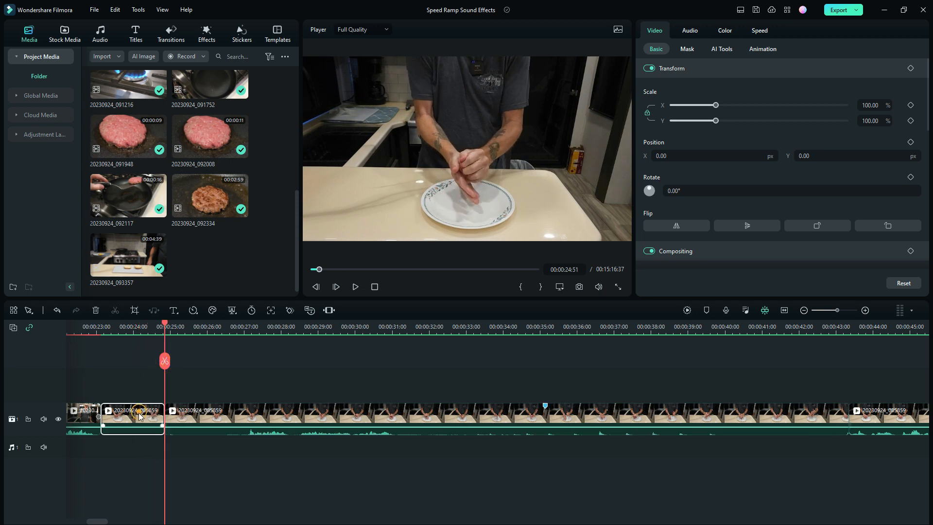
pyautogui.press('Delete')
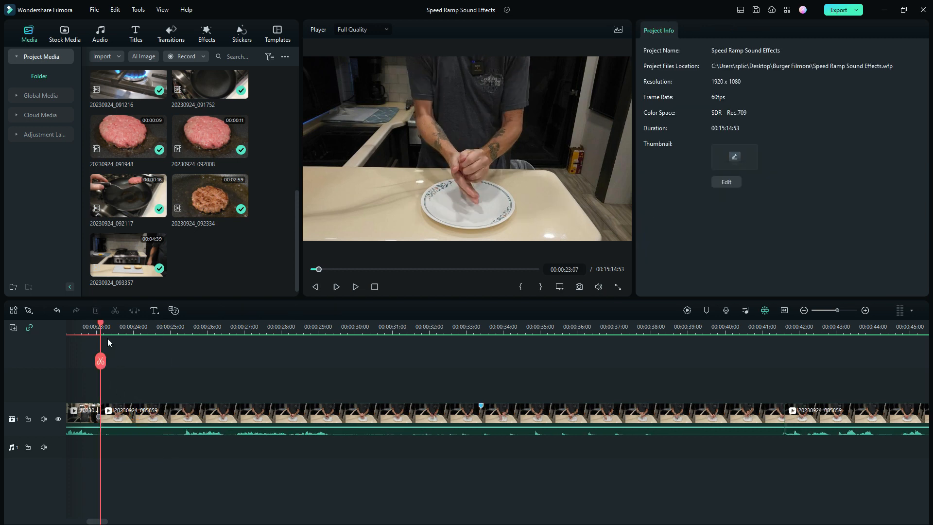
# Trim the start of the second clip further by splitting it at 00:00:24:36 and deleting the leading piece.
pyautogui.moveTo(102, 325); pyautogui.dragTo(156, 393)
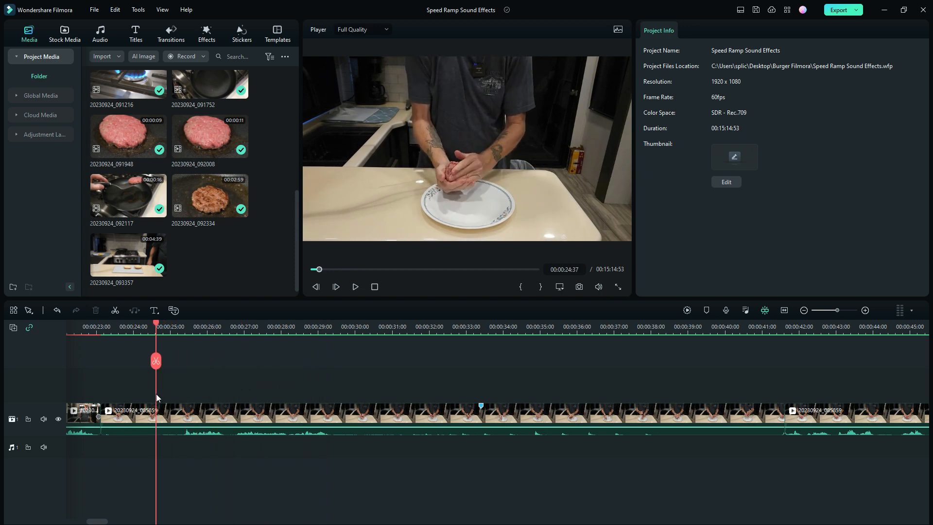
pyautogui.click(157, 363)
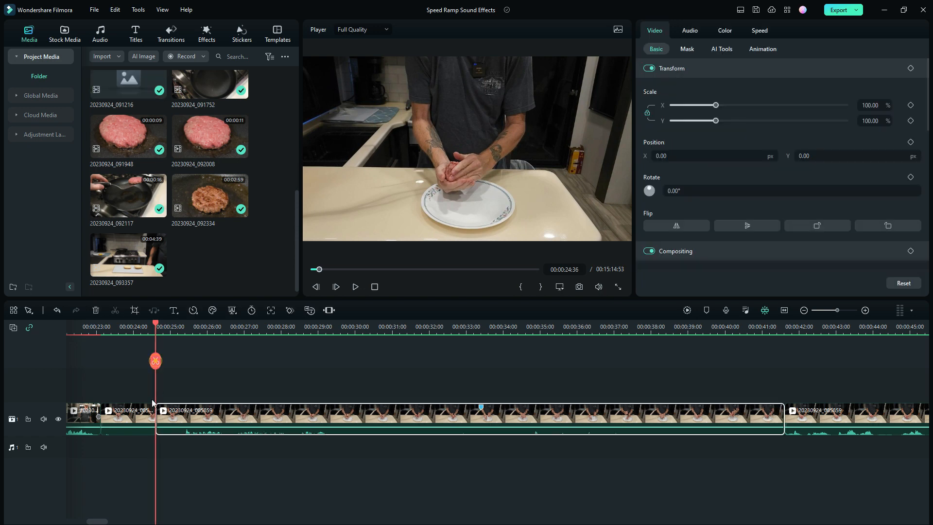
pyautogui.click(121, 418)
pyautogui.press('Delete')
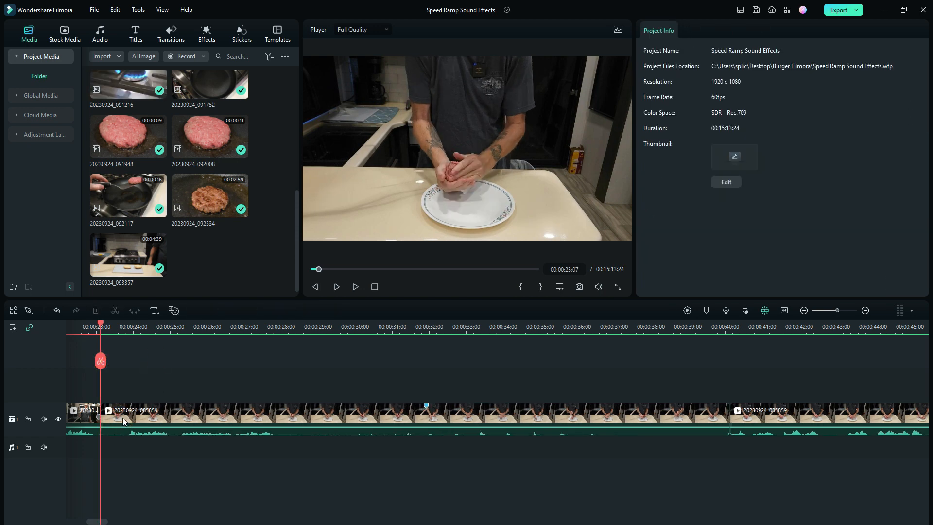
# Scrub through the second clip and delete all of its existing markers.
pyautogui.click(184, 420)
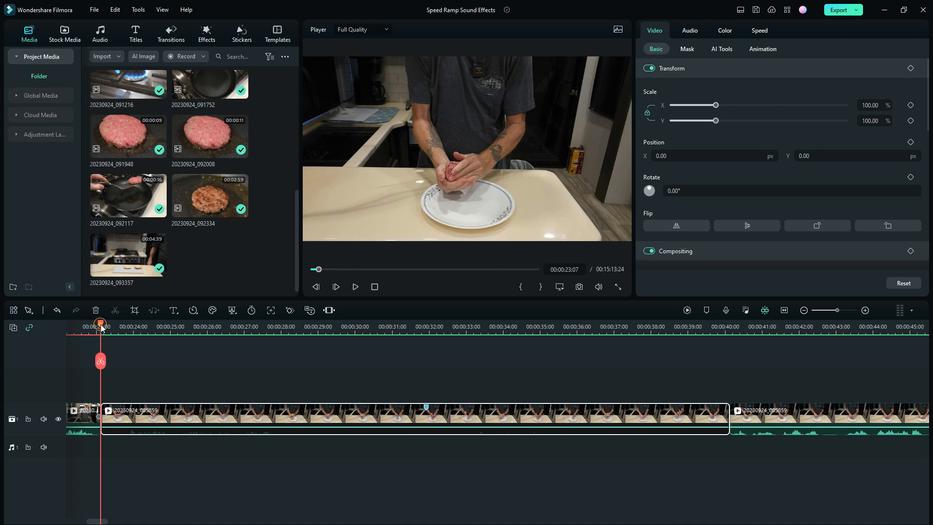
pyautogui.moveTo(101, 328); pyautogui.dragTo(396, 432)
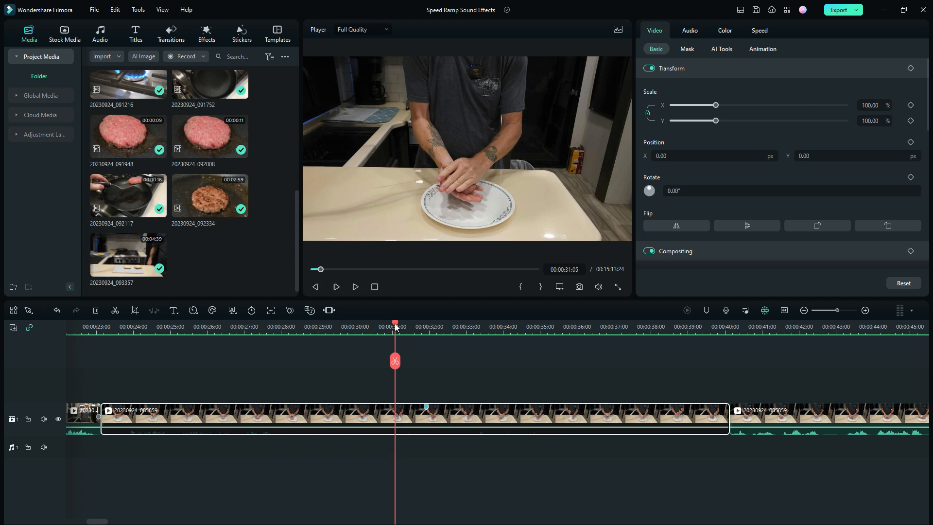
pyautogui.rightClick(427, 411)
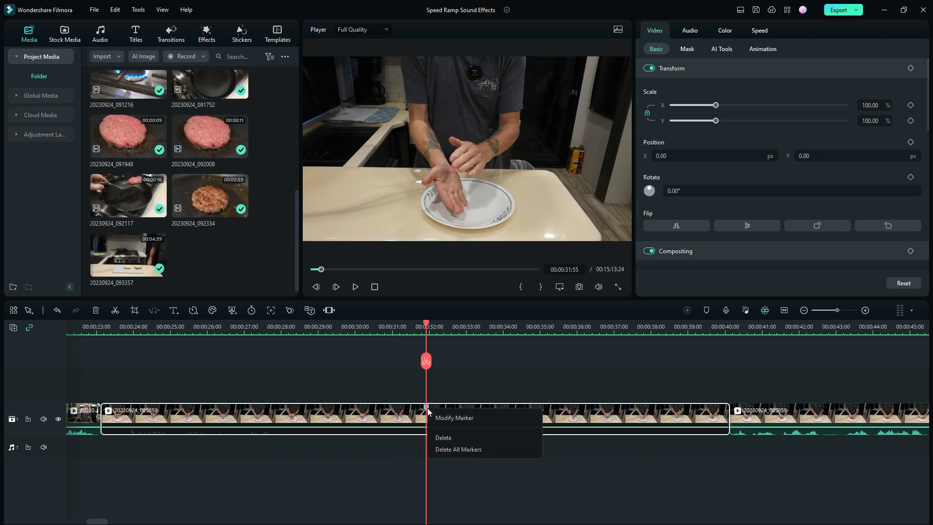
pyautogui.click(447, 447)
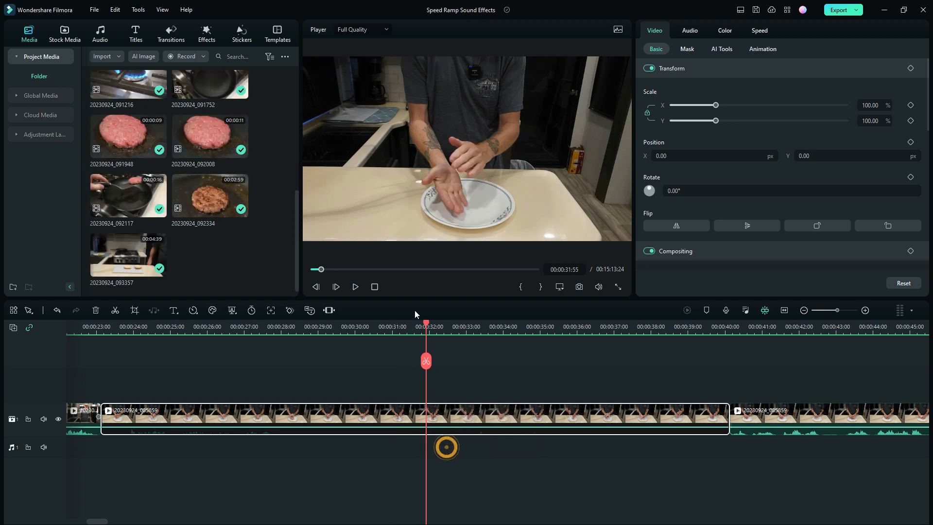
# Add markers to the second clip at 00:00:25:40 and 00:00:29:43.
pyautogui.moveTo(426, 323); pyautogui.dragTo(196, 337)
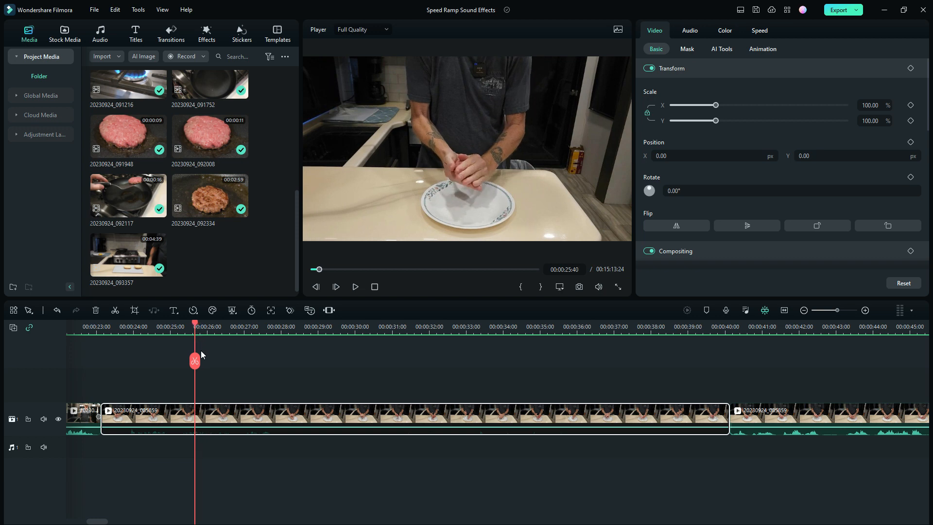
pyautogui.click(706, 310)
pyautogui.moveTo(195, 324); pyautogui.dragTo(283, 333)
pyautogui.moveTo(319, 334); pyautogui.dragTo(345, 335)
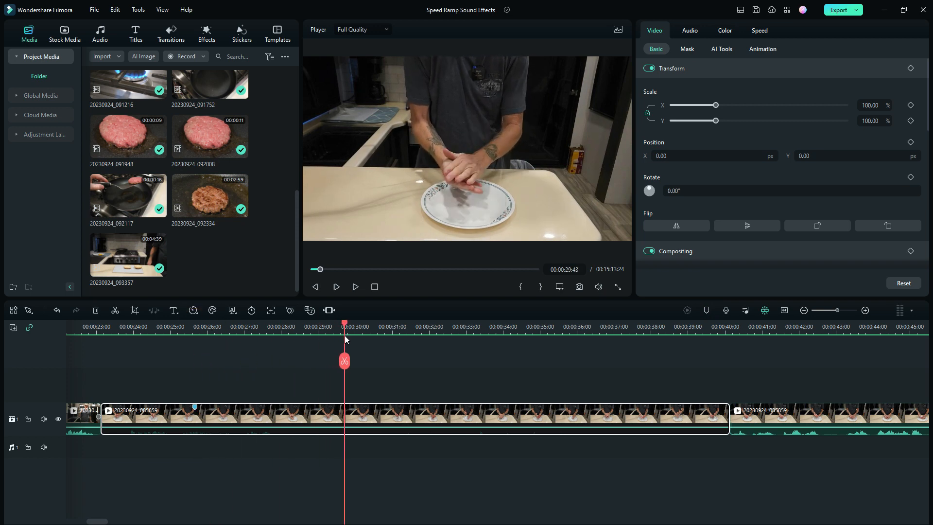
pyautogui.click(704, 311)
# Split the second clip at 00:00:32:04 and delete the part after the cut.
pyautogui.moveTo(344, 321); pyautogui.dragTo(432, 352)
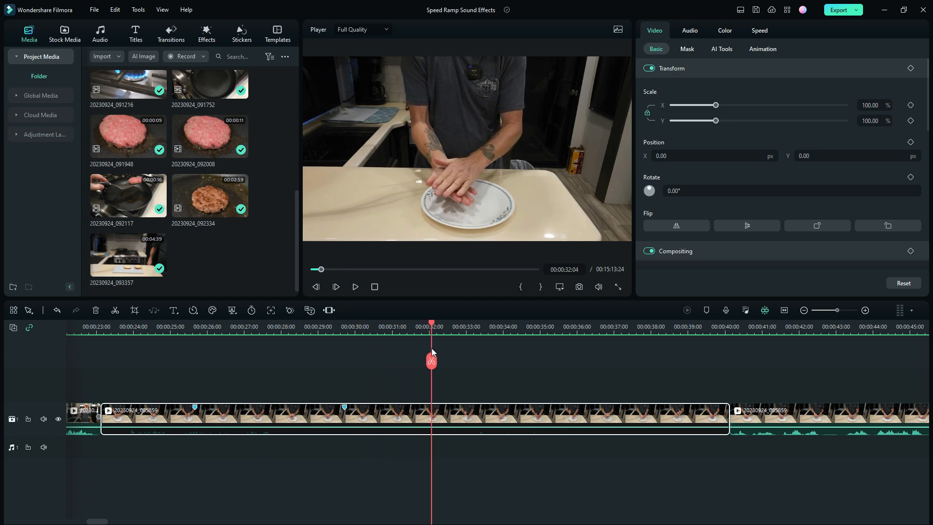
pyautogui.click(432, 361)
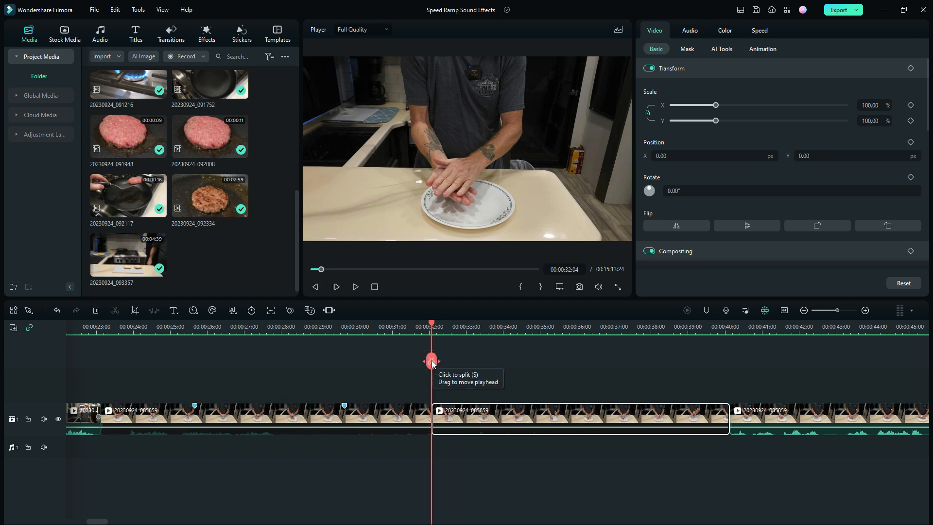
pyautogui.press('Delete')
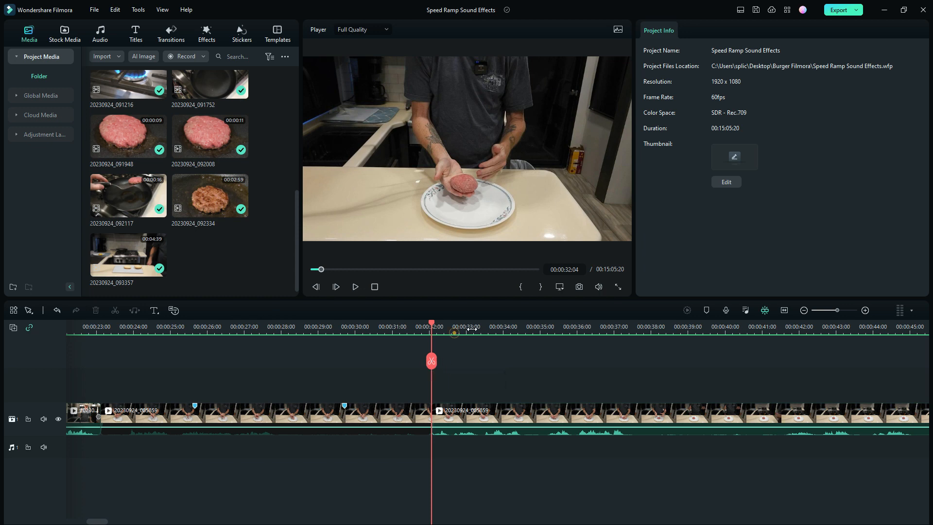
pyautogui.scroll(2, 455, 333)
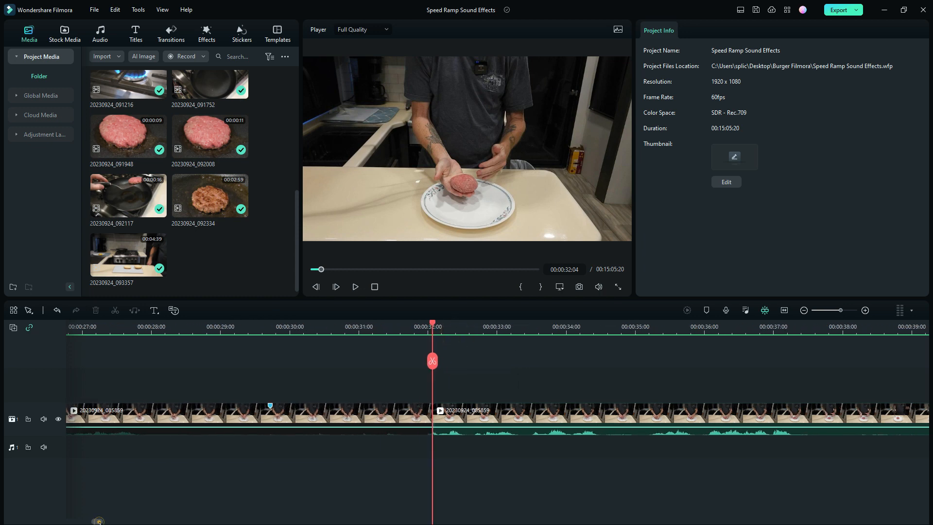
pyautogui.moveTo(100, 521); pyautogui.dragTo(92, 522)
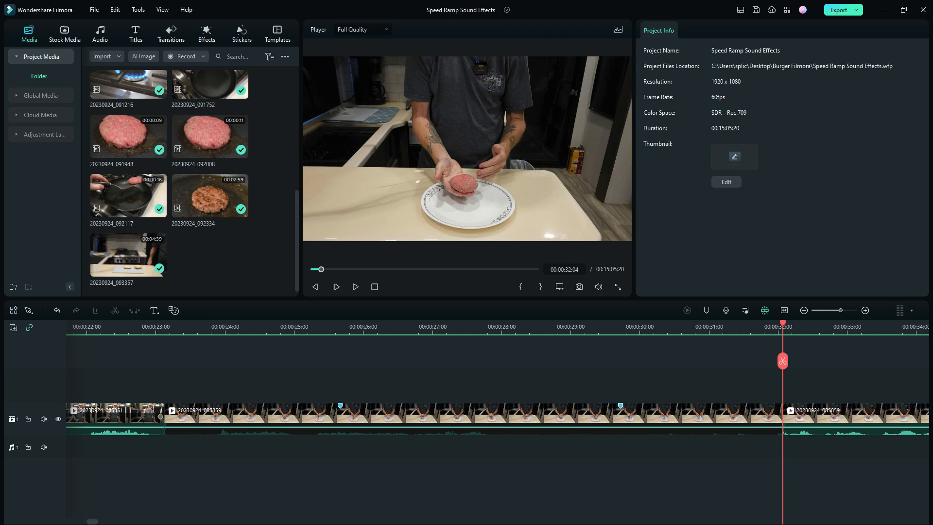
# Move the playhead to the marker at 00:00:25:40, open the second clip's Speed Ramping options and widen the settings area.
pyautogui.moveTo(783, 324)
pyautogui.mouseDown()
pyautogui.moveTo(165, 329)
pyautogui.moveTo(323, 342)
pyautogui.moveTo(359, 467)
pyautogui.mouseUp()
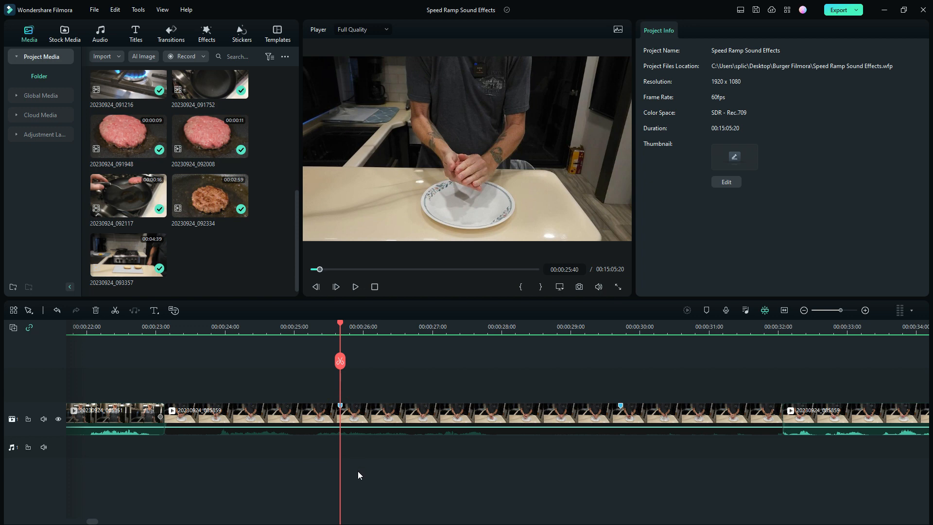
pyautogui.click(255, 417)
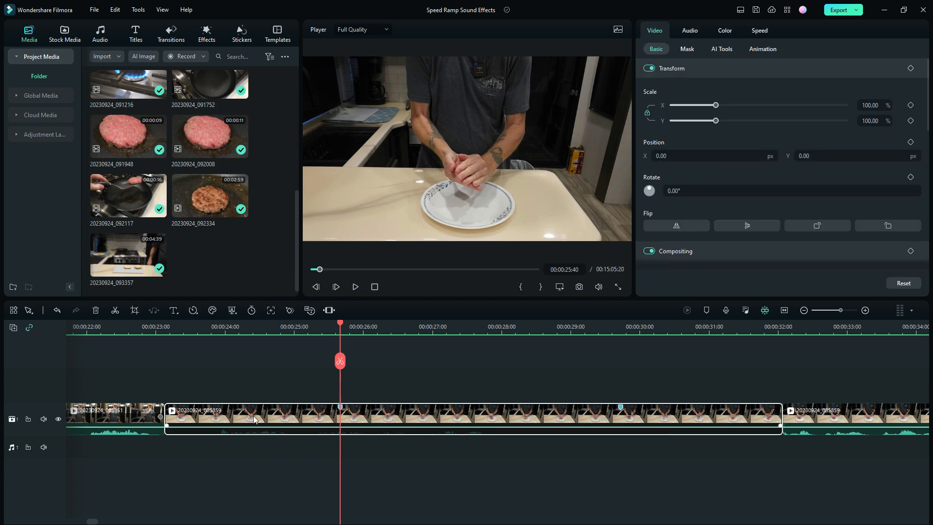
pyautogui.click(193, 310)
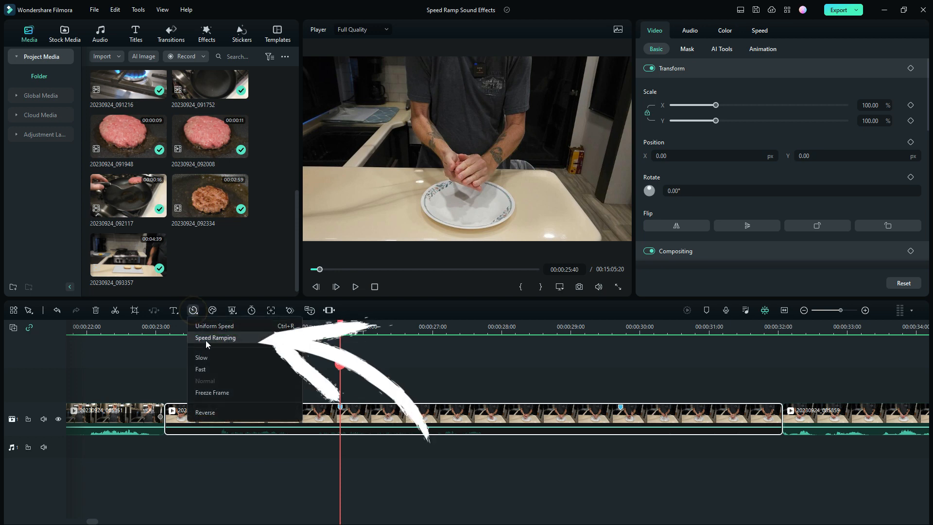
pyautogui.click(205, 341)
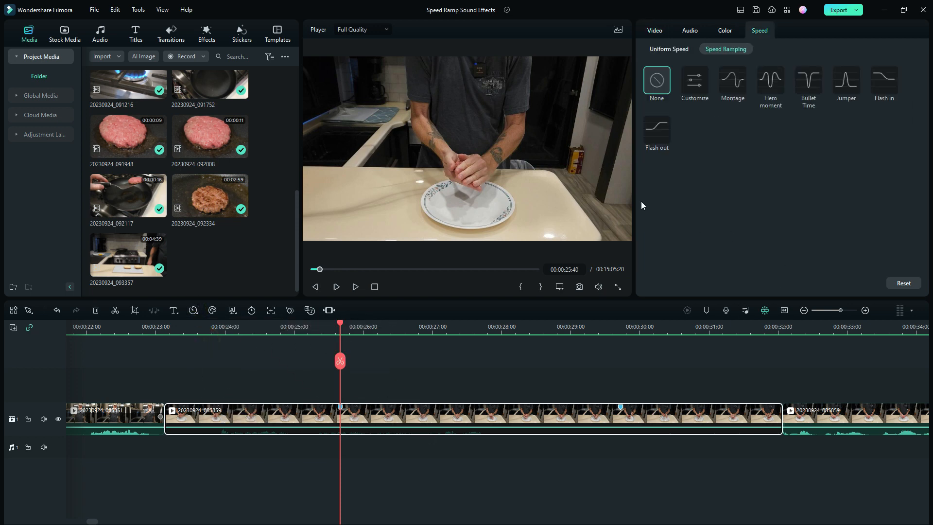
pyautogui.moveTo(634, 199); pyautogui.dragTo(614, 200)
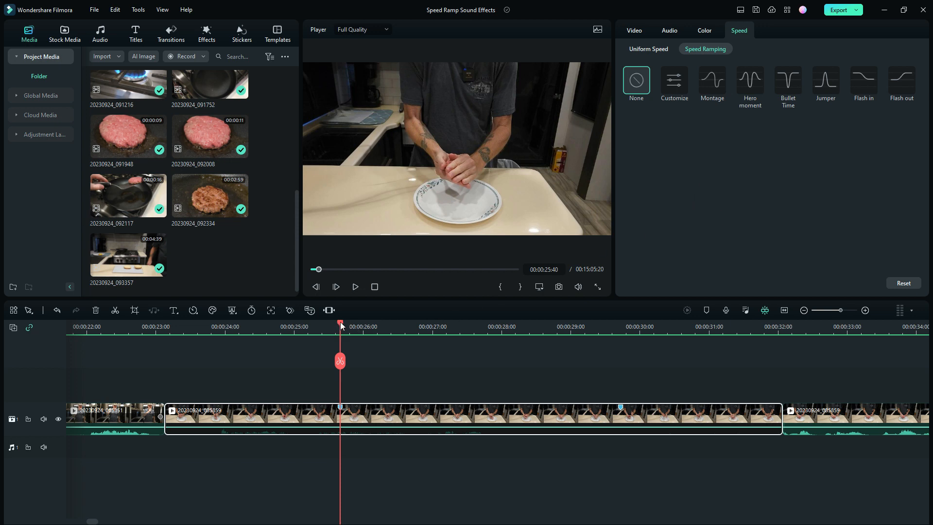
# Scale the second clip to 143.72% and move the picture up to a Y position of 236.09 px.
pyautogui.click(633, 30)
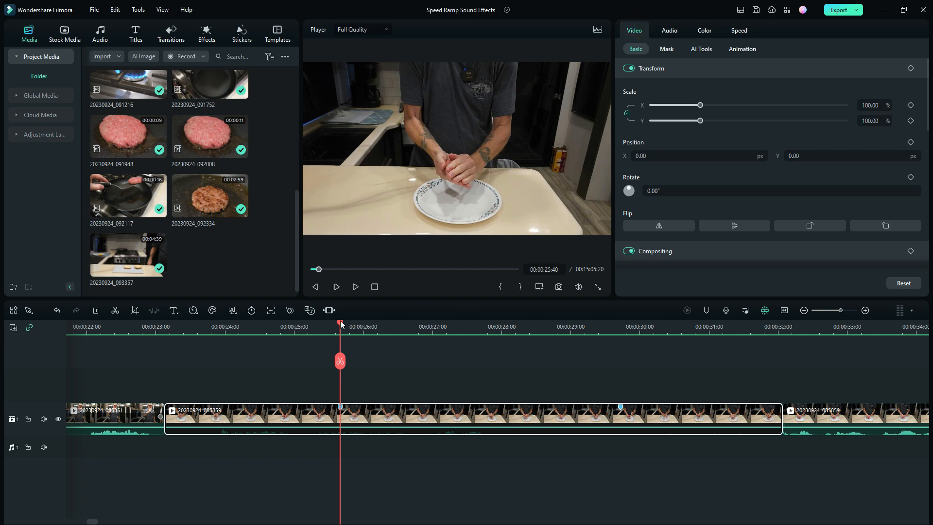
pyautogui.moveTo(341, 324); pyautogui.dragTo(220, 348)
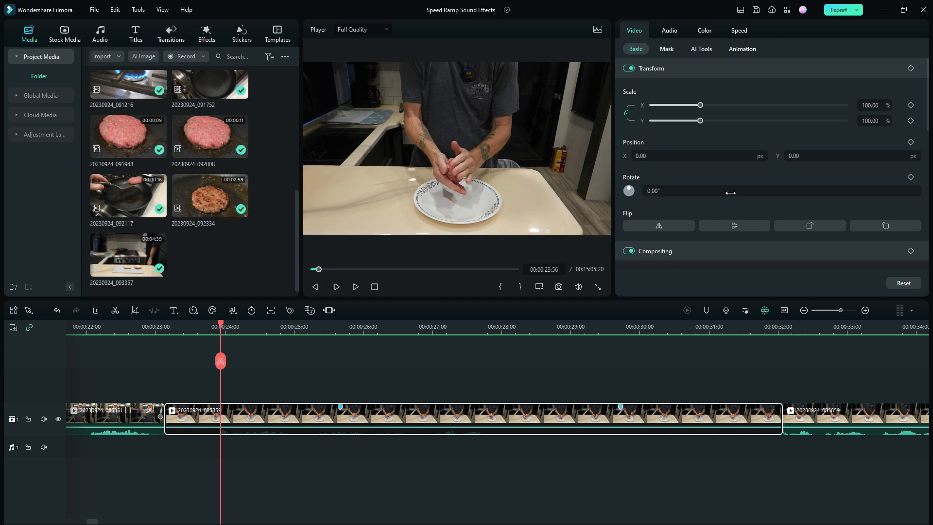
pyautogui.click(700, 105)
pyautogui.moveTo(701, 108); pyautogui.dragTo(722, 107)
pyautogui.moveTo(493, 189); pyautogui.dragTo(492, 147)
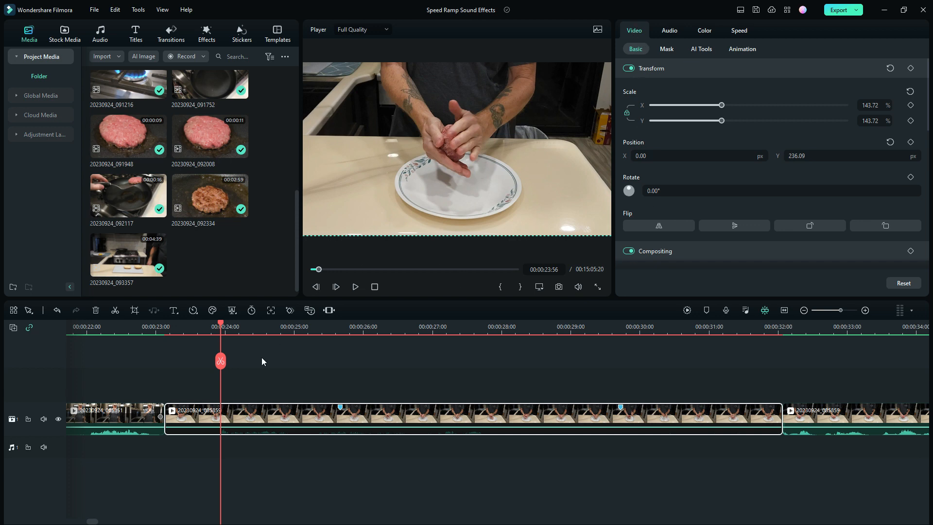
# Apply the Customize speed ramp to the second clip with the playhead on the 00:00:25:40 marker.
pyautogui.click(338, 406)
pyautogui.click(252, 310)
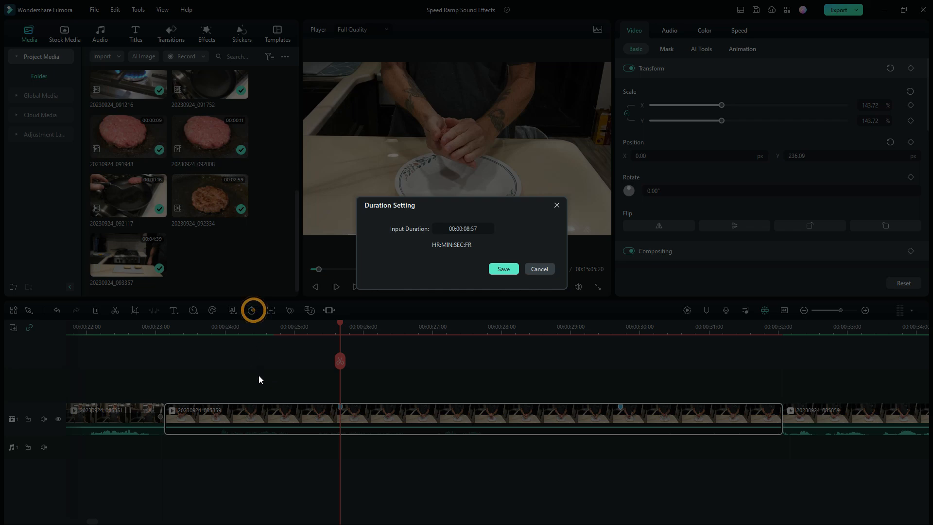
pyautogui.click(539, 270)
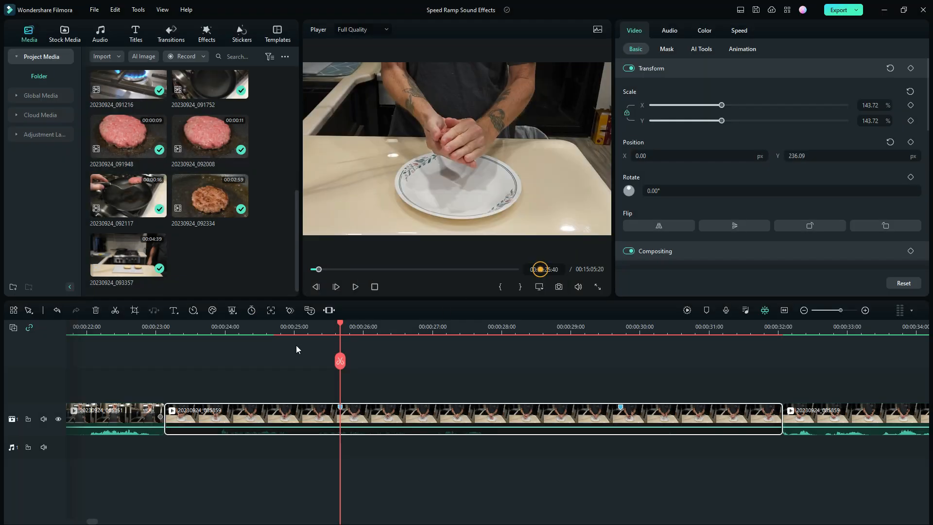
pyautogui.click(193, 310)
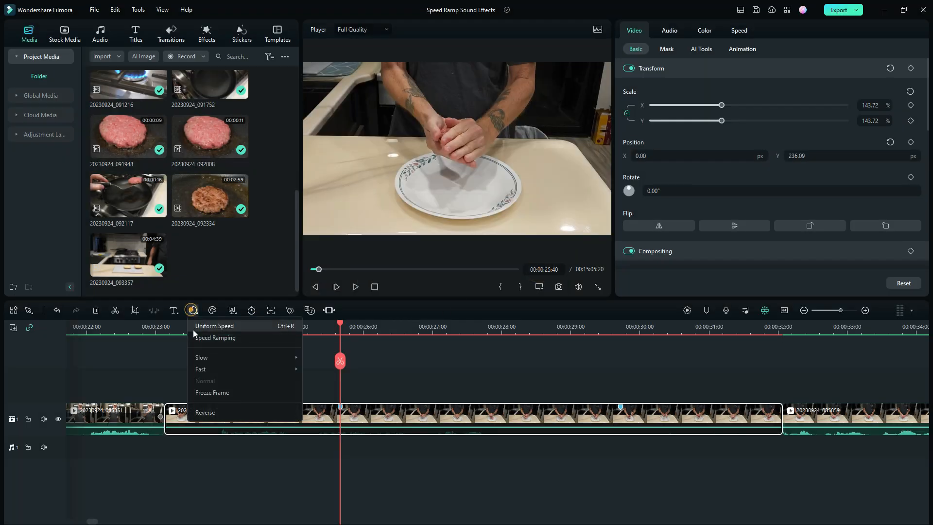
pyautogui.click(225, 339)
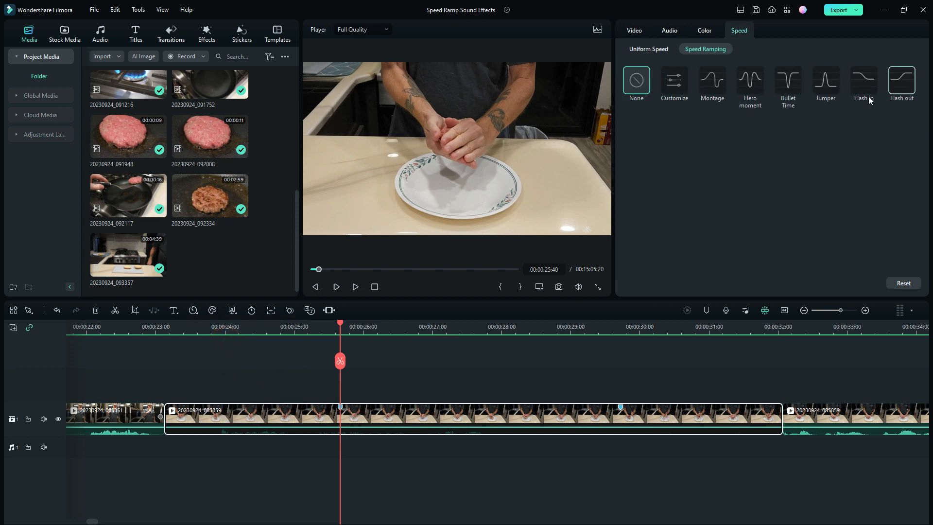
pyautogui.click(679, 88)
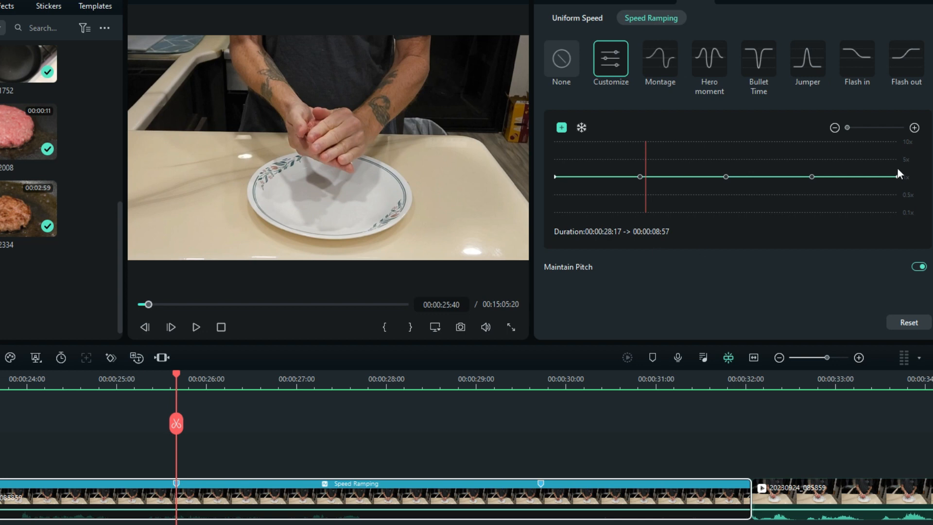
# Add a speed adjustment point to the ramp curve at 00:00:25:40.
pyautogui.click(914, 127)
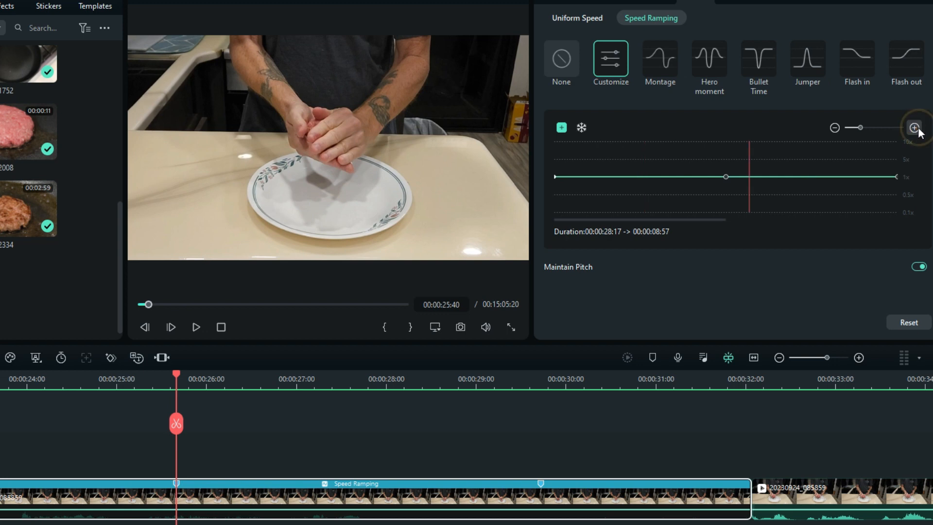
pyautogui.click(834, 127)
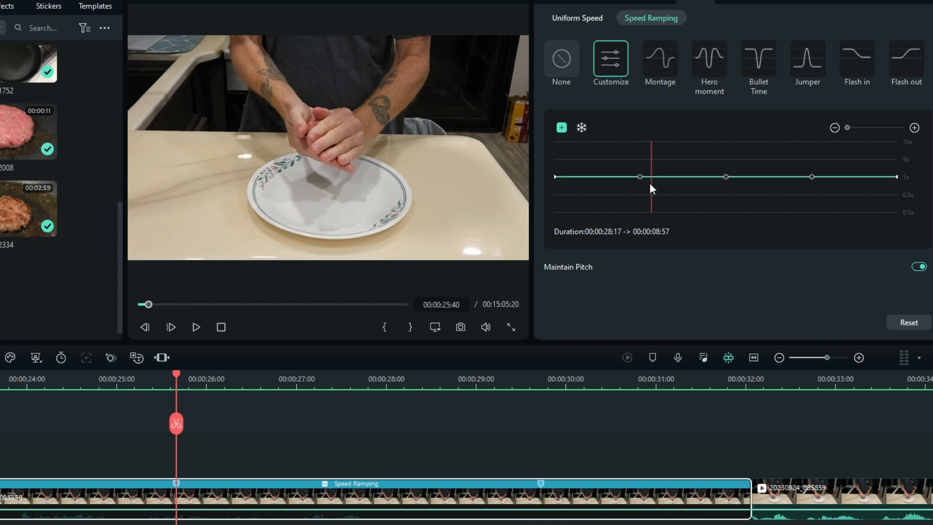
pyautogui.click(558, 128)
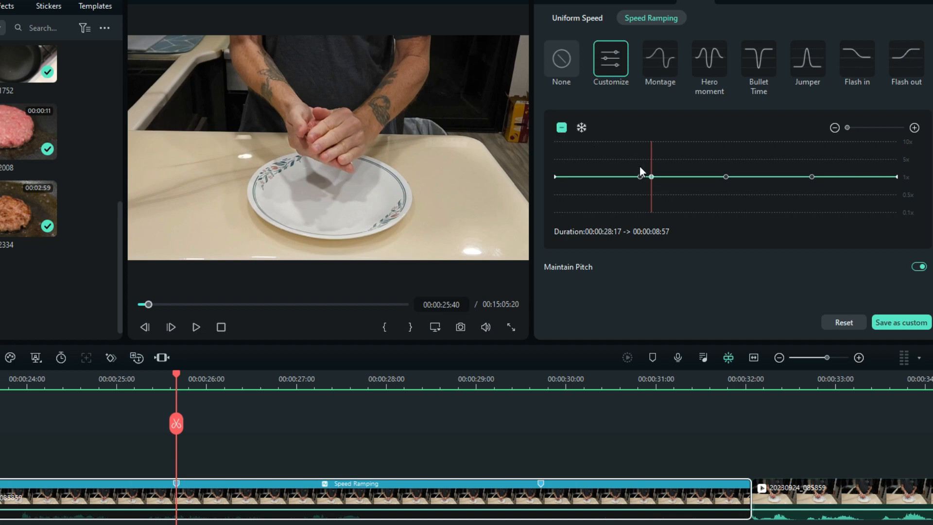
# Add a second adjustment point at 00:00:25:44 and raise its speed to 10x for a steep ramp.
pyautogui.click(171, 327)
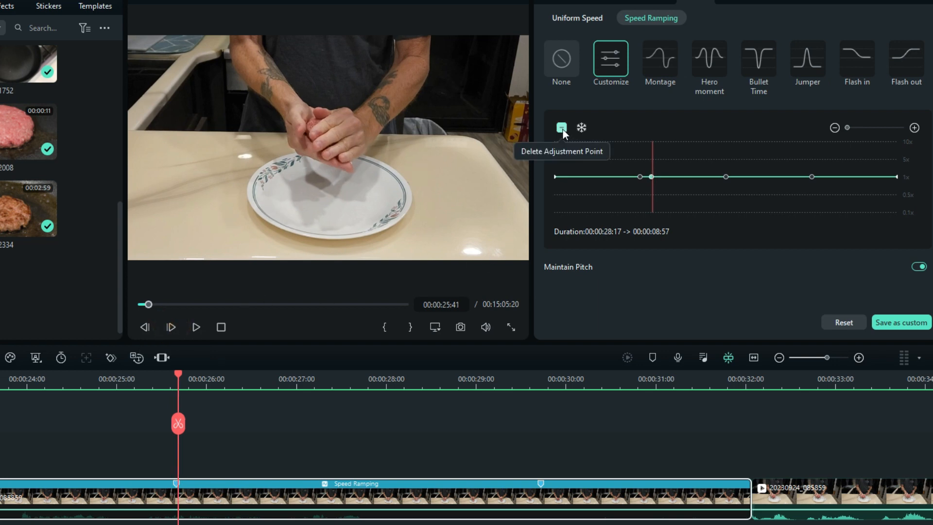
pyautogui.click(170, 327)
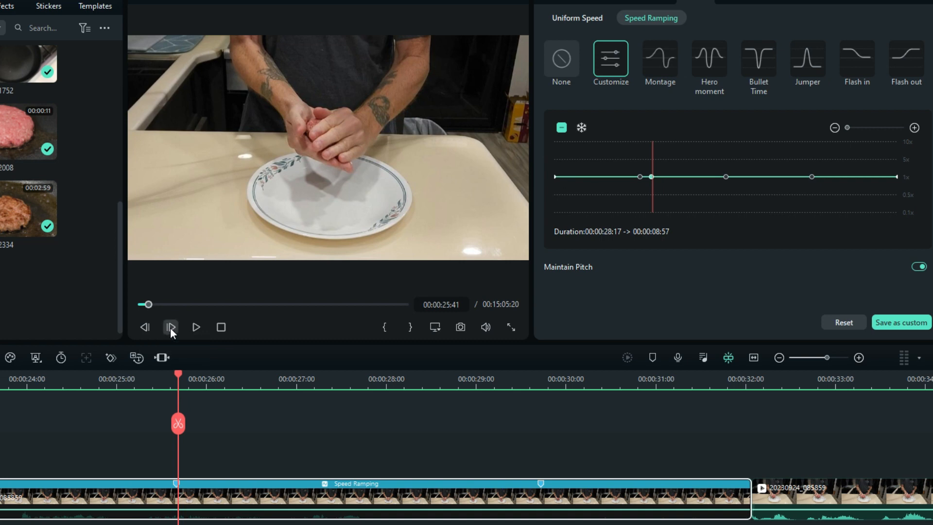
pyautogui.click(170, 327)
pyautogui.click(170, 328)
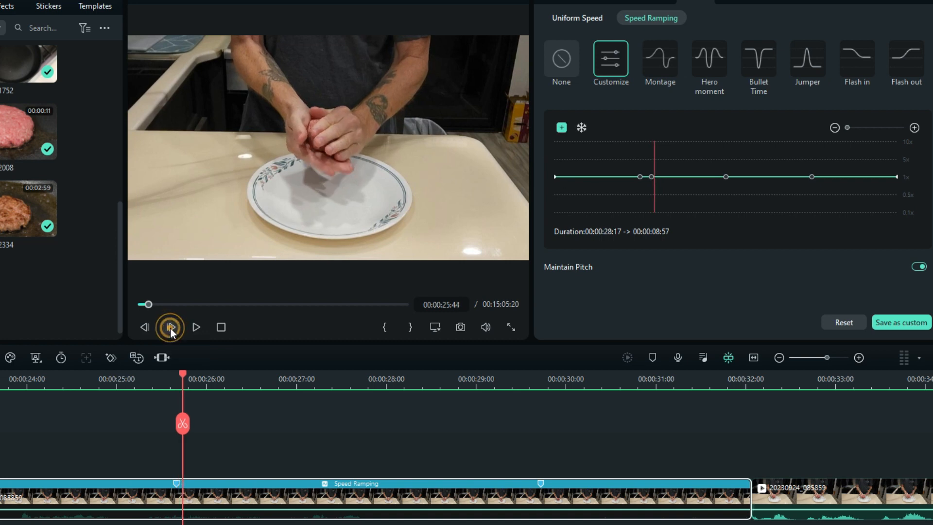
pyautogui.click(563, 129)
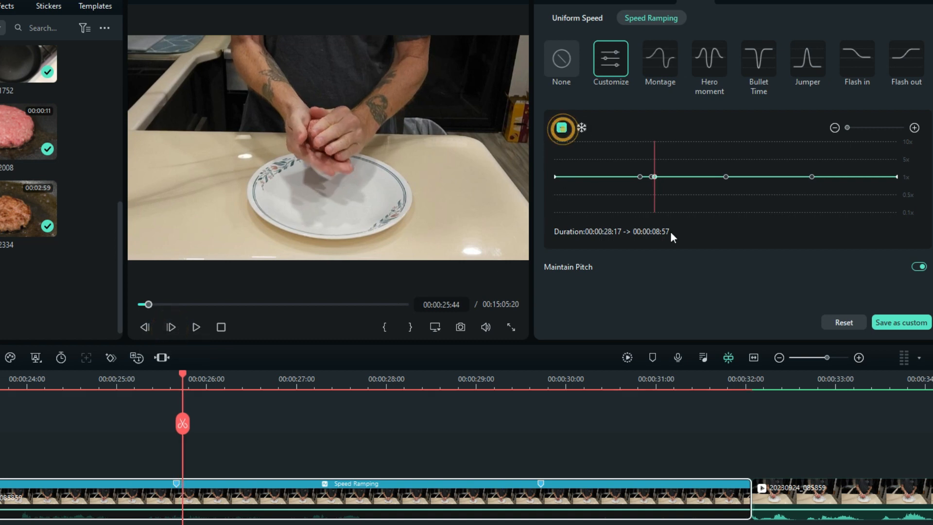
pyautogui.click(914, 127)
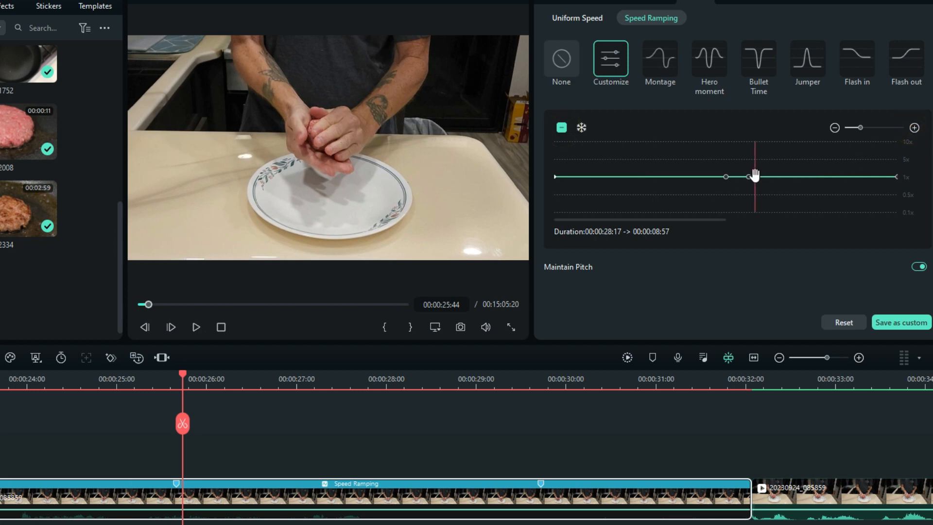
pyautogui.moveTo(754, 175); pyautogui.dragTo(742, 127)
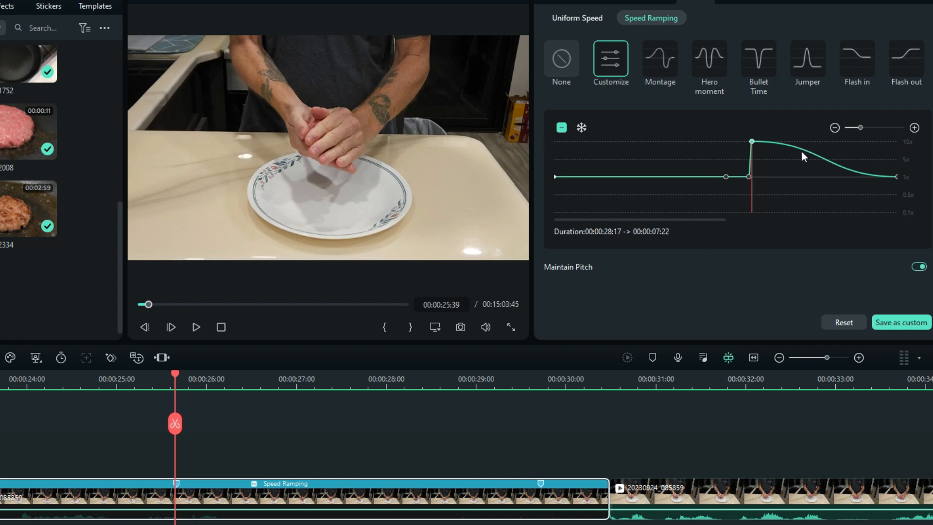
# Add an adjustment point at the 00:00:29:43 marker and raise it, moved back beside the preceding point, and the curve's middle point to 10x.
pyautogui.click(541, 480)
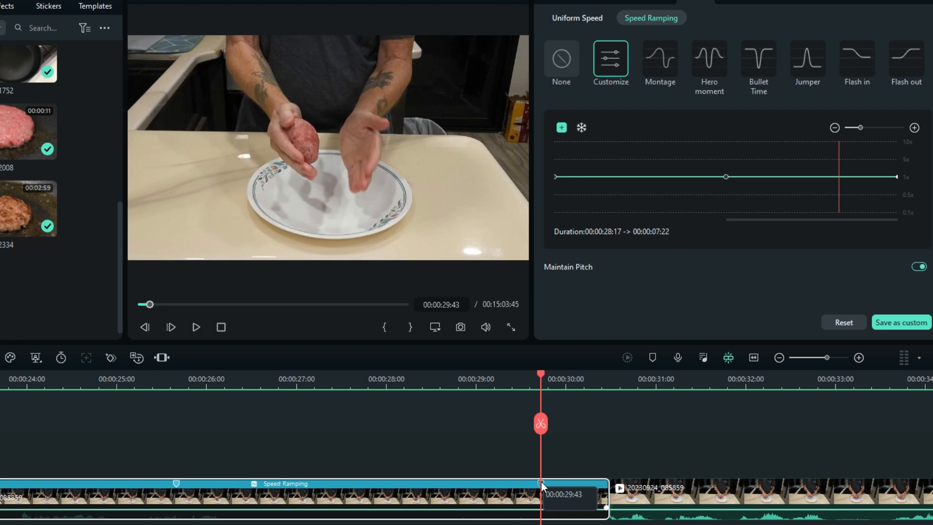
pyautogui.click(561, 127)
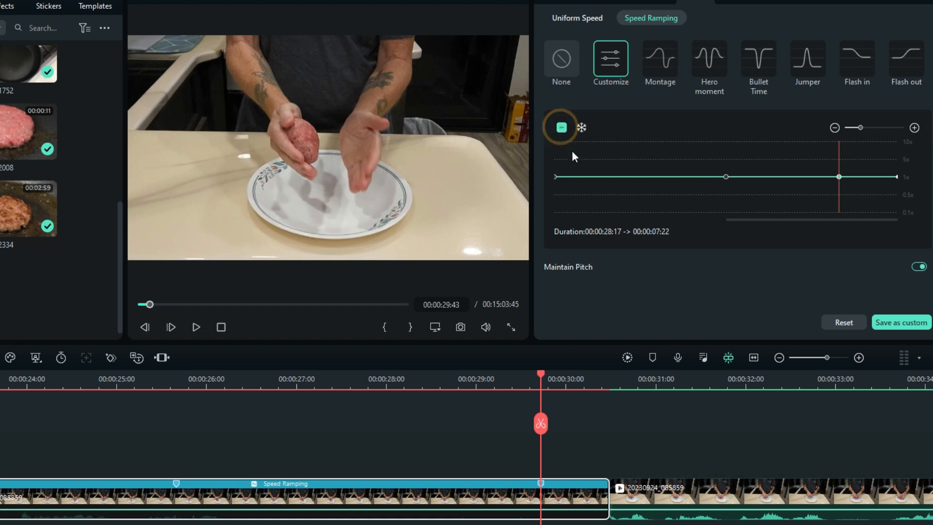
pyautogui.moveTo(749, 222); pyautogui.dragTo(717, 130)
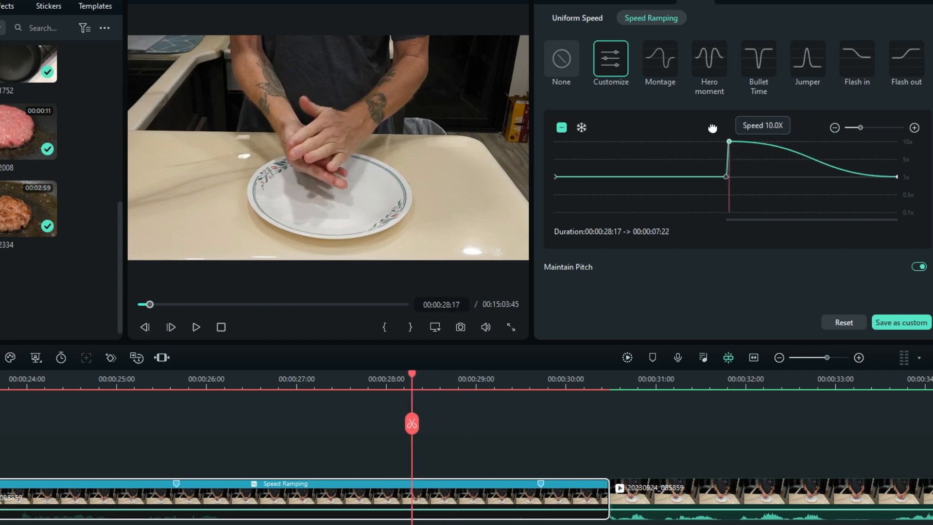
pyautogui.moveTo(713, 127); pyautogui.dragTo(714, 129)
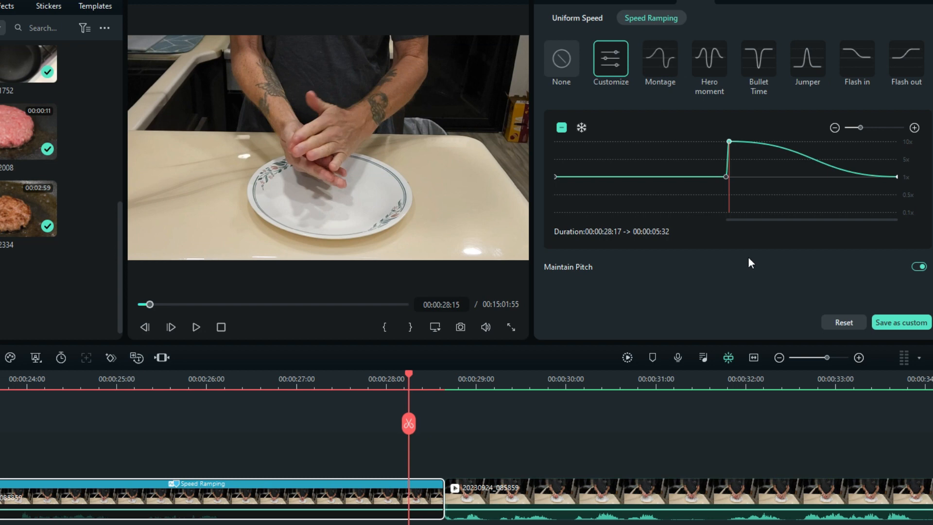
pyautogui.moveTo(756, 221); pyautogui.dragTo(628, 219)
pyautogui.moveTo(782, 177); pyautogui.dragTo(774, 141)
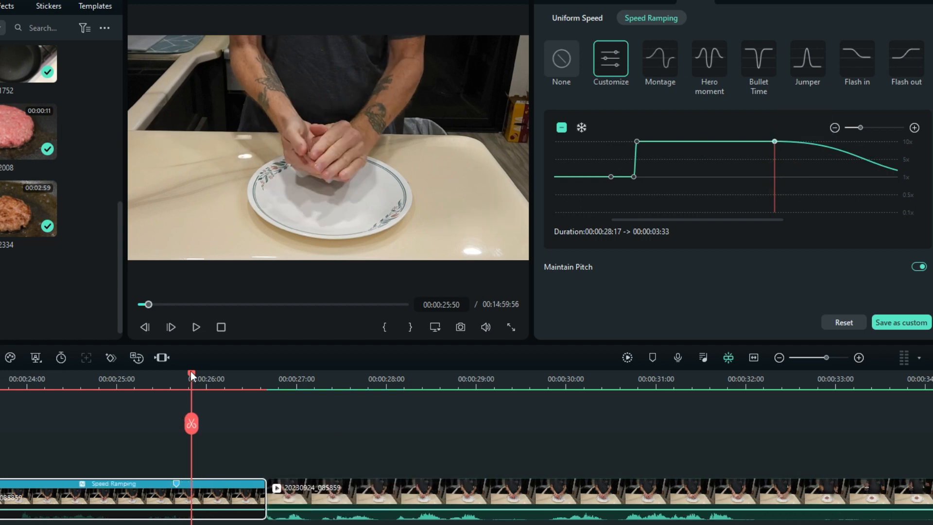
# Add an adjustment point at 00:00:24:48 and raise the next two points to 10x, placing the first right beside it.
pyautogui.moveTo(192, 376)
pyautogui.mouseDown()
pyautogui.moveTo(1, 399)
pyautogui.moveTo(128, 396)
pyautogui.moveTo(1, 395)
pyautogui.moveTo(28, 413)
pyautogui.moveTo(206, 437)
pyautogui.moveTo(99, 440)
pyautogui.mouseUp()
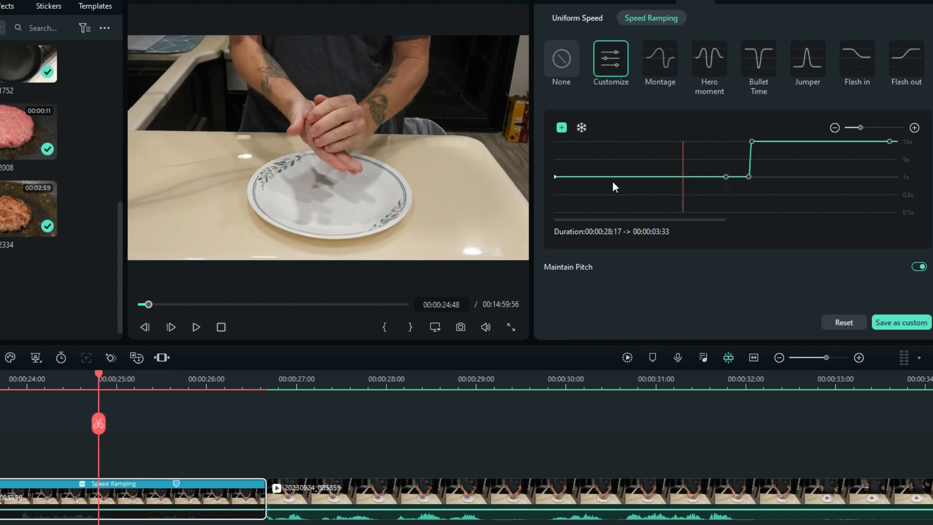
pyautogui.click(561, 128)
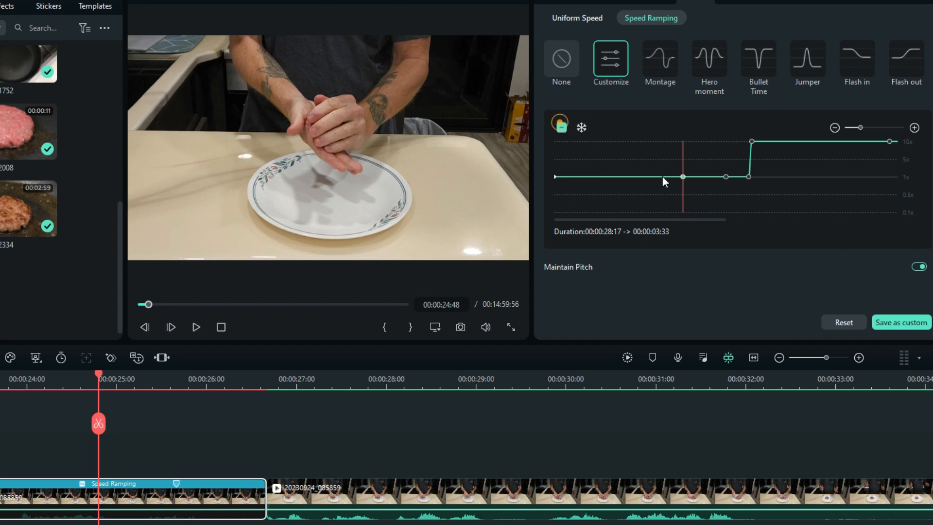
pyautogui.click(725, 178)
pyautogui.moveTo(726, 179); pyautogui.dragTo(685, 129)
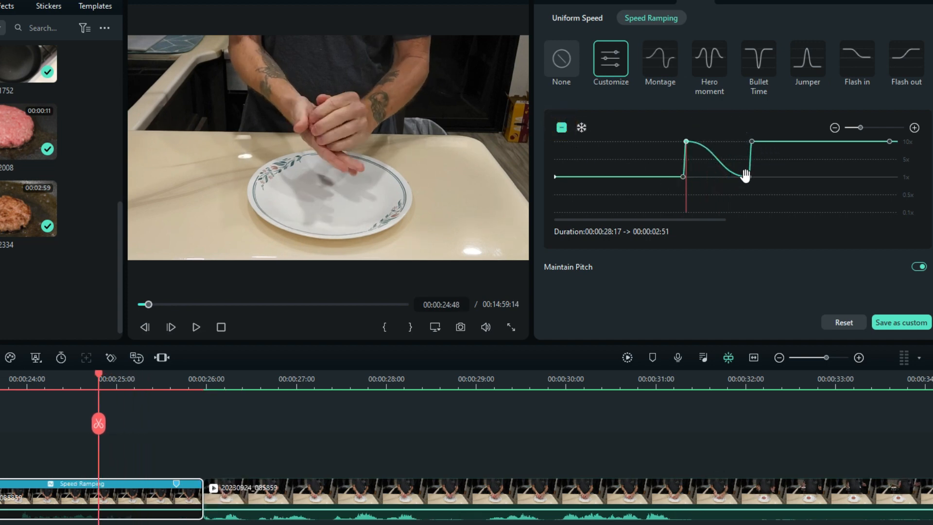
pyautogui.click(746, 176)
pyautogui.moveTo(745, 176); pyautogui.dragTo(730, 136)
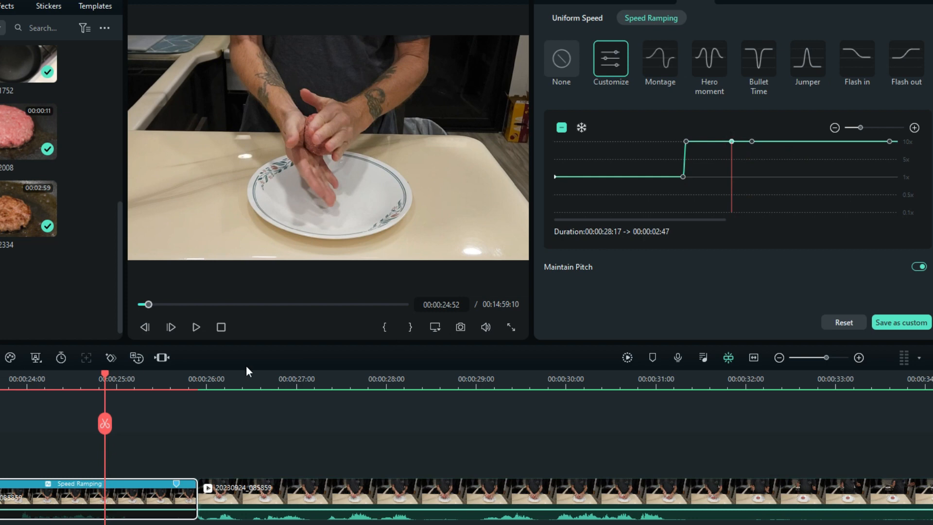
# Play back the speed-ramped second clip to check the ramp, and return the playhead to near its start.
pyautogui.moveTo(105, 373); pyautogui.dragTo(0, 375)
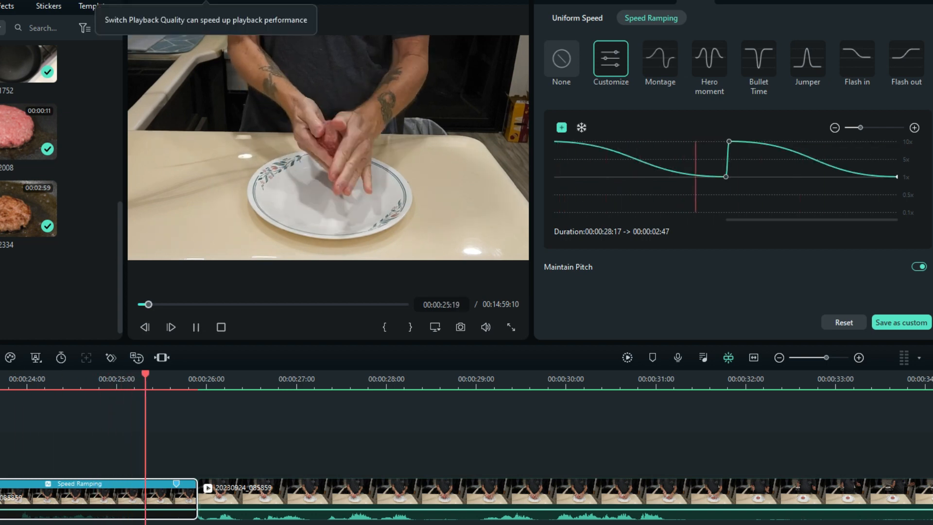
pyautogui.click(16, 386)
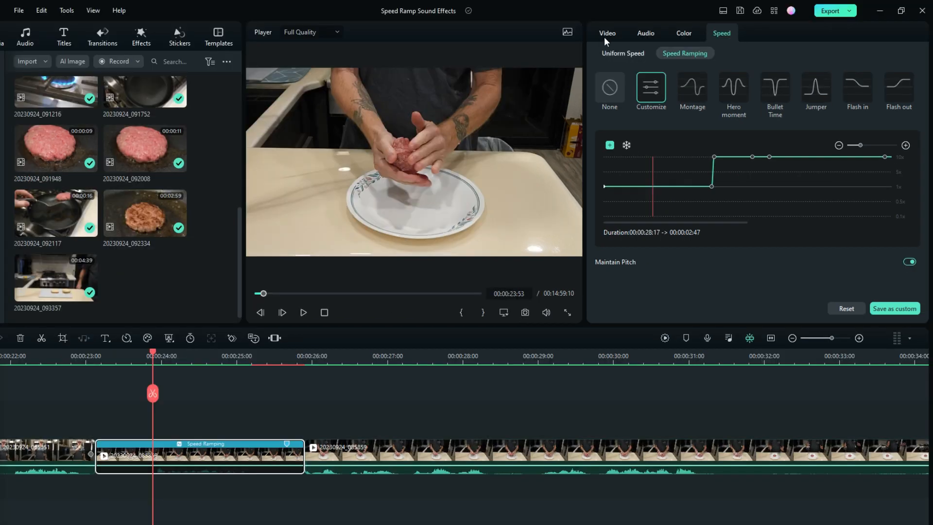
# Lower the preview playback quality to 1/2.
pyautogui.click(606, 35)
pyautogui.click(725, 35)
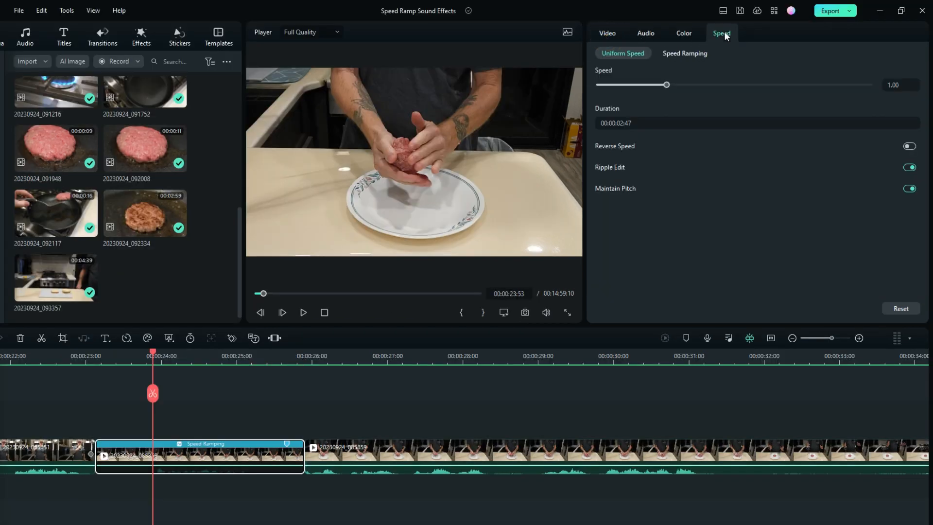
pyautogui.click(308, 33)
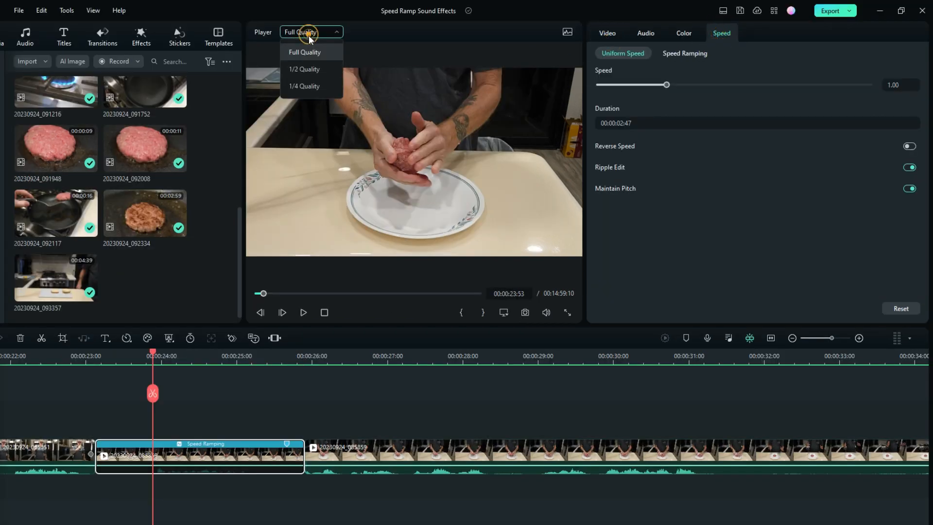
pyautogui.click(307, 70)
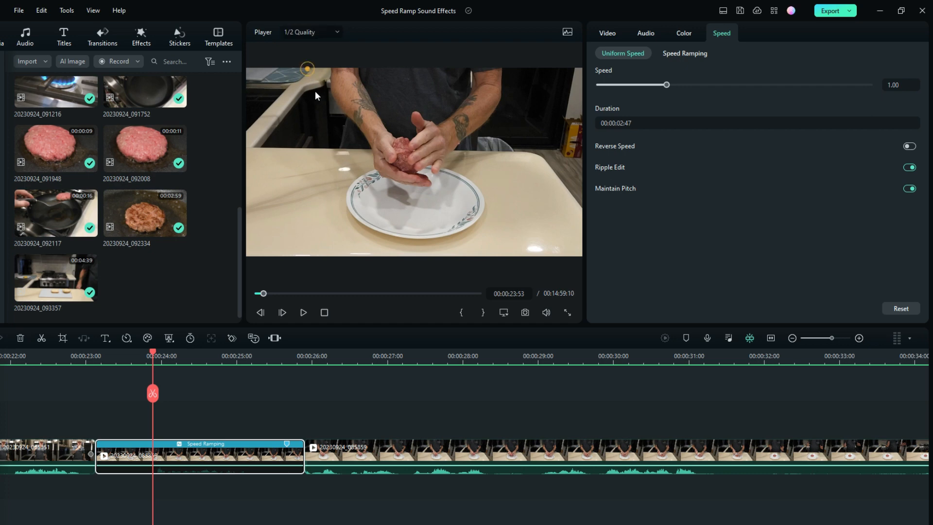
# Play back the speed-ramped clip twice from near its start to check how smoothly the ramp runs.
pyautogui.click(103, 361)
pyautogui.press('space')
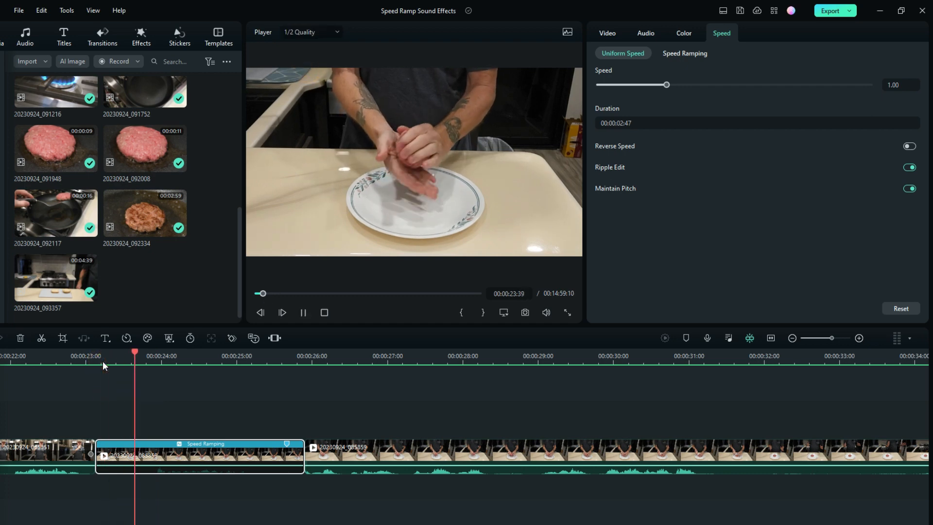
pyautogui.press('space')
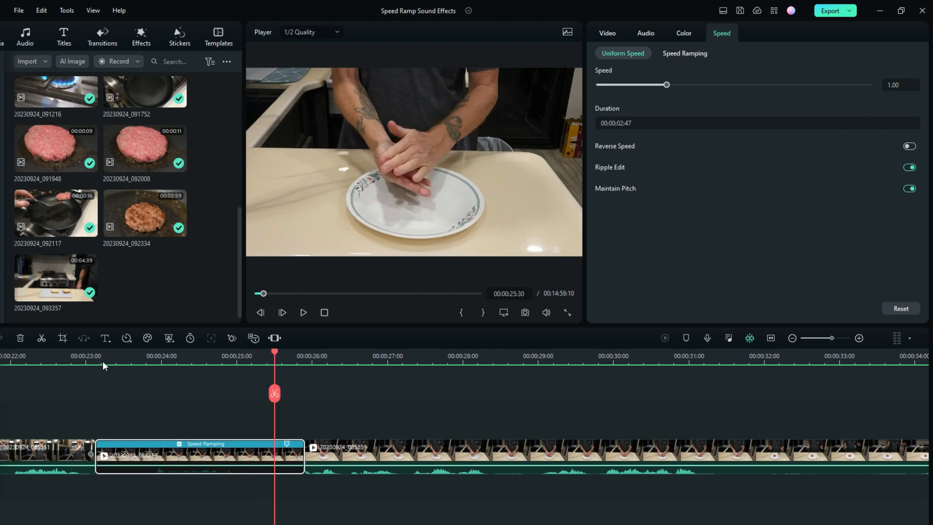
pyautogui.click(103, 360)
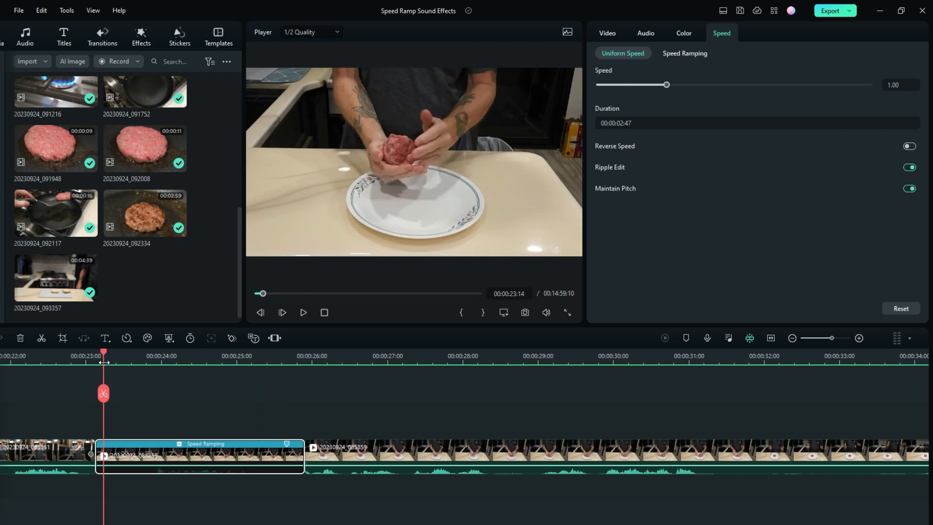
pyautogui.press('space')
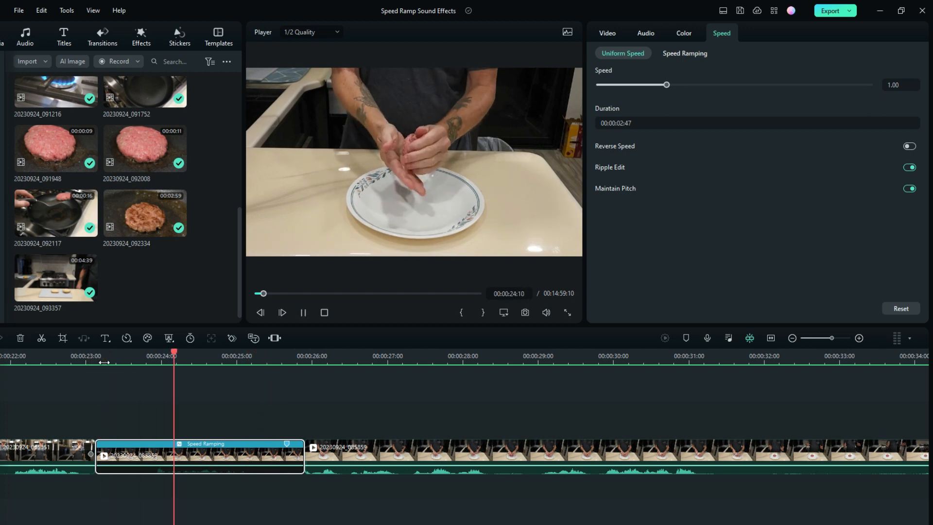
pyautogui.press('space')
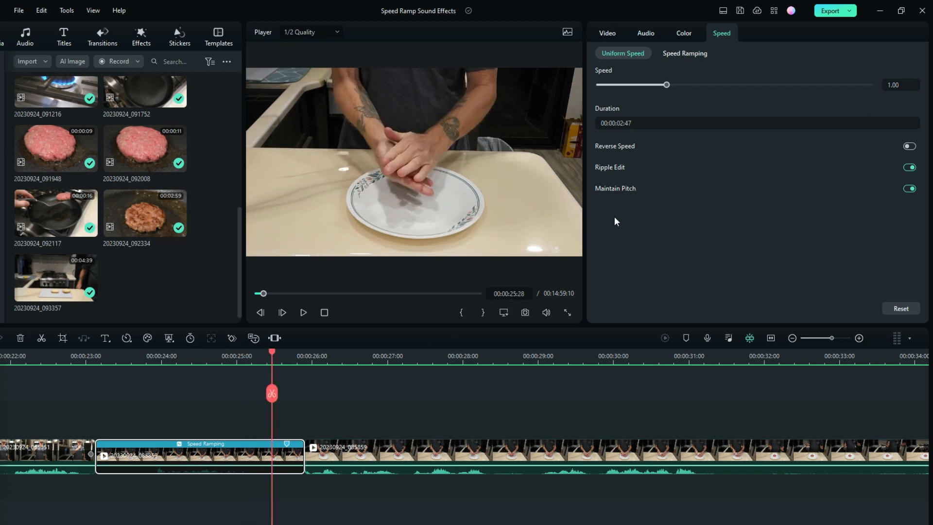
# Add a speed-ramp adjustment point at 00:00:25:28 and lower the point right after it to 0.1x.
pyautogui.click(686, 52)
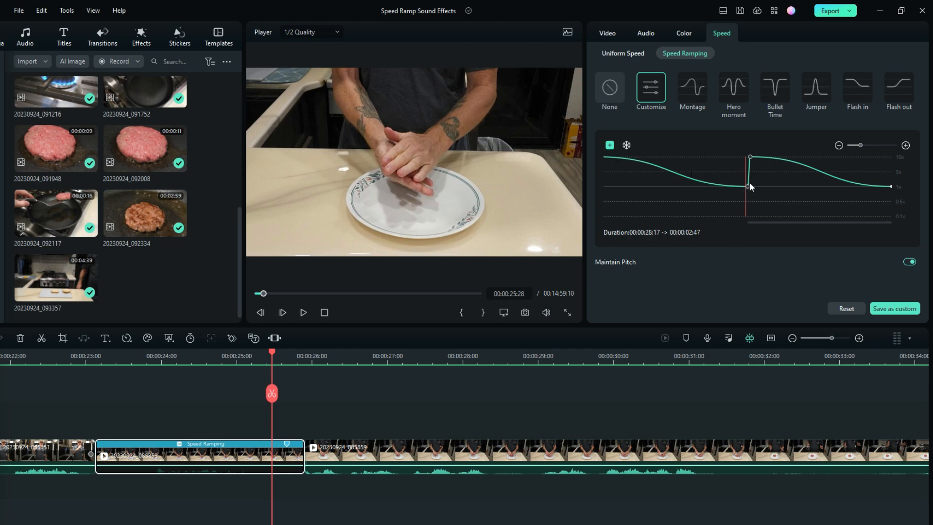
pyautogui.click(609, 146)
pyautogui.click(750, 157)
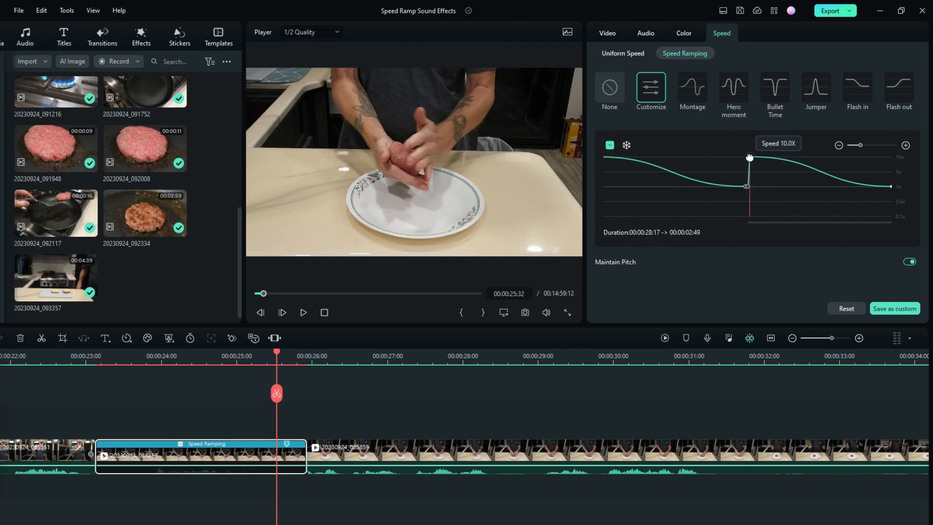
pyautogui.moveTo(749, 157); pyautogui.dragTo(748, 222)
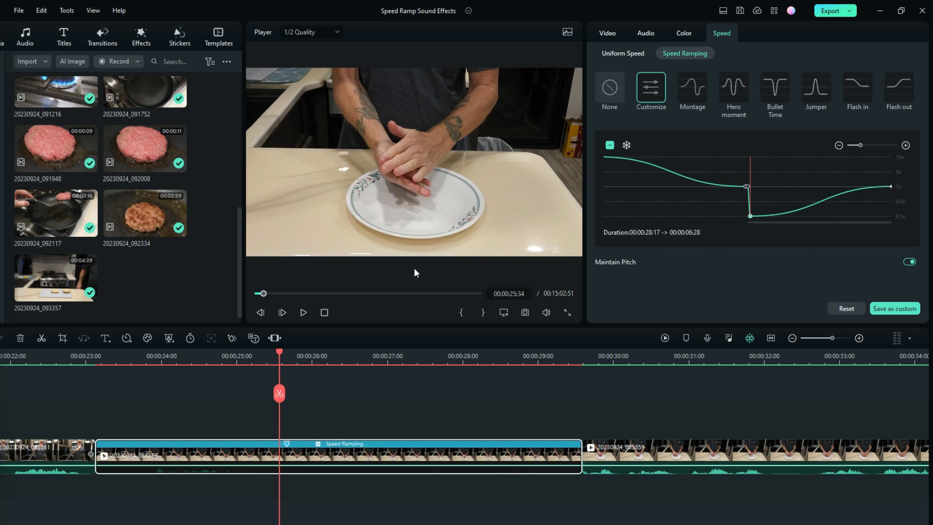
# Play through the slow section, then add an adjustment point at 00:00:28:06 and lower it to 0.1x to extend the slow motion.
pyautogui.press('space')
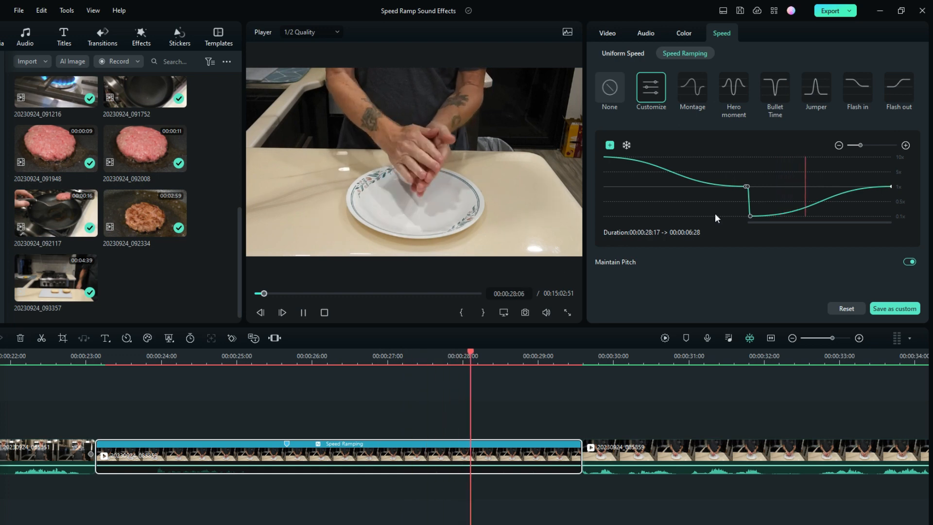
pyautogui.press('space')
pyautogui.click(810, 204)
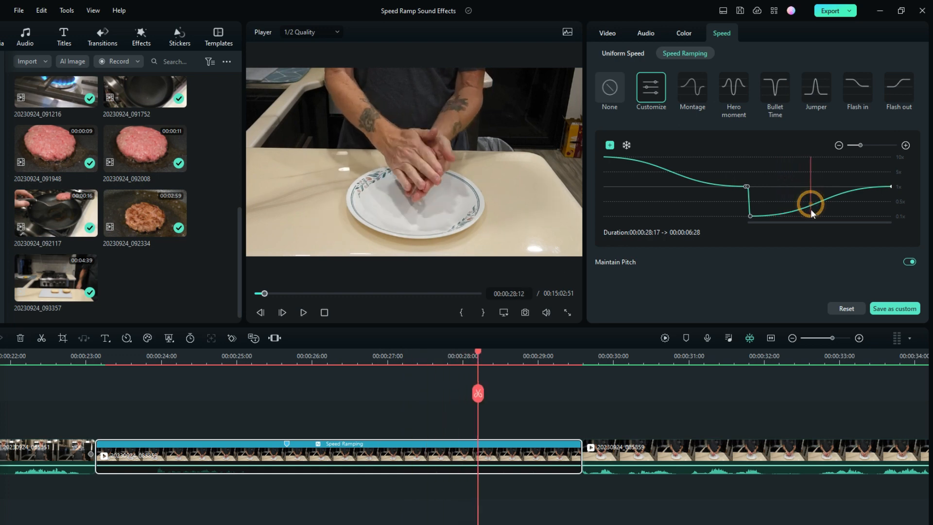
pyautogui.click(806, 208)
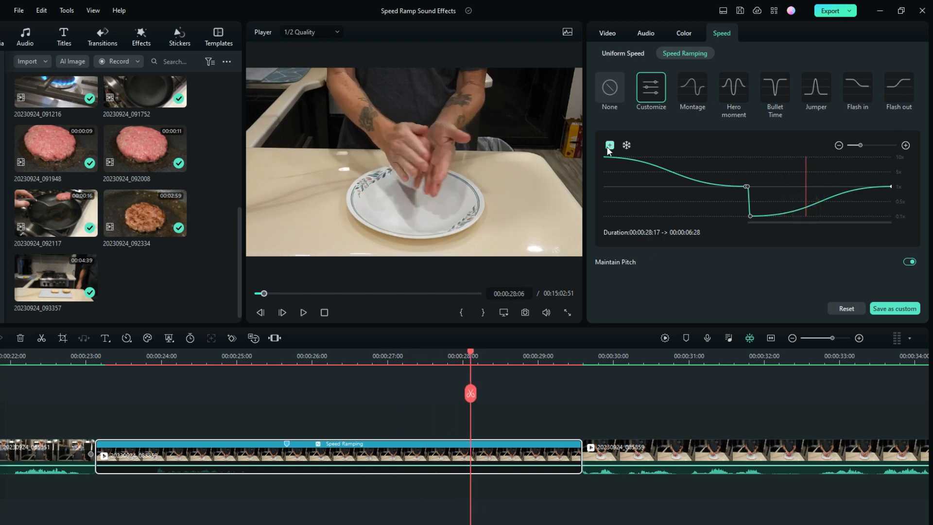
pyautogui.click(610, 145)
pyautogui.click(807, 214)
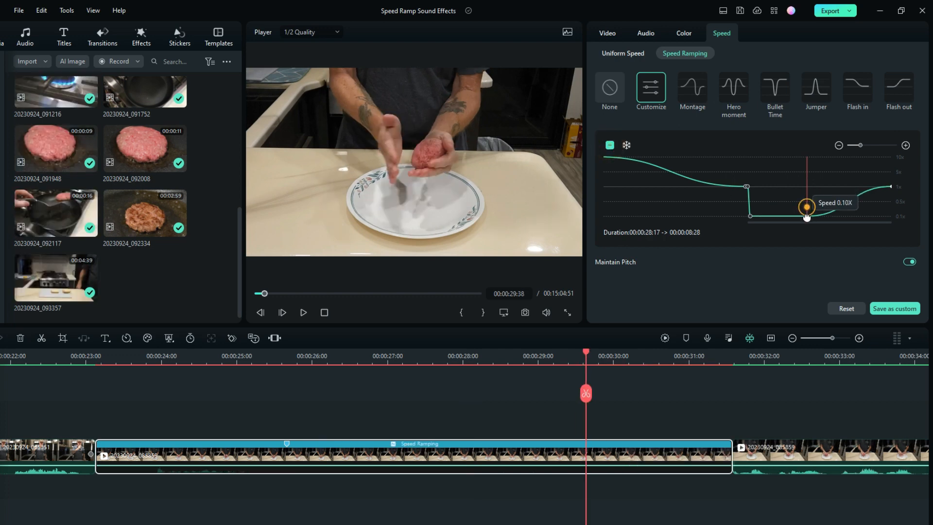
pyautogui.moveTo(807, 217); pyautogui.dragTo(806, 221)
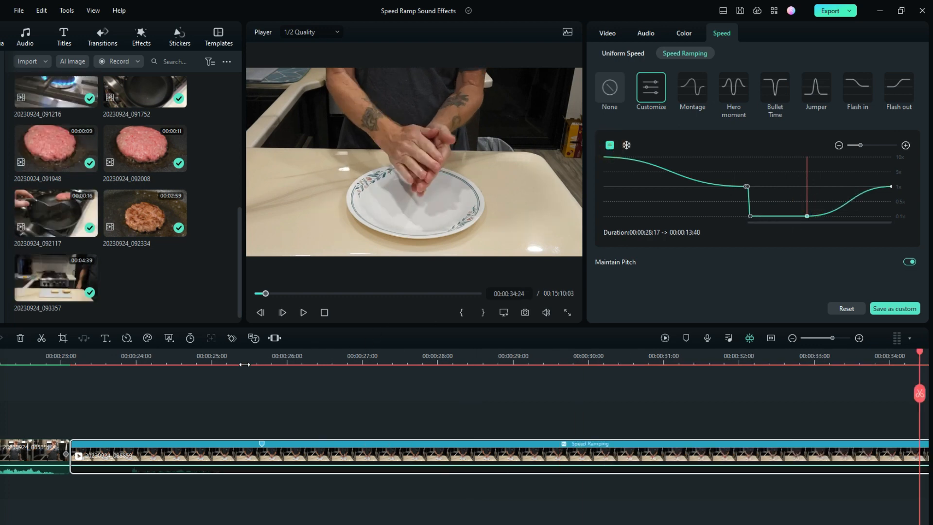
# Play back the ramped clip from the fast section through the slow-motion stretch to check the speed change.
pyautogui.click(234, 359)
pyautogui.press('space')
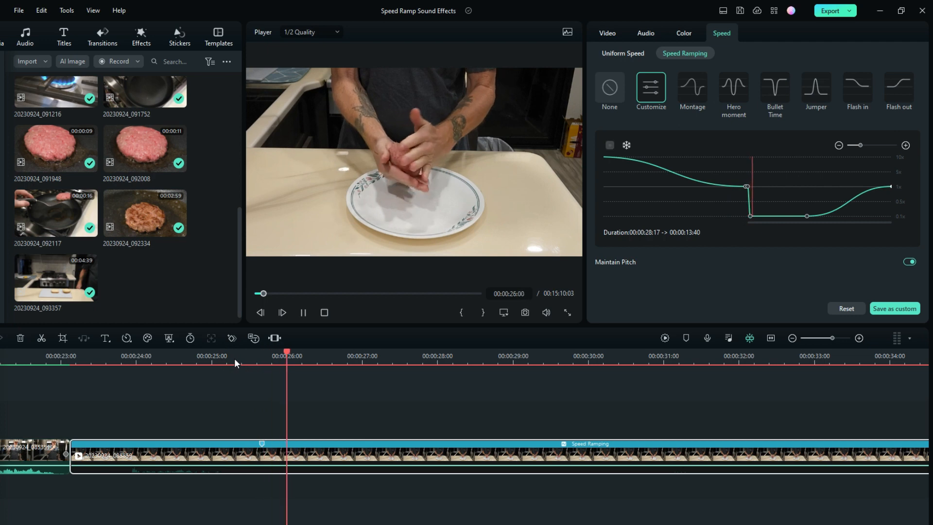
pyautogui.press('space')
pyautogui.click(137, 355)
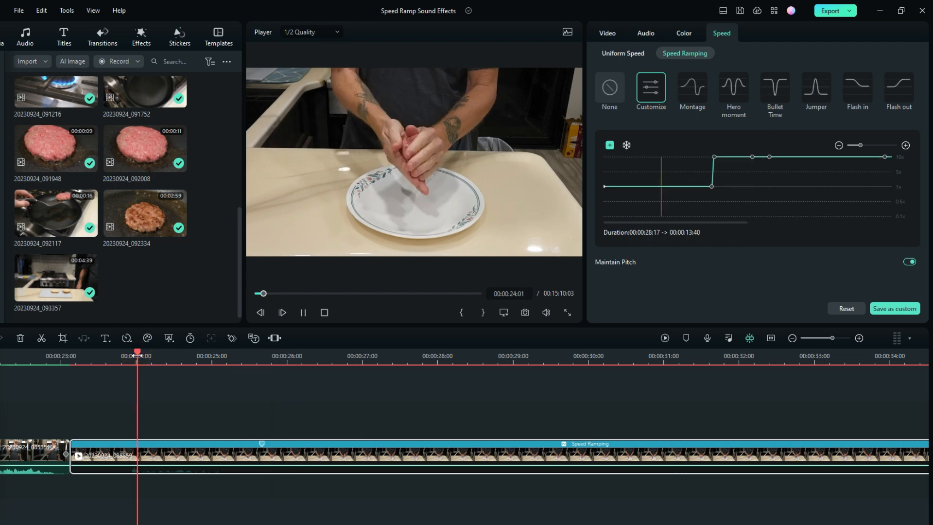
pyautogui.press('space')
pyautogui.press('space')
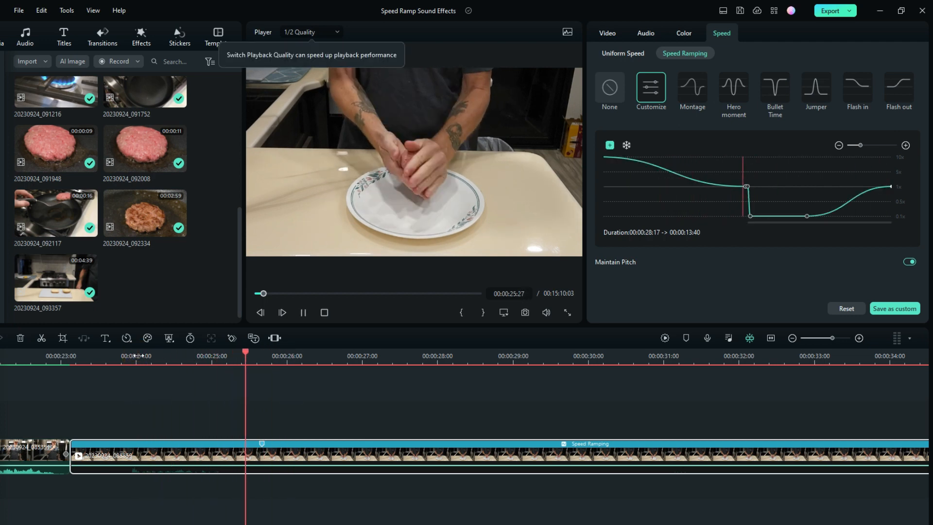
pyautogui.press('space')
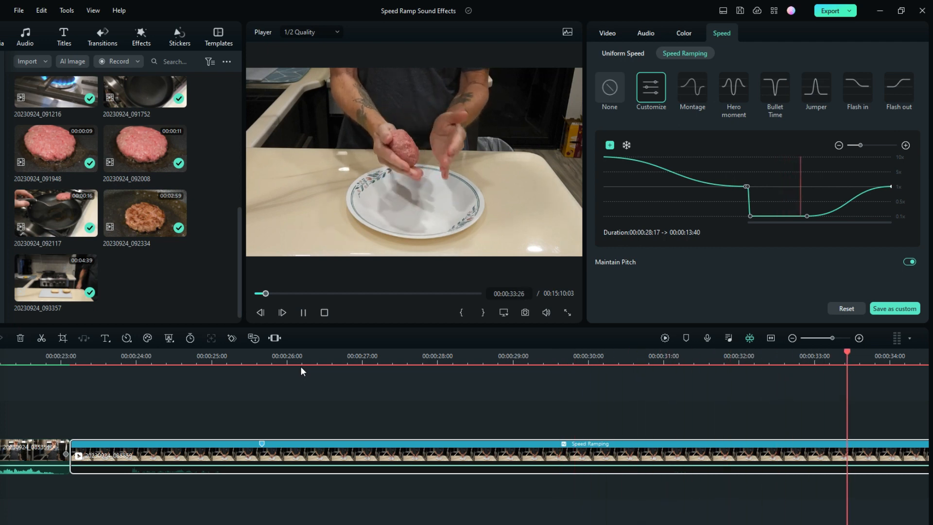
pyautogui.press('space')
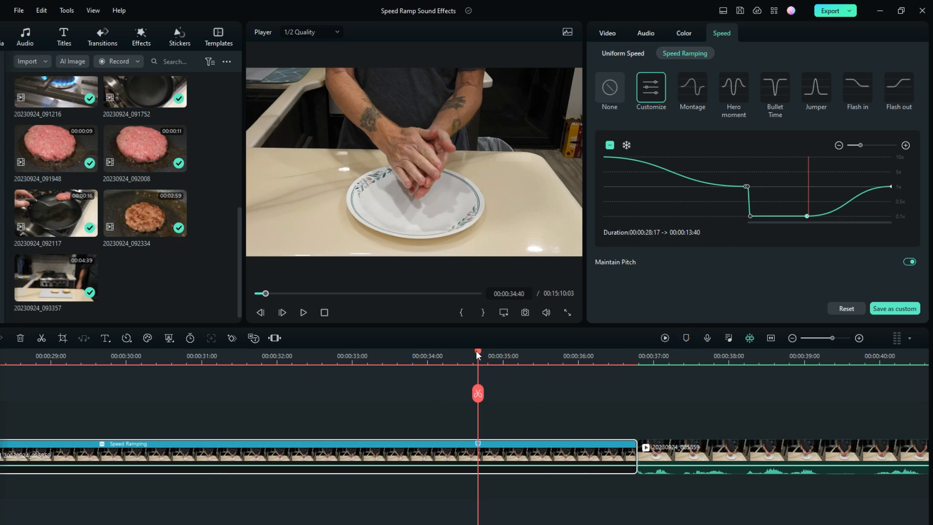
# Render the timeline preview and place the playhead at the start of the ramped clip, 00:00:23:08.
pyautogui.moveTo(478, 355)
pyautogui.mouseDown()
pyautogui.moveTo(19, 362)
pyautogui.moveTo(117, 370)
pyautogui.mouseUp()
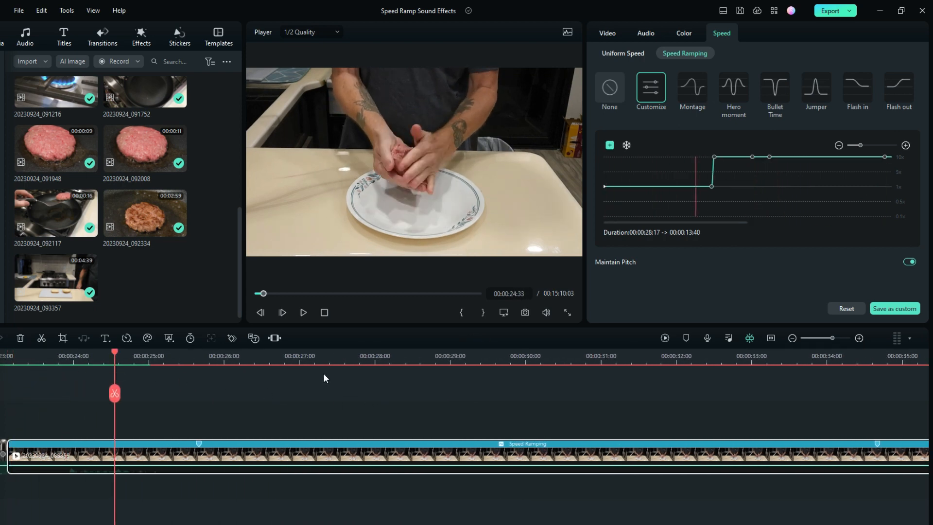
pyautogui.click(667, 337)
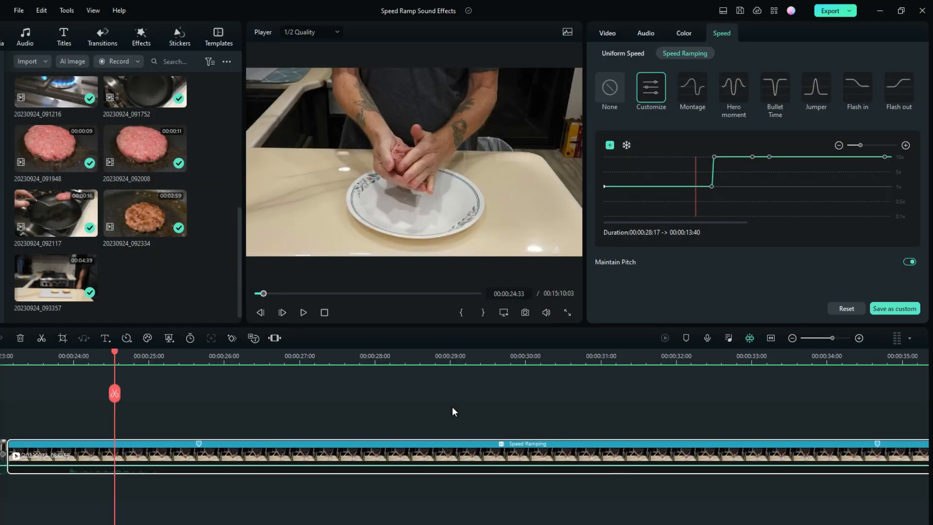
pyautogui.click(9, 360)
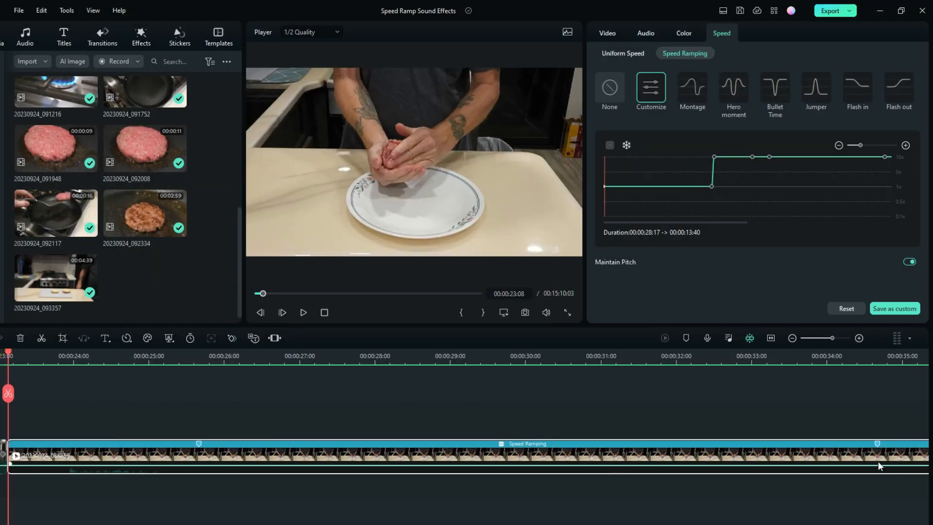
pyautogui.moveTo(746, 362); pyautogui.dragTo(660, 371)
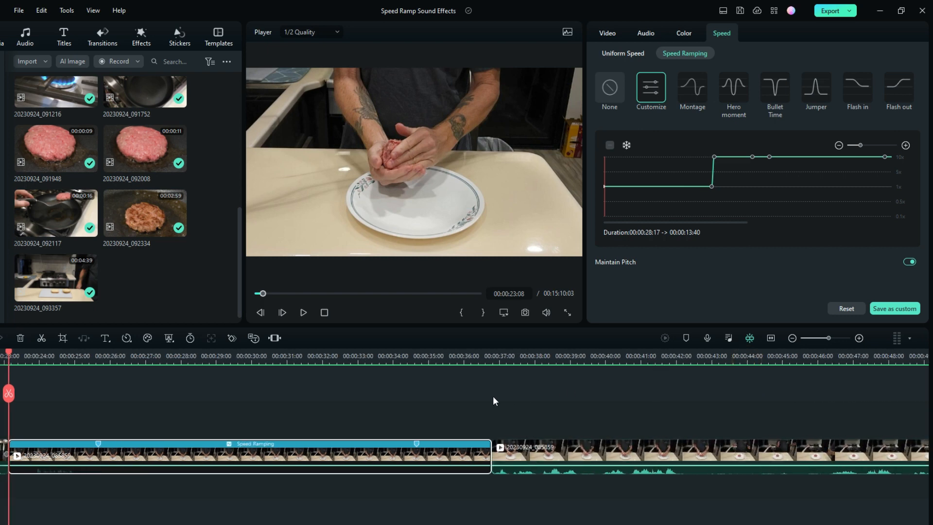
# Play the rendered clip to its second marker, split it at 00:00:34:40 and ripple-delete the remaining tail.
pyautogui.press('space')
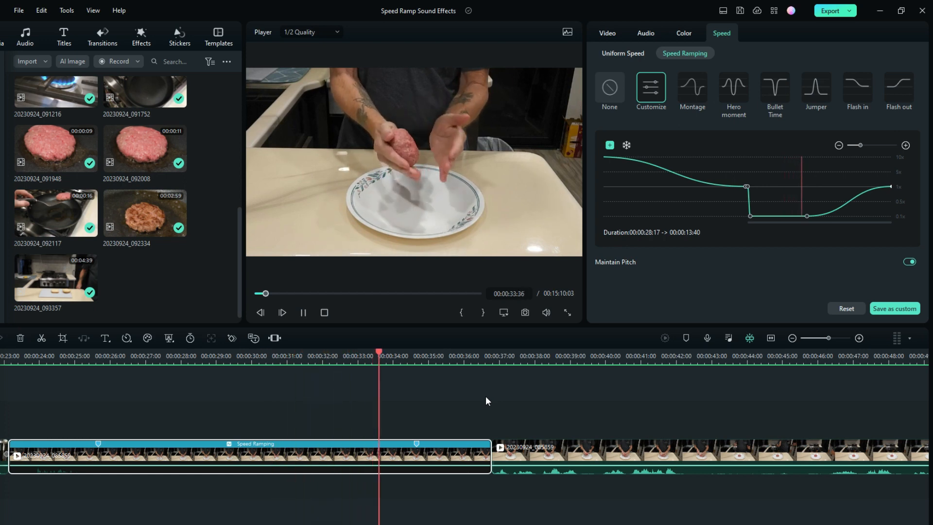
pyautogui.press('space')
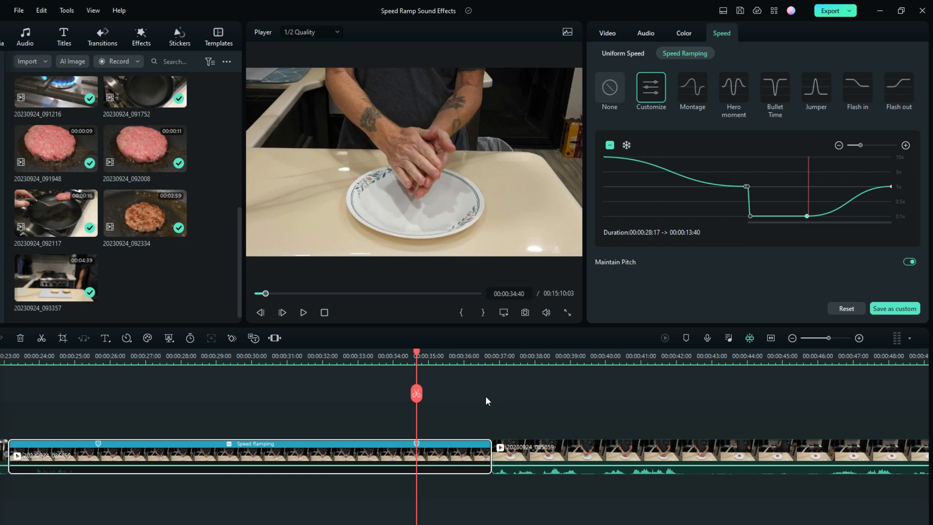
pyautogui.click(416, 392)
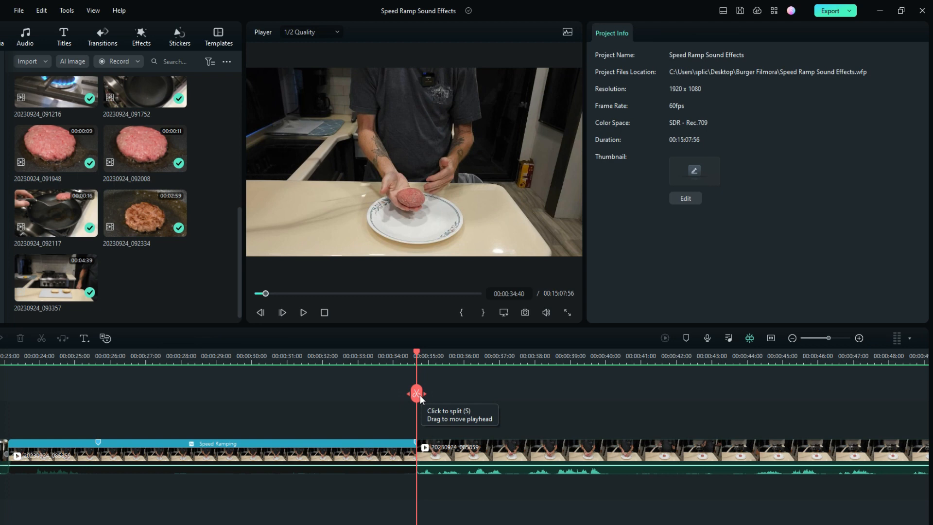
# Play back the trimmed ramped clip from just before it begins to review its opening.
pyautogui.moveTo(416, 355); pyautogui.dragTo(120, 358)
pyautogui.press('space')
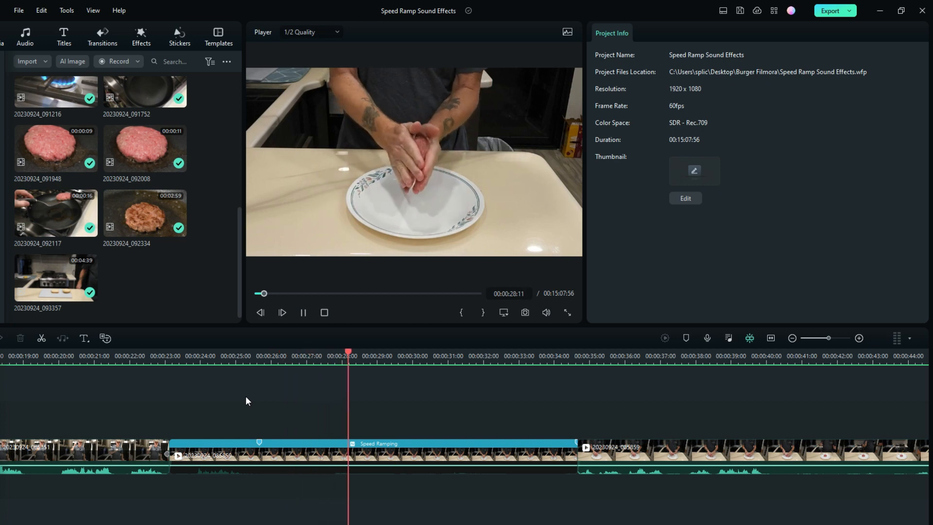
pyautogui.press('space')
# Split the ramped clip at 00:00:23:43 and ripple-delete the short piece before the cut.
pyautogui.click(159, 362)
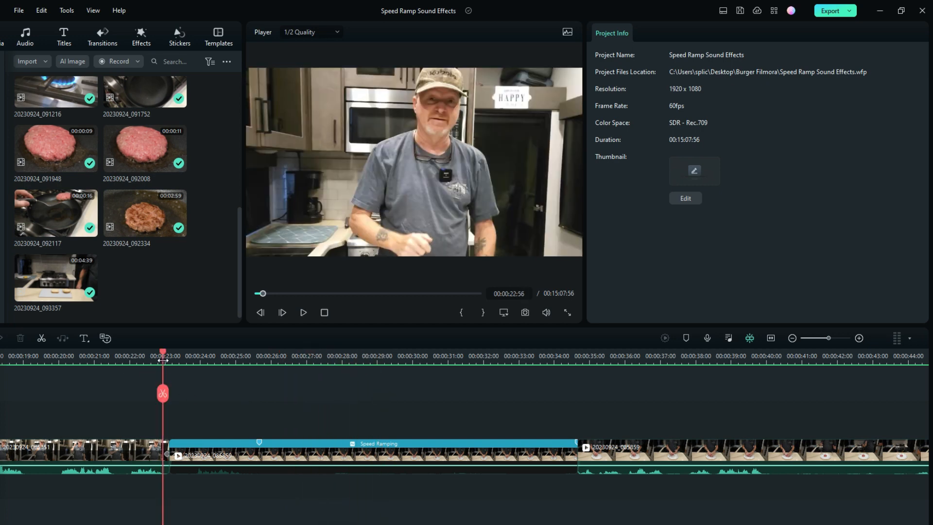
pyautogui.press('space')
pyautogui.press('space')
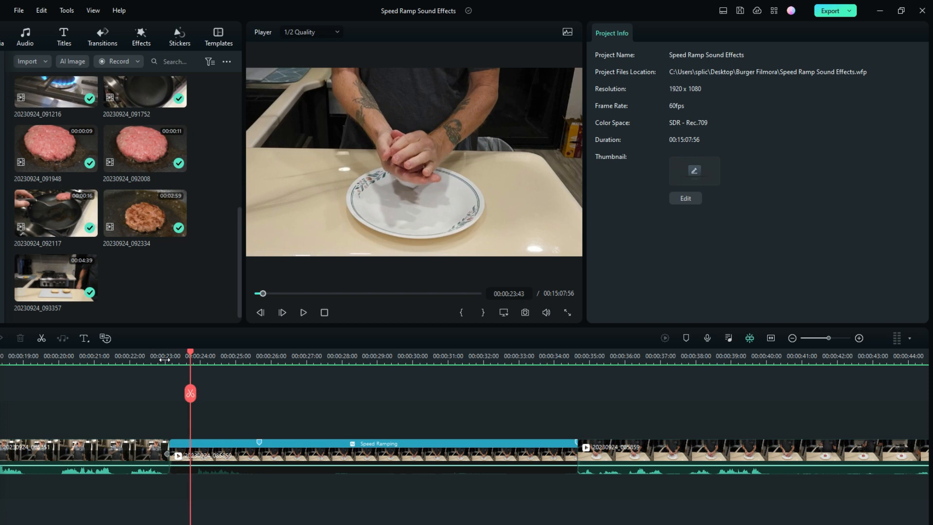
pyautogui.click(189, 398)
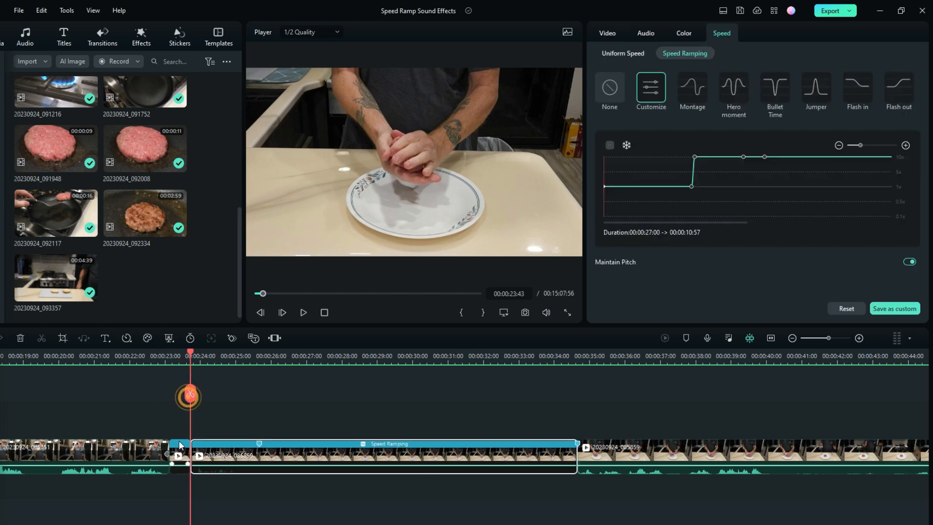
pyautogui.click(178, 459)
pyautogui.press('Delete')
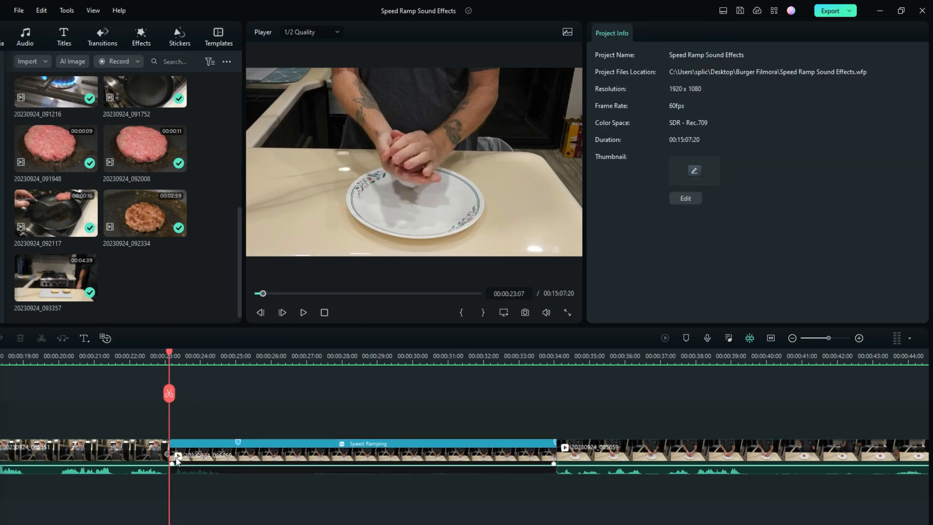
# Play the sequence from 00:00:22:22 through the ramped clip into the following clip to review the cuts.
pyautogui.click(142, 356)
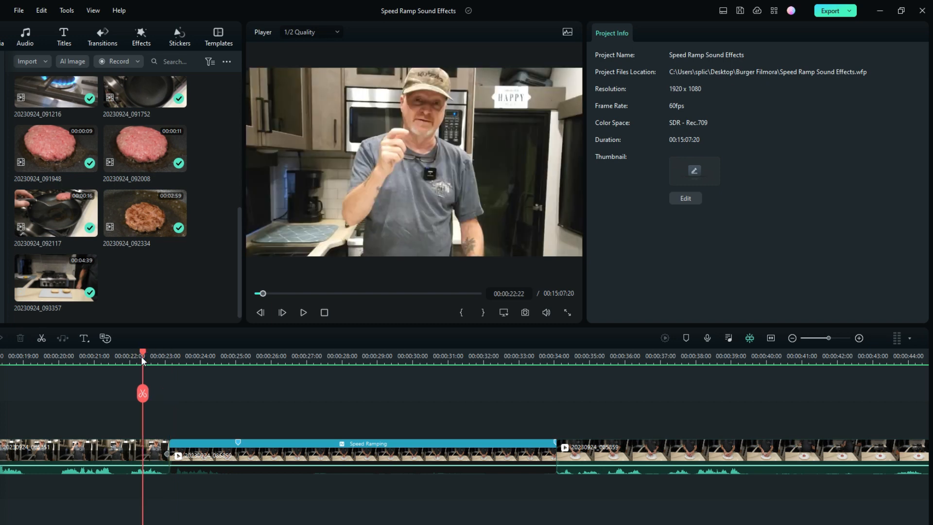
pyautogui.press('space')
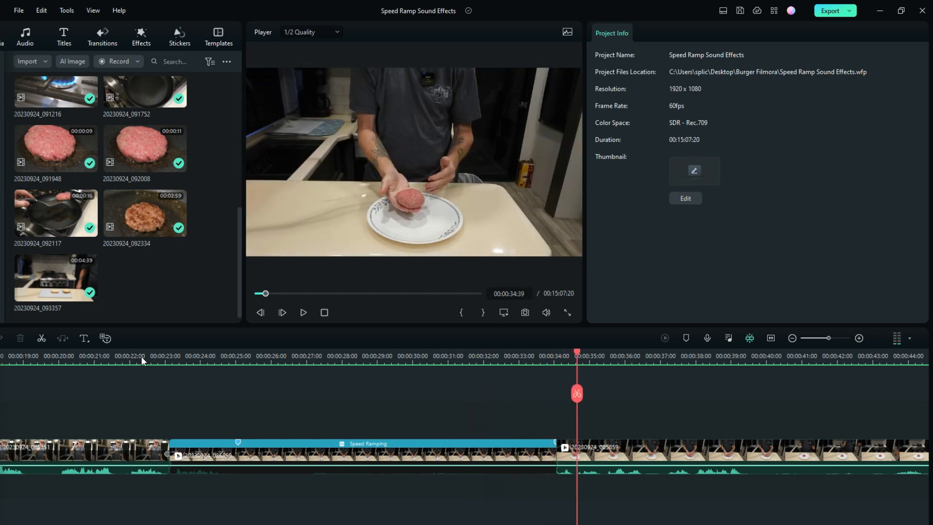
# Skim the long clip after the ramp with short playbacks up to about 00:02:09 to find where the patty toss begins.
pyautogui.press('space')
pyautogui.hscroll(10, 464, 437)
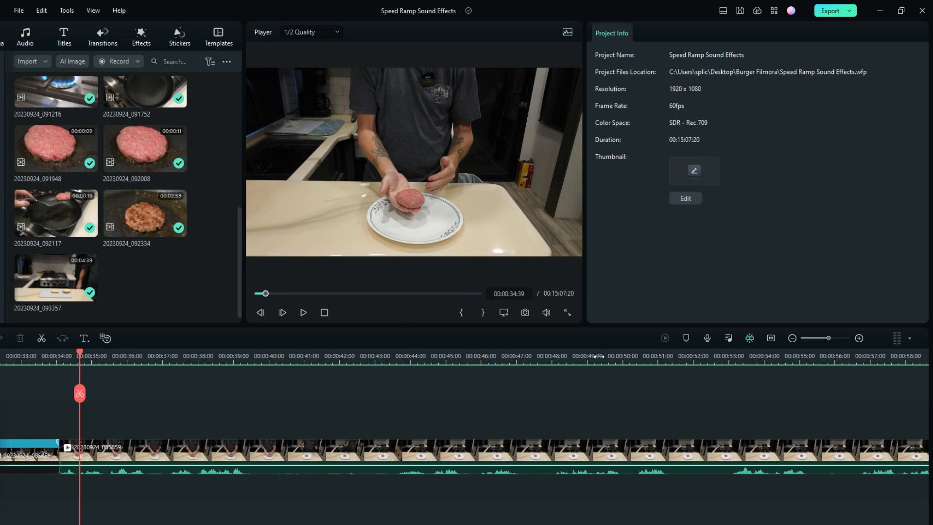
pyautogui.moveTo(599, 358); pyautogui.dragTo(287, 381)
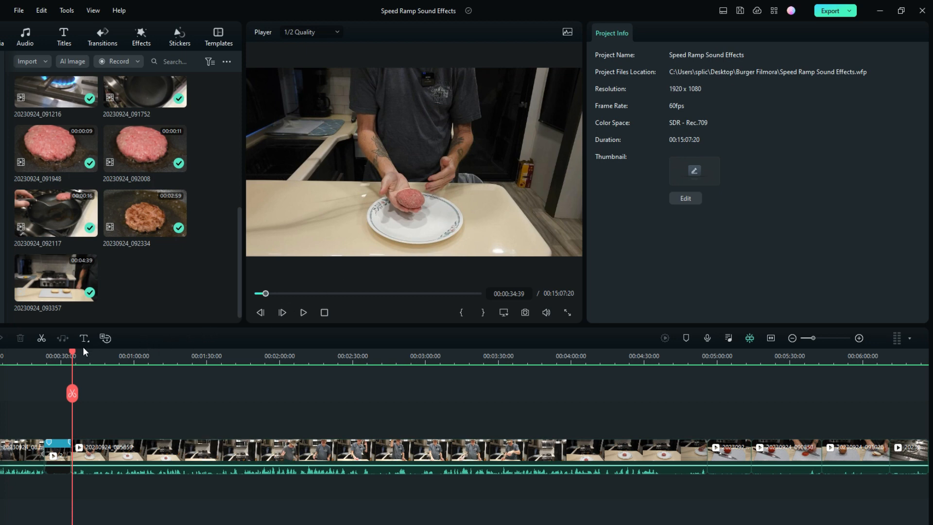
pyautogui.moveTo(72, 357); pyautogui.dragTo(202, 411)
pyautogui.press('space')
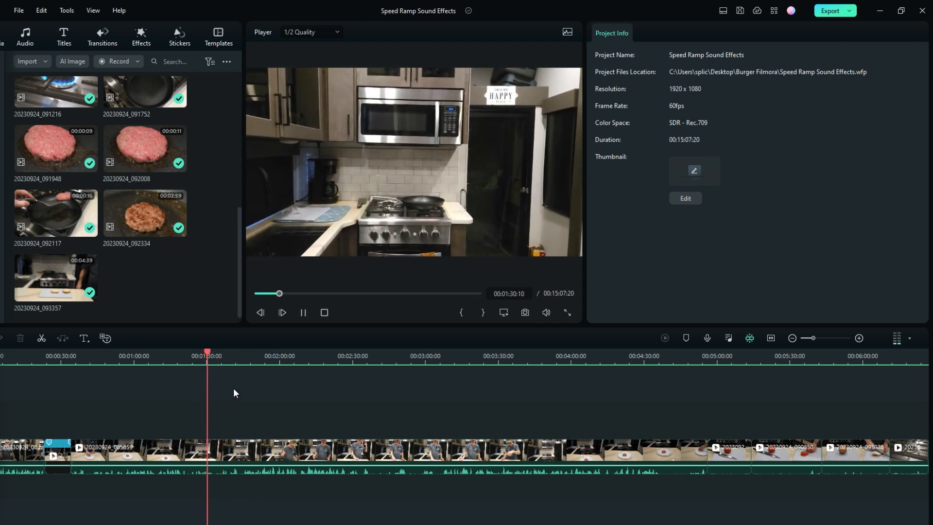
pyautogui.press('space')
pyautogui.moveTo(205, 352); pyautogui.dragTo(239, 354)
pyautogui.press('space')
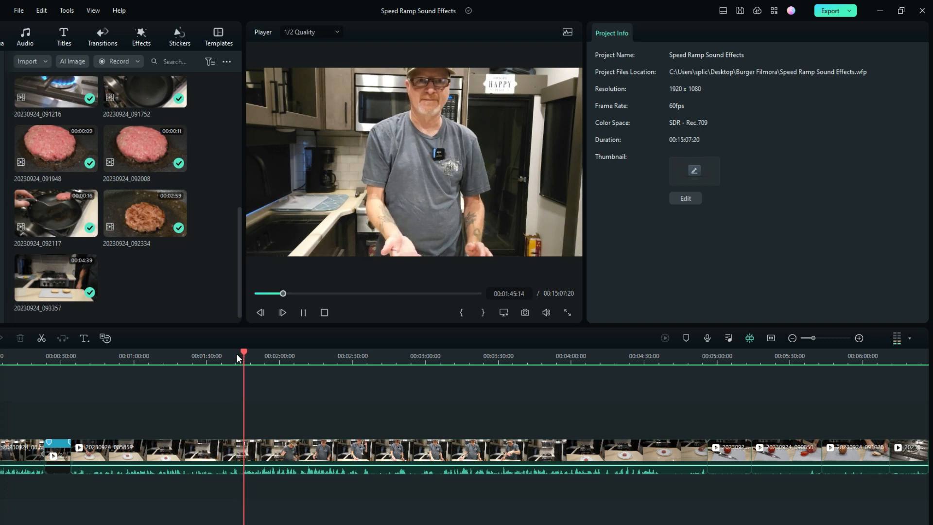
pyautogui.press('space')
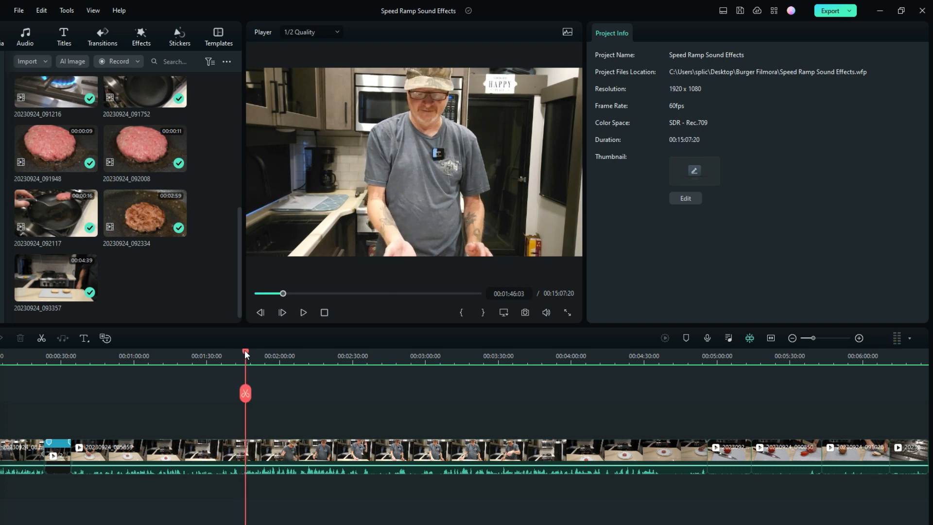
pyautogui.moveTo(245, 354); pyautogui.dragTo(299, 350)
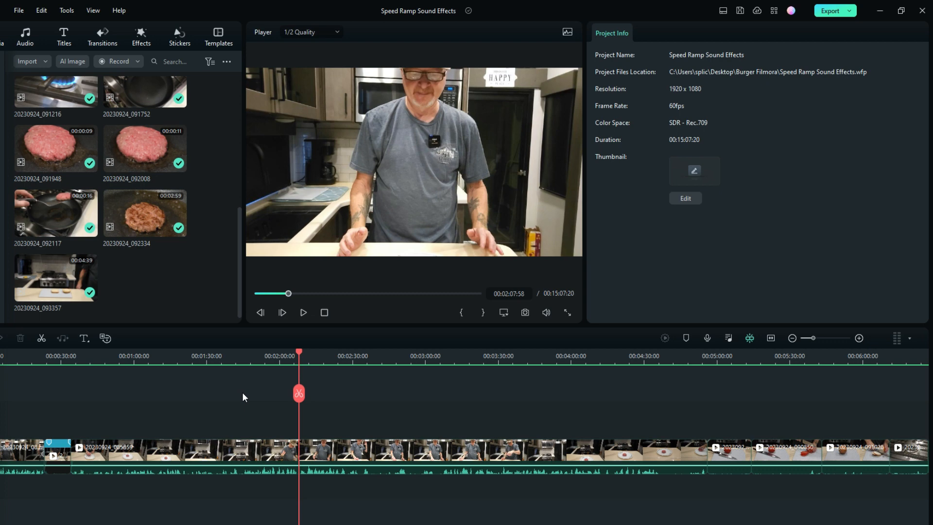
pyautogui.press('space')
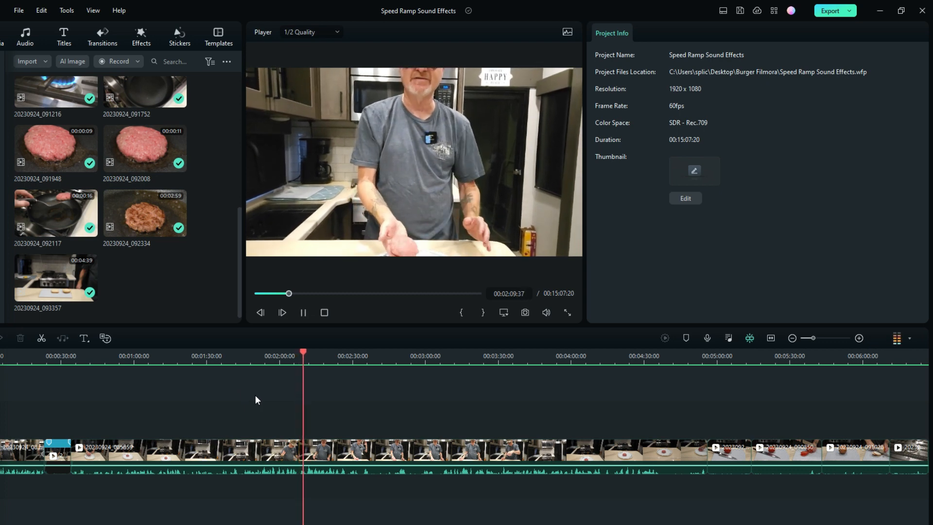
pyautogui.press('space')
# Split the long clip at 00:02:37:37 and ripple-delete the portion between the ramped clip and the cut.
pyautogui.moveTo(305, 355); pyautogui.dragTo(370, 360)
pyautogui.click(372, 395)
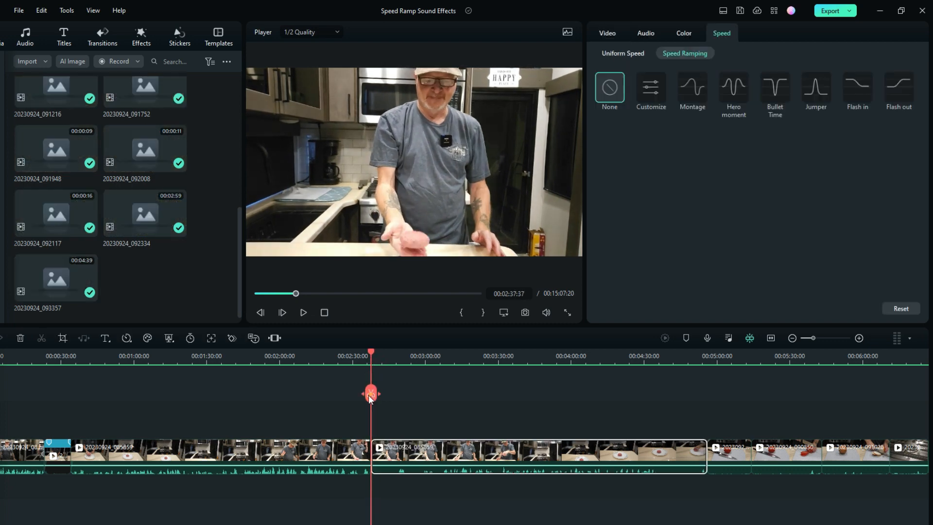
pyautogui.click(308, 456)
pyautogui.press('Delete')
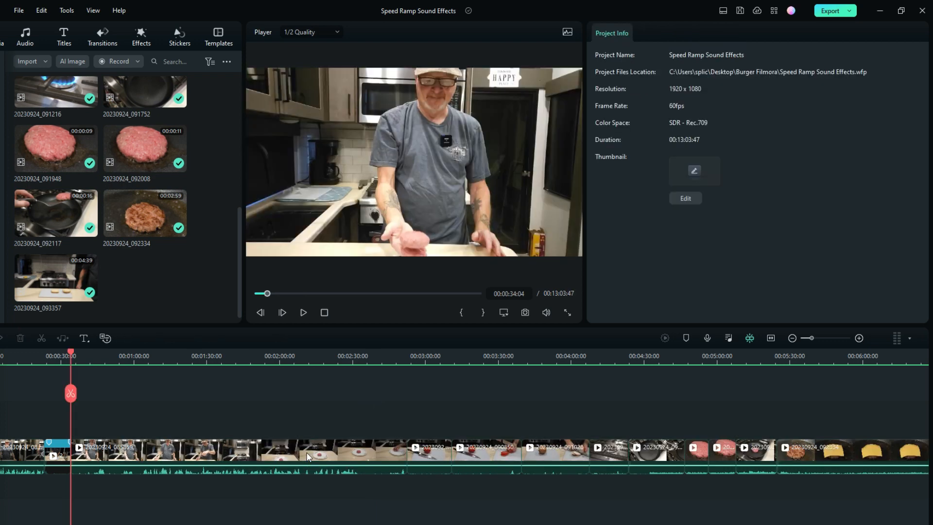
# Select the remaining clip and play its opening from 00:00:34:04 to 00:00:38:19.
pyautogui.click(261, 462)
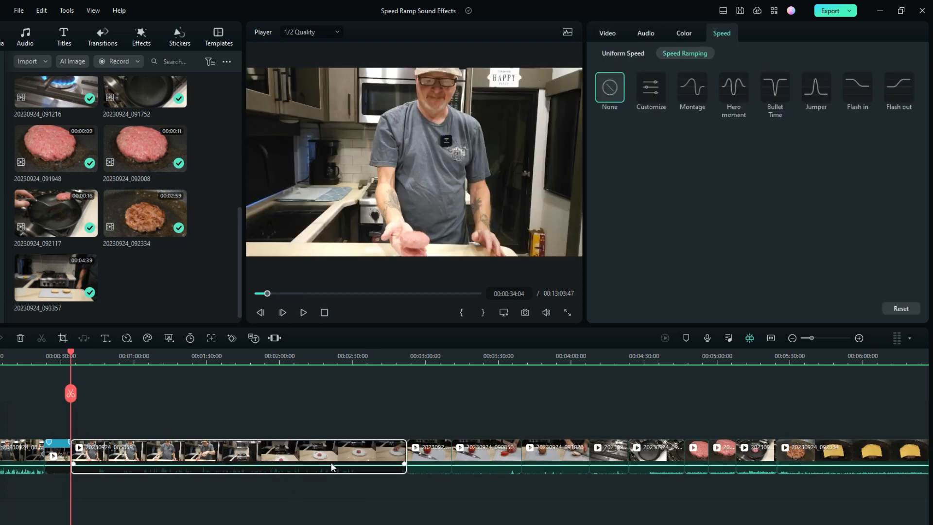
pyautogui.press('space')
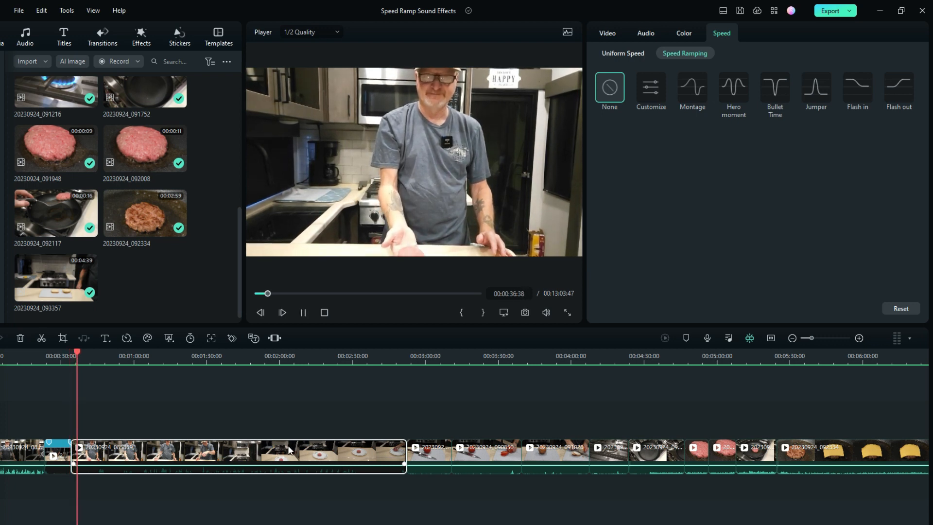
pyautogui.press('space')
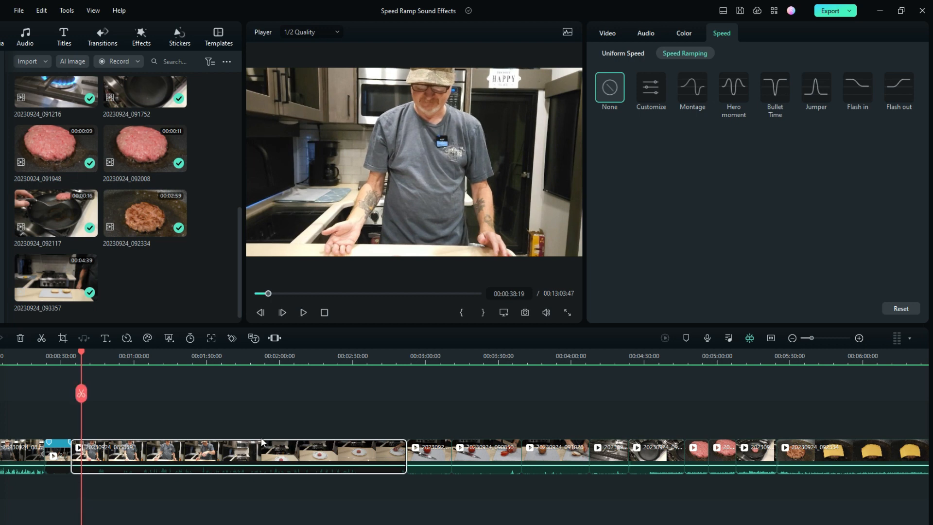
# Apply the Customize speed ramping preset to the clip that follows the ramped one, with the playhead at its start.
pyautogui.moveTo(214, 359); pyautogui.dragTo(337, 355)
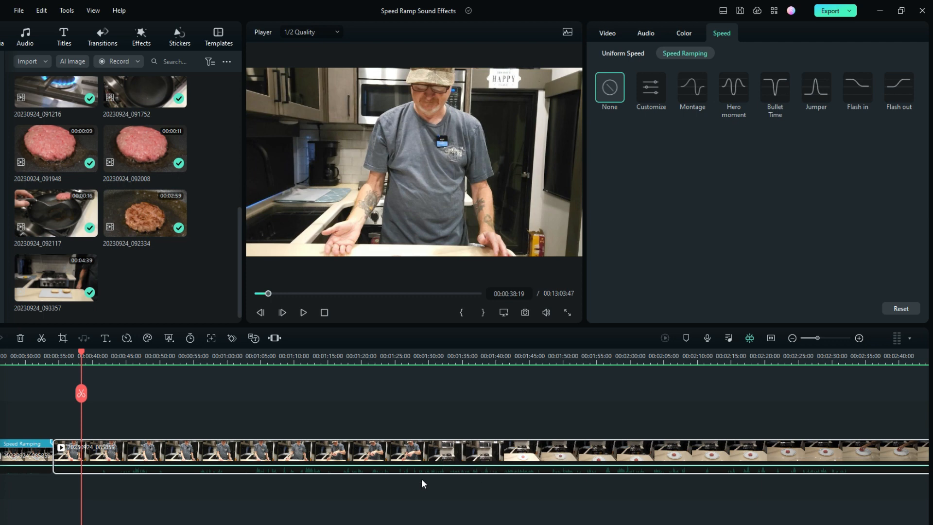
pyautogui.moveTo(200, 363); pyautogui.dragTo(320, 359)
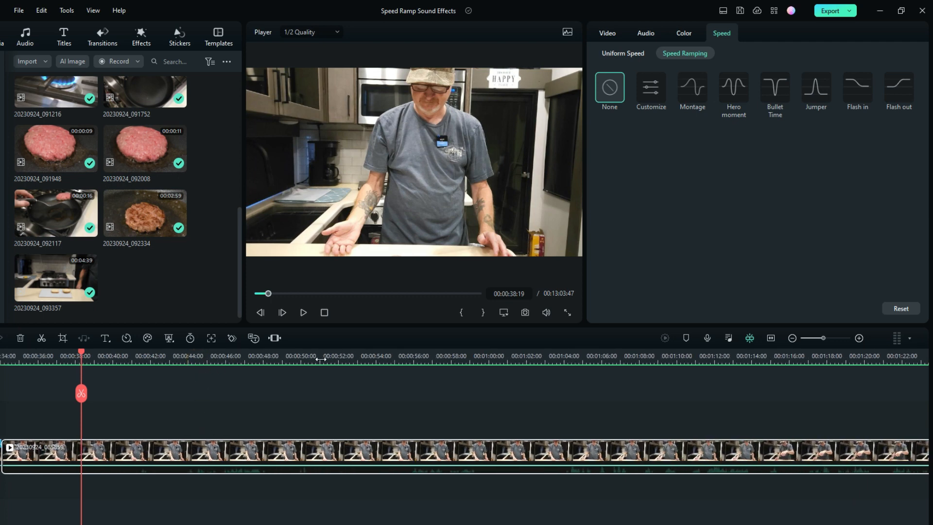
pyautogui.hscroll(-5, 465, 437)
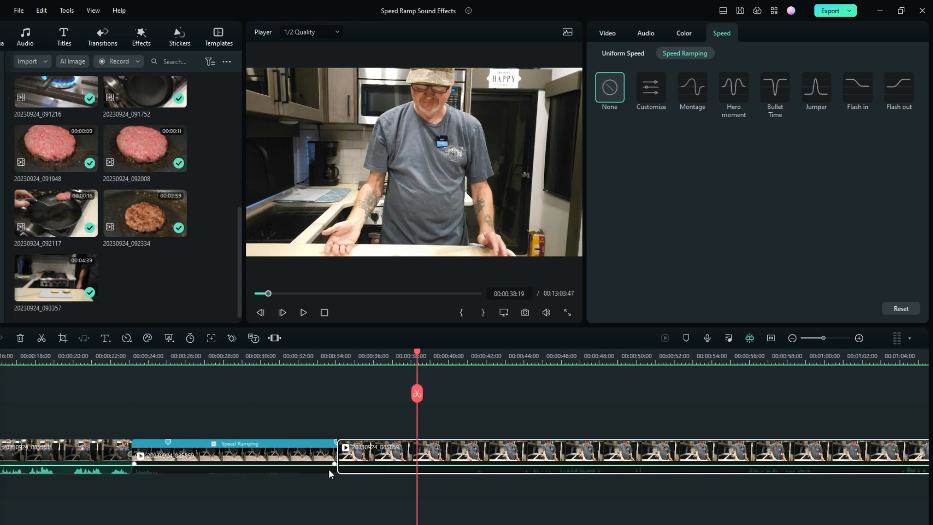
pyautogui.click(332, 364)
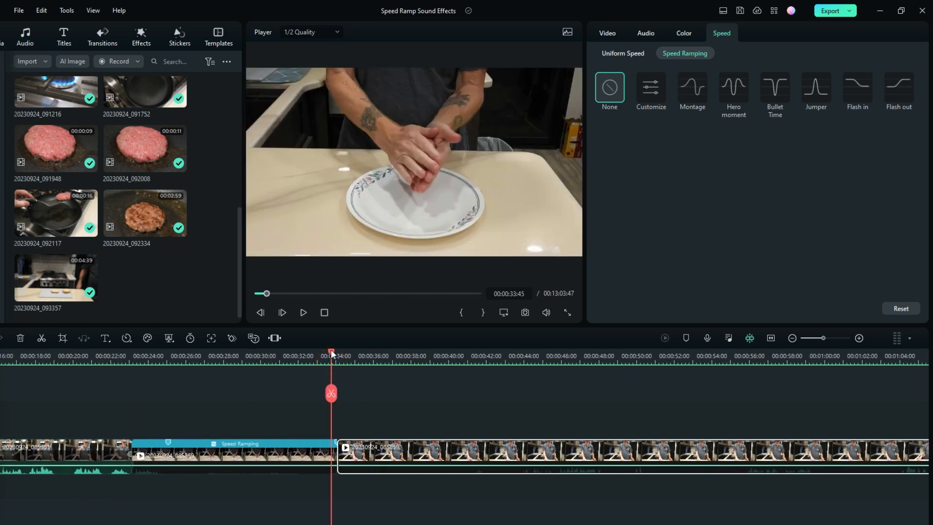
pyautogui.moveTo(332, 354); pyautogui.dragTo(337, 354)
pyautogui.moveTo(338, 354)
pyautogui.mouseDown()
pyautogui.moveTo(377, 353)
pyautogui.moveTo(336, 355)
pyautogui.moveTo(397, 368)
pyautogui.moveTo(338, 370)
pyautogui.mouseUp()
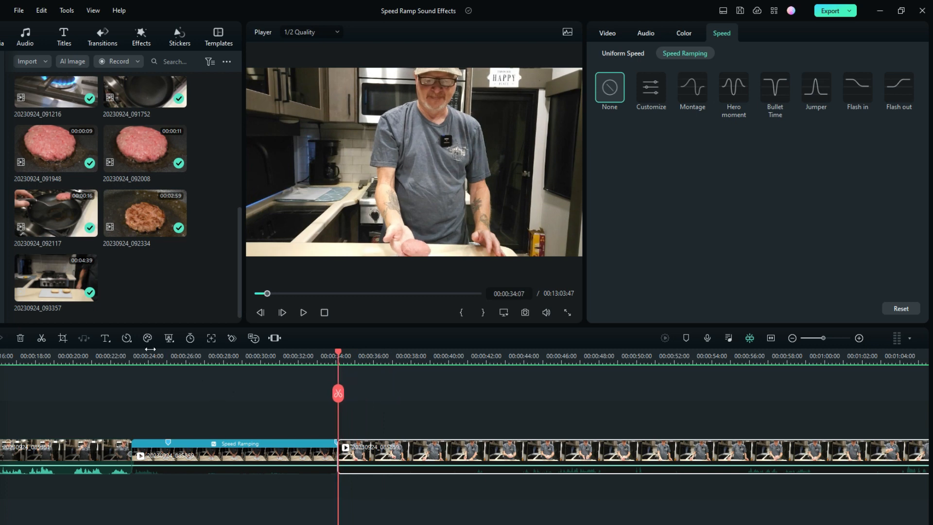
pyautogui.click(126, 338)
pyautogui.click(184, 369)
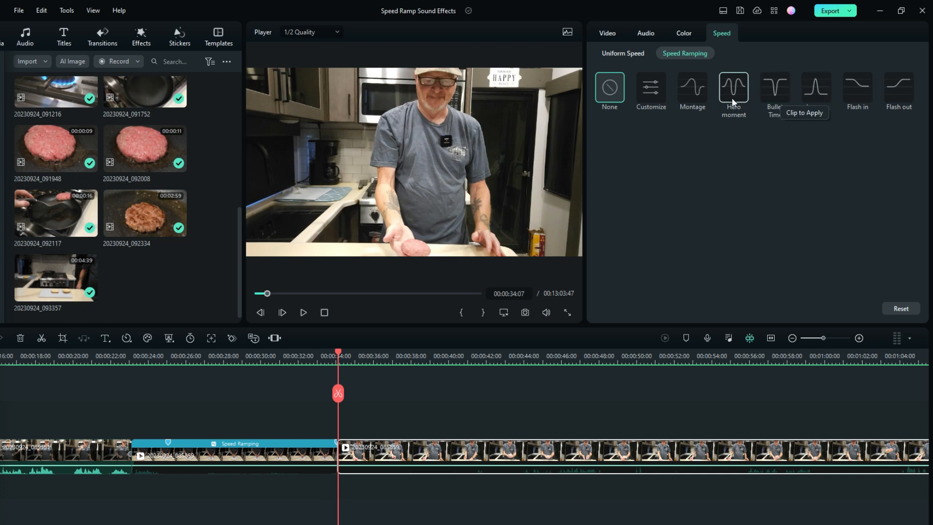
pyautogui.click(656, 98)
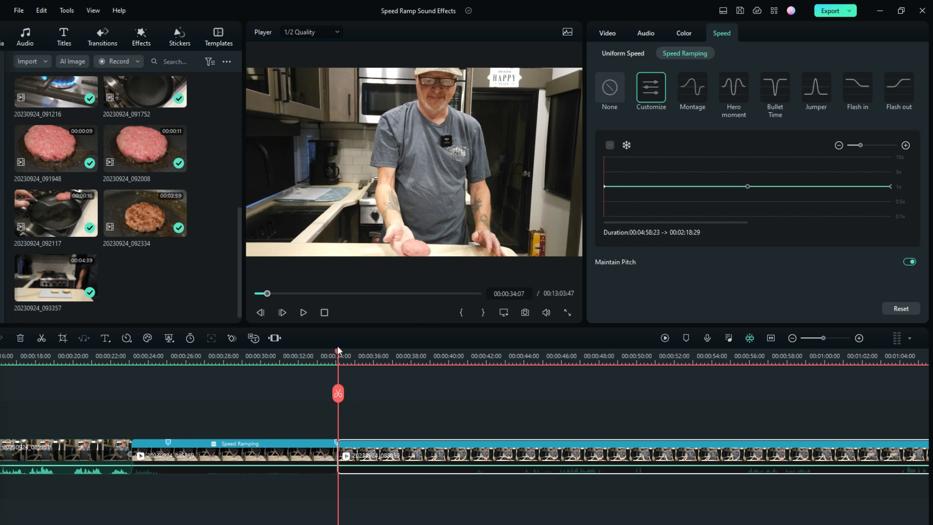
# Add a speed keyframe at 00:00:37:10 and pull it down to about 0.1x close to the clip's start.
pyautogui.moveTo(338, 353); pyautogui.dragTo(396, 351)
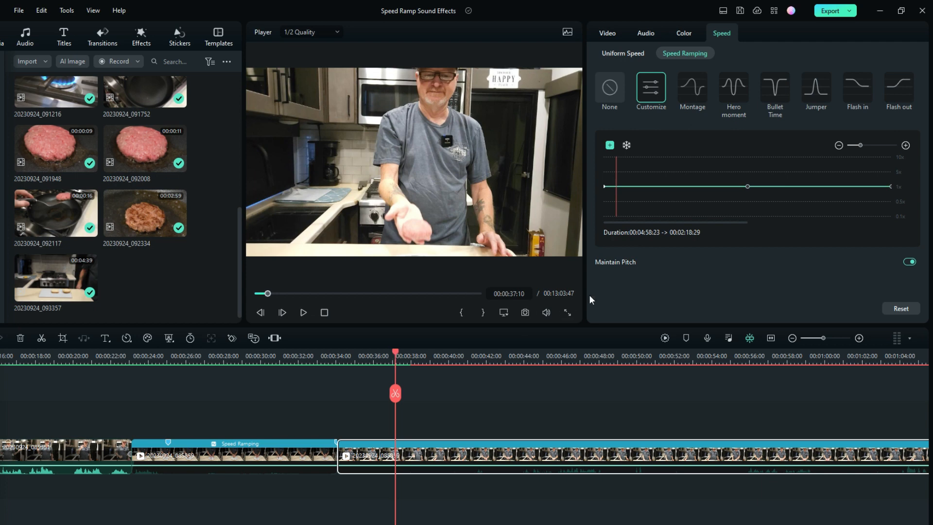
pyautogui.click(610, 146)
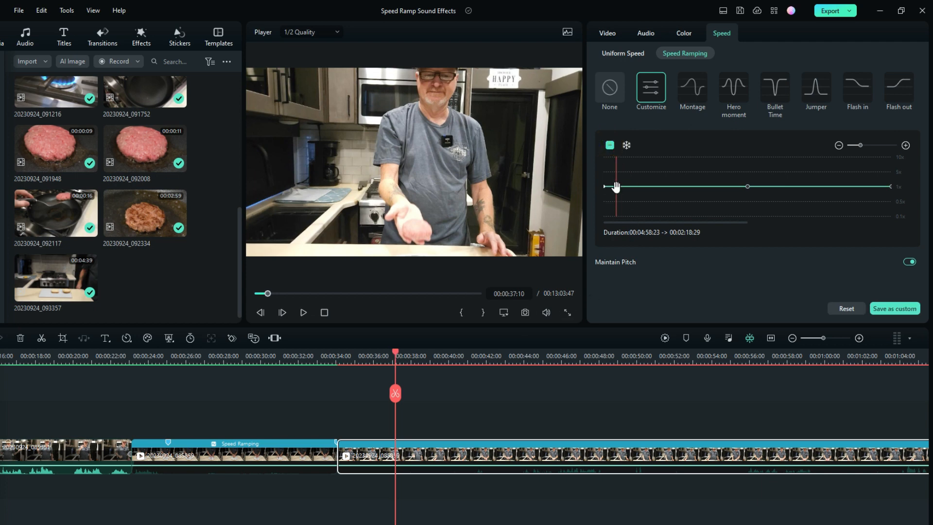
pyautogui.moveTo(615, 186); pyautogui.dragTo(605, 221)
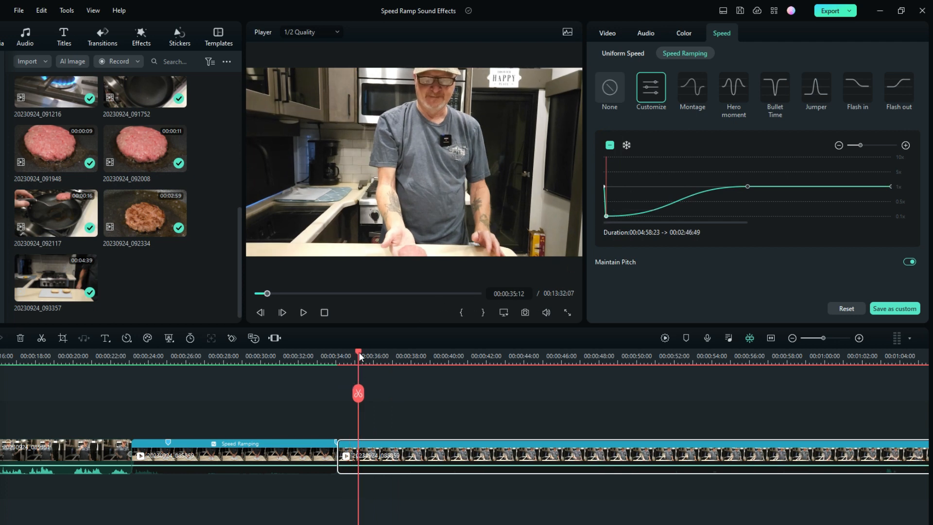
# Play the cut into the slowed clip and move the slow keyframe slightly further into the clip at about 0.1x.
pyautogui.moveTo(358, 352); pyautogui.dragTo(334, 352)
pyautogui.press('space')
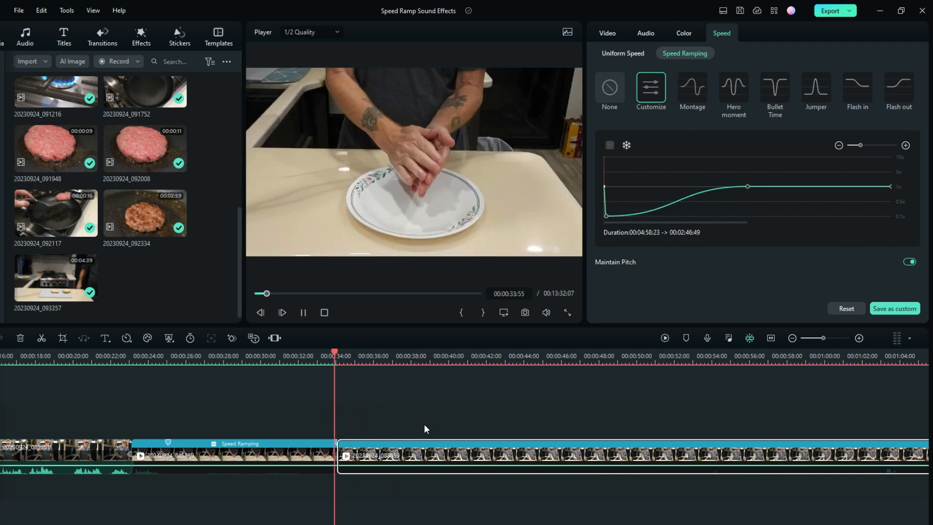
pyautogui.press('space')
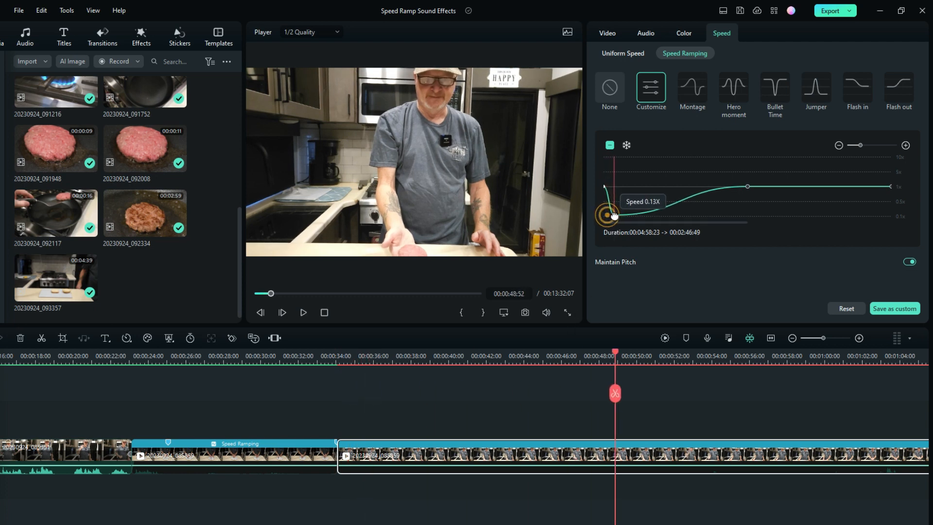
pyautogui.moveTo(606, 216); pyautogui.dragTo(615, 216)
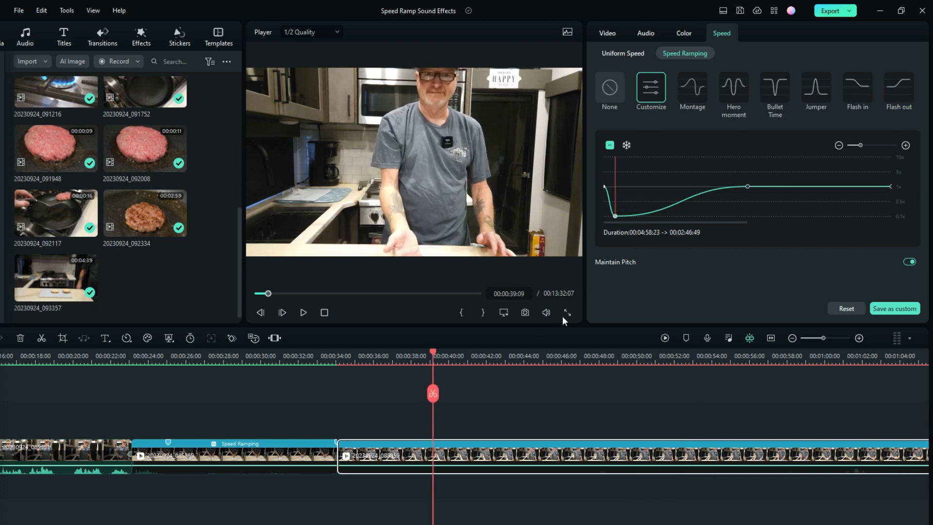
# Return the playhead to the slowed clip's start and create a preview render of the timeline.
pyautogui.moveTo(434, 355); pyautogui.dragTo(339, 361)
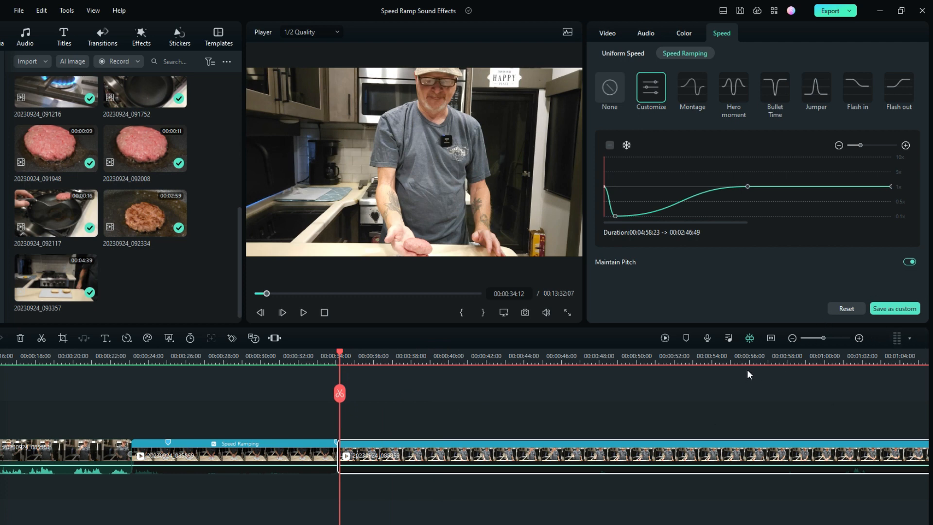
pyautogui.click(664, 336)
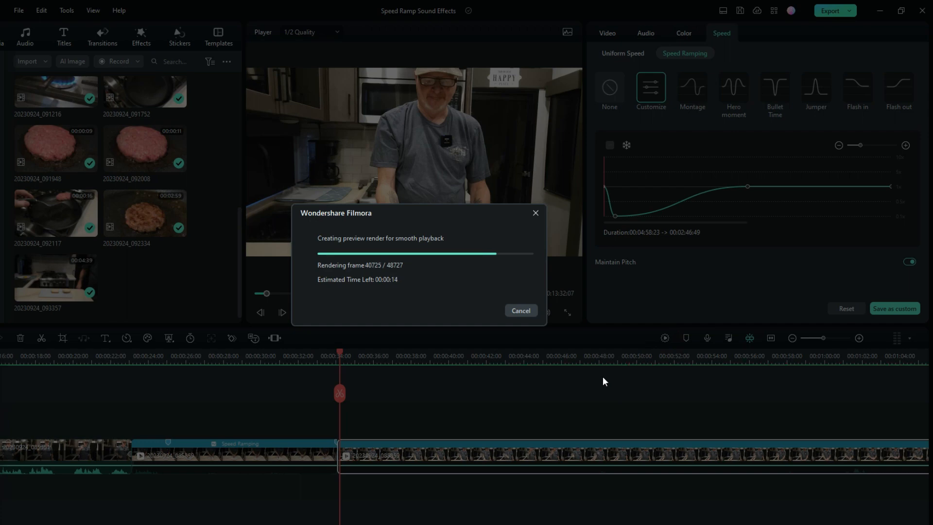
pyautogui.click(520, 310)
# Play the slowed patty toss and split the clip at 00:00:47:59, once the patty has dropped out of frame.
pyautogui.press('space')
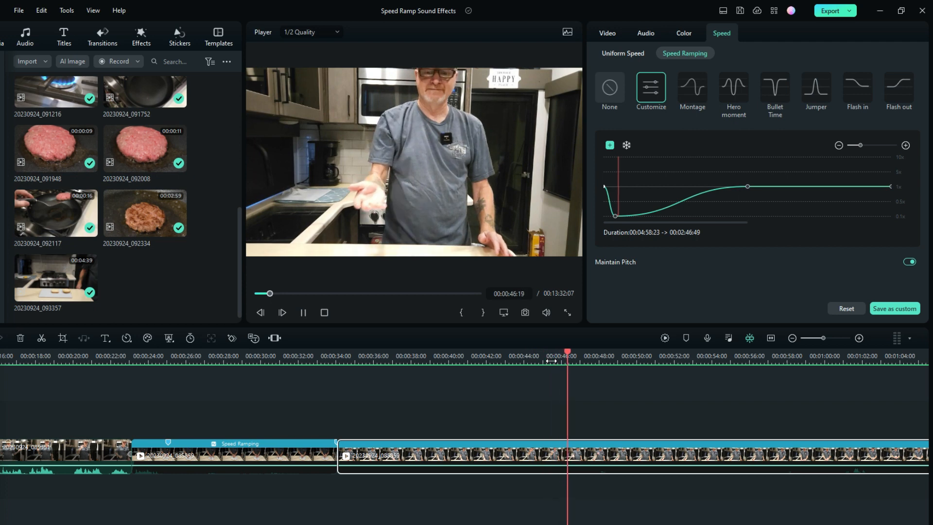
pyautogui.press('space')
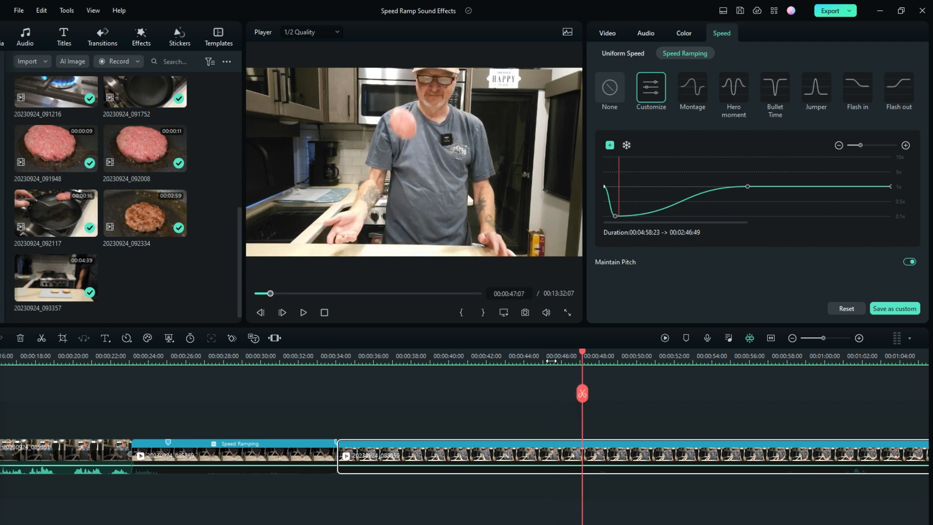
pyautogui.press('space')
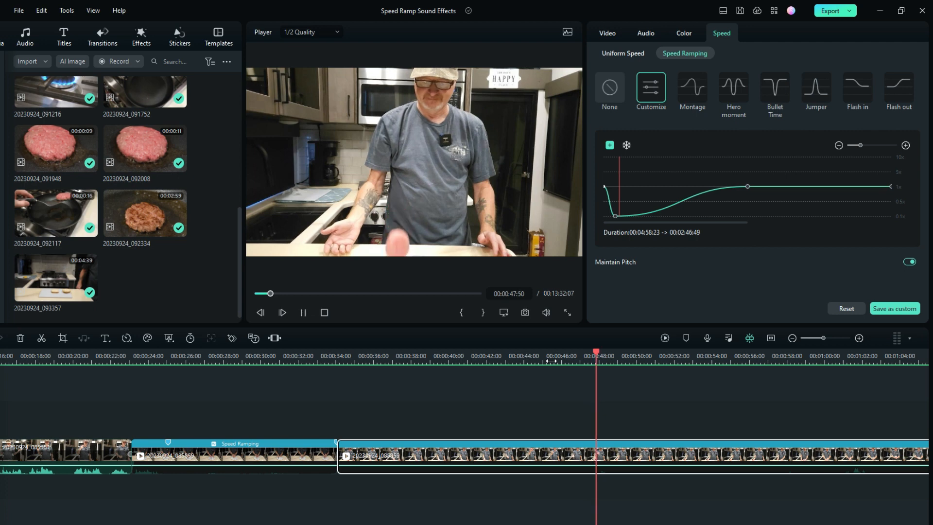
pyautogui.press('space')
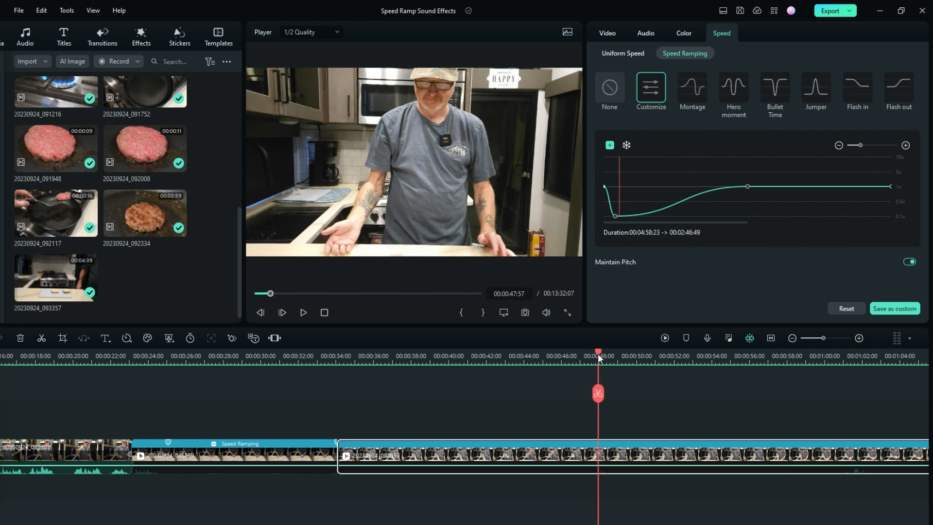
pyautogui.moveTo(597, 353); pyautogui.dragTo(599, 349)
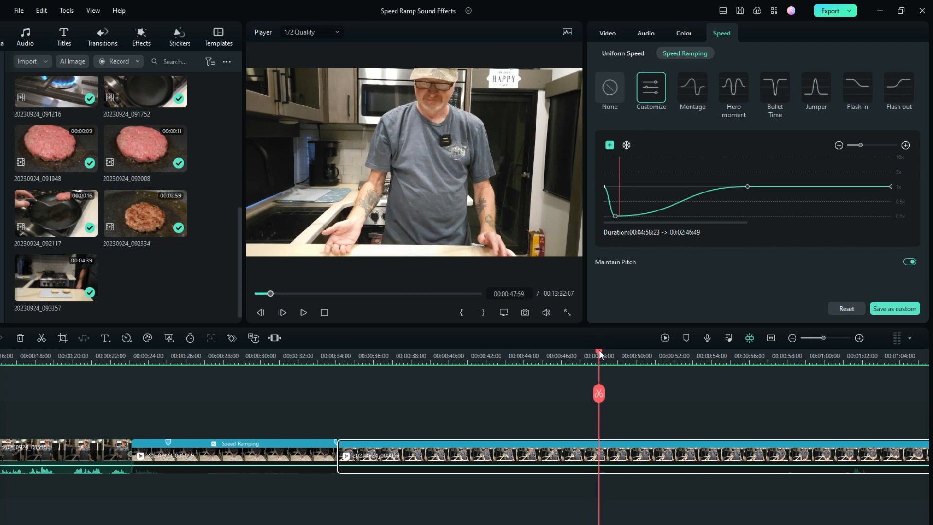
pyautogui.click(600, 392)
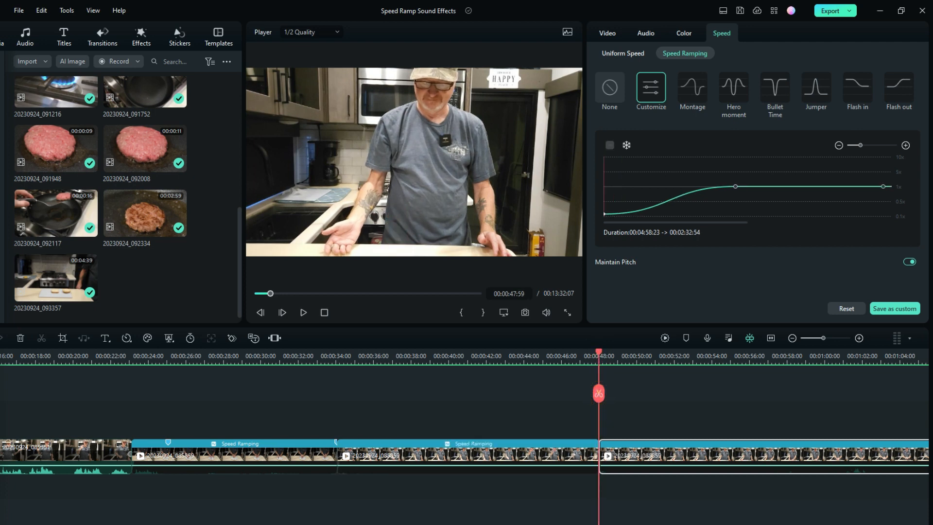
# Find the patty-on-plate shot in the remaining footage, split the clip at 00:02:22:01 and delete the section before the split.
pyautogui.hscroll(5, 465, 437)
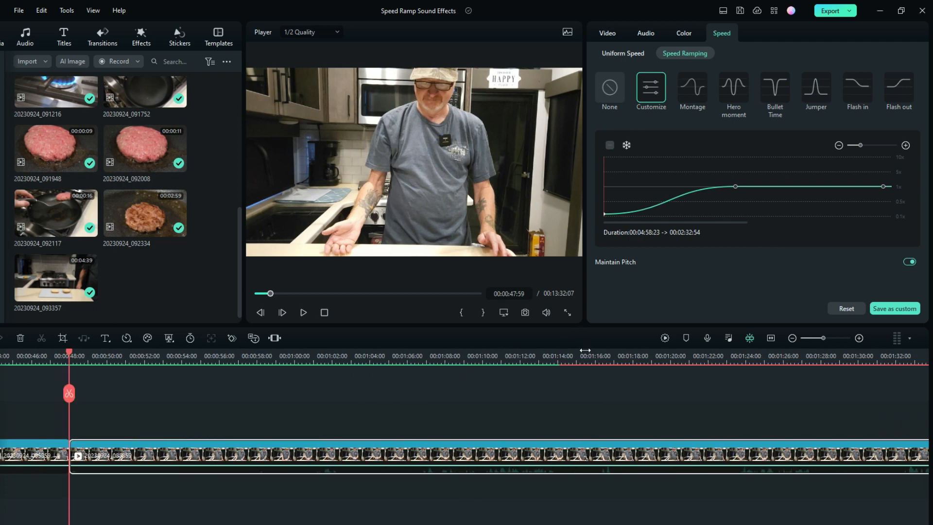
pyautogui.moveTo(545, 360); pyautogui.dragTo(273, 361)
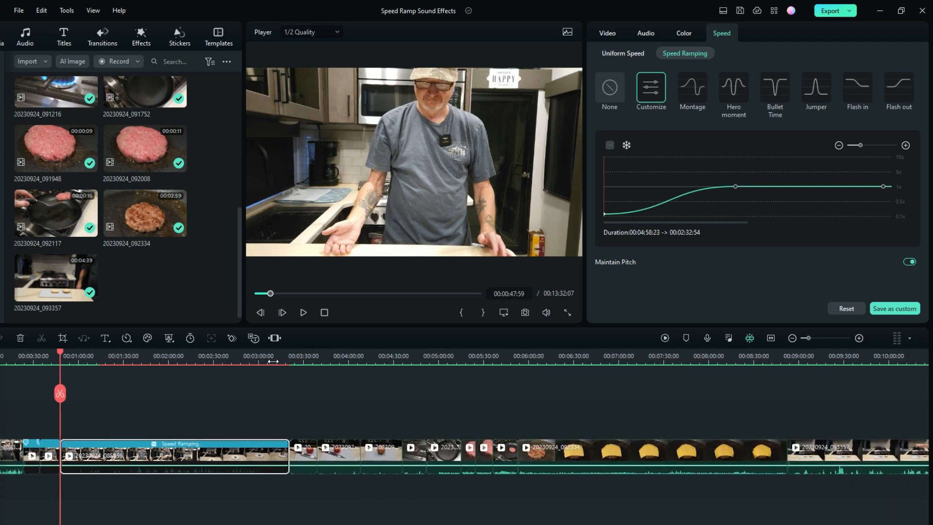
pyautogui.moveTo(60, 350)
pyautogui.mouseDown()
pyautogui.moveTo(199, 371)
pyautogui.moveTo(157, 369)
pyautogui.mouseUp()
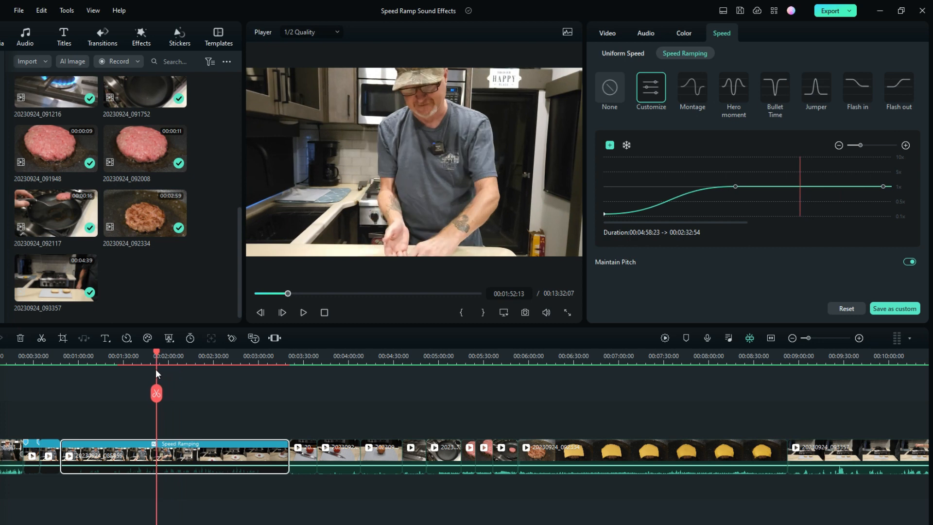
pyautogui.press('space')
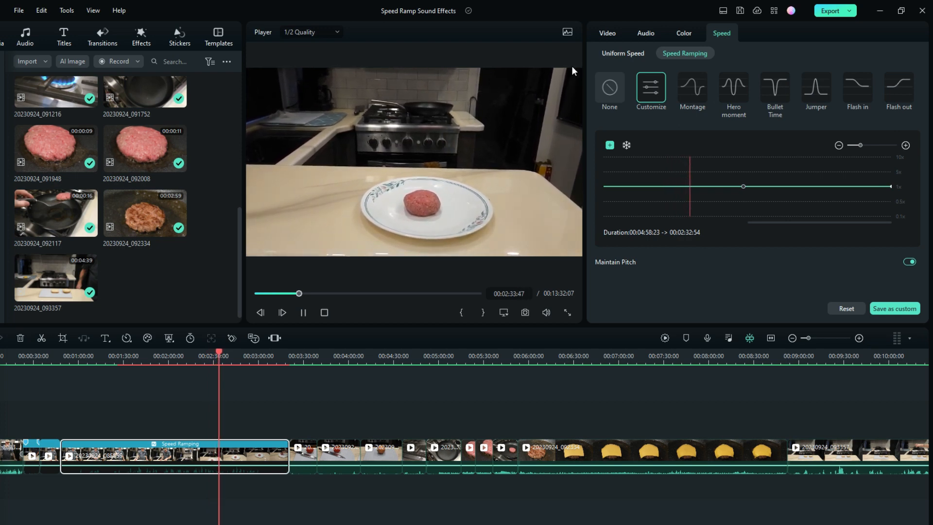
pyautogui.click(607, 33)
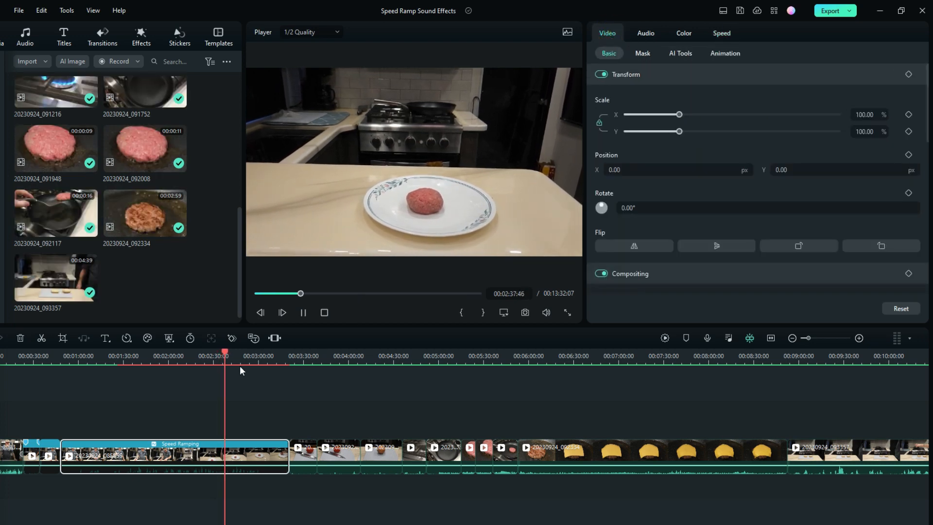
pyautogui.moveTo(227, 357); pyautogui.dragTo(261, 356)
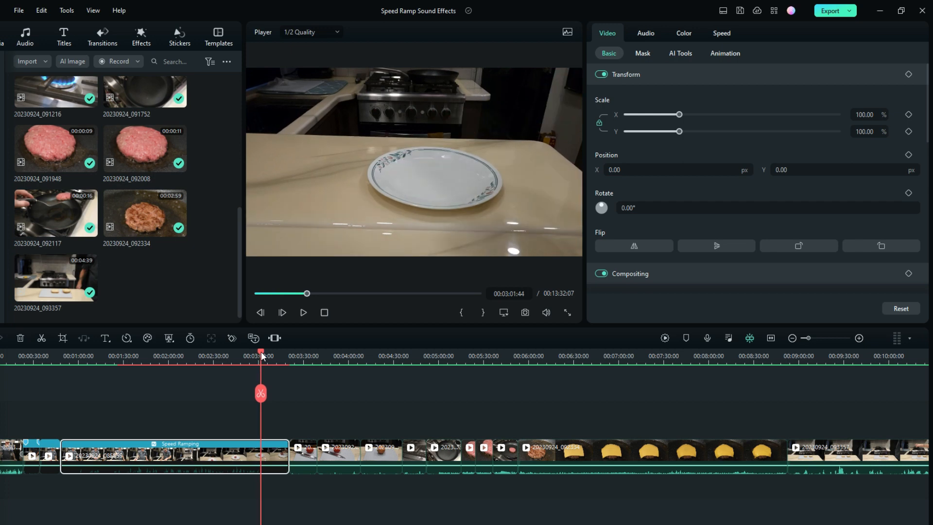
pyautogui.press('space')
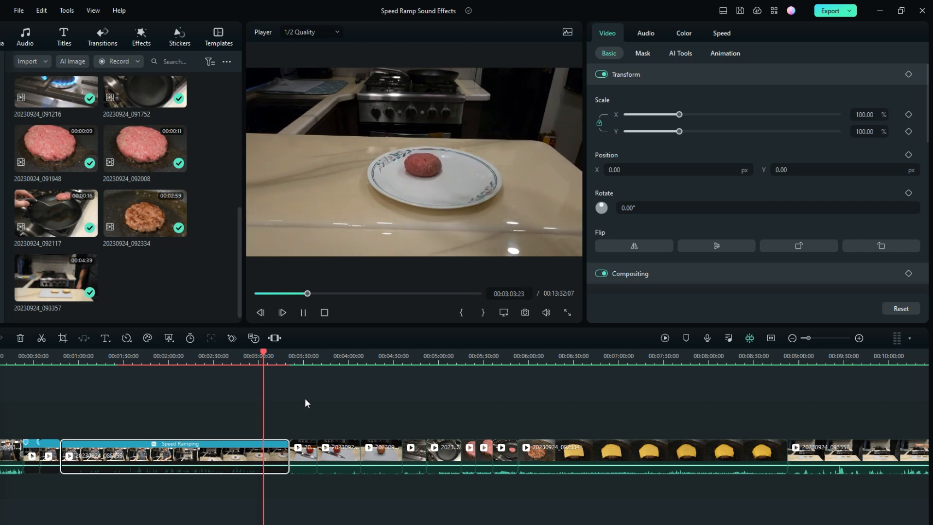
pyautogui.press('space')
pyautogui.moveTo(264, 355); pyautogui.dragTo(259, 354)
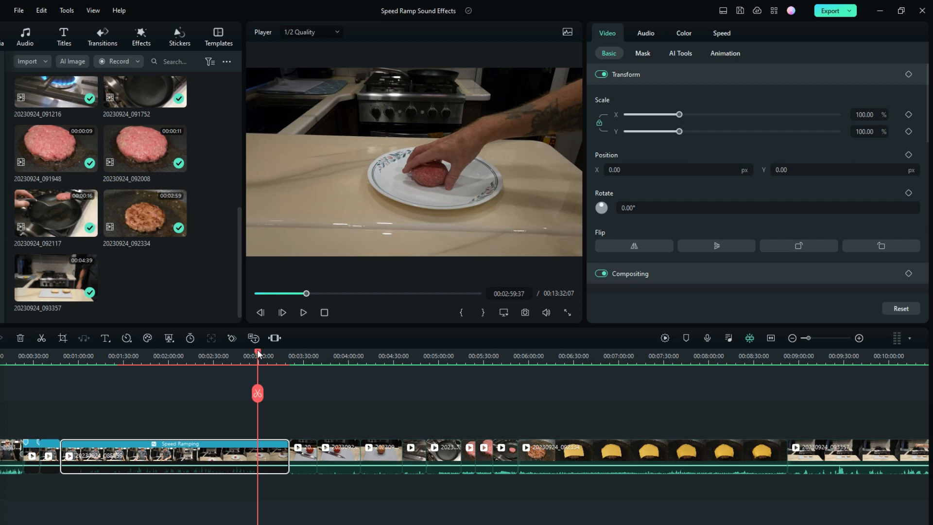
pyautogui.press('space')
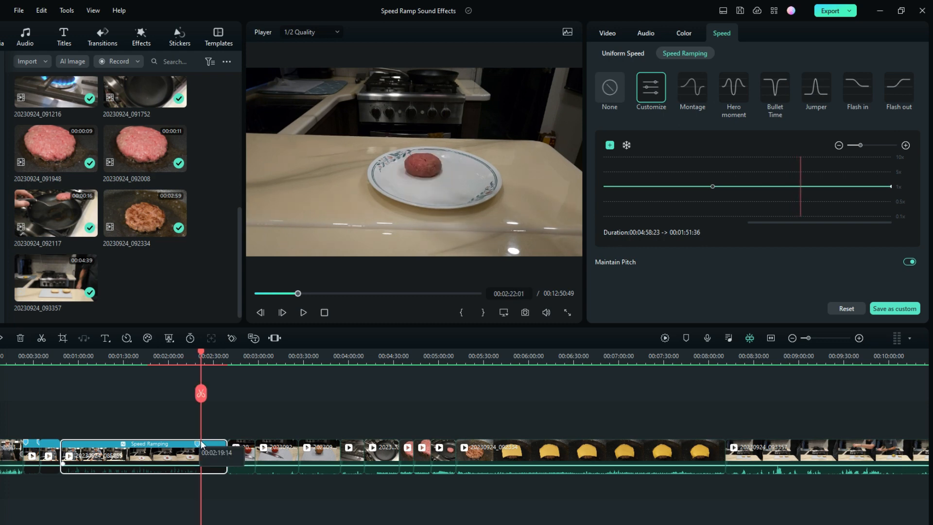
pyautogui.click(201, 392)
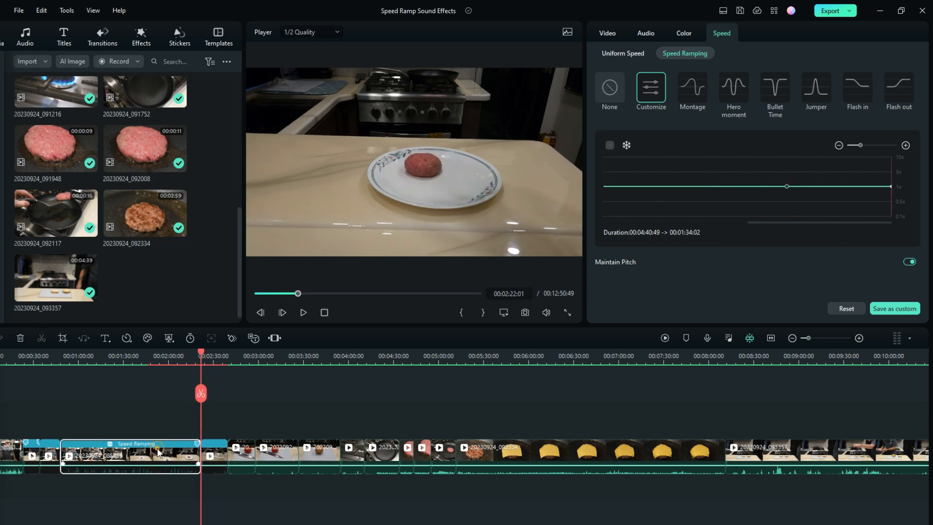
pyautogui.press('Delete')
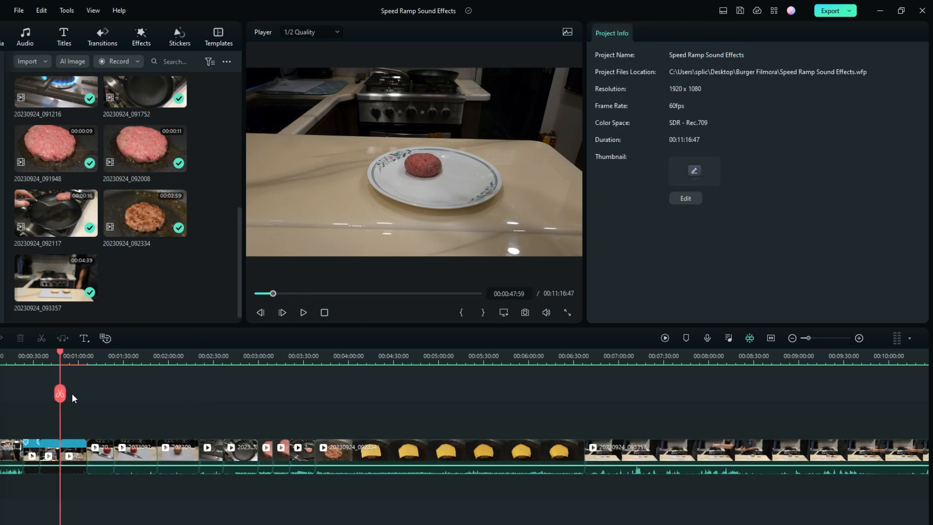
# Play the edit from 00:00:22:56, split the plate clip at 00:00:51:43 where the plate is empty, and delete the piece before it.
pyautogui.click(45, 359)
pyautogui.click(23, 357)
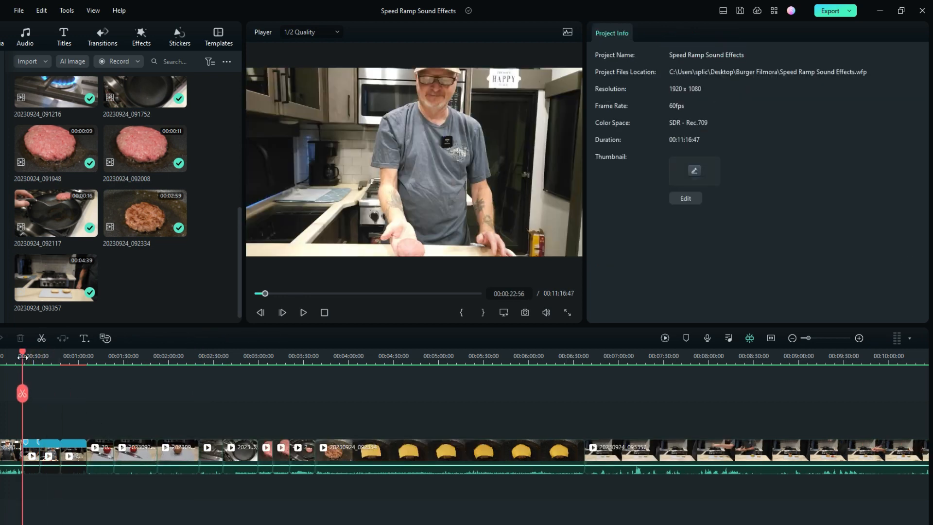
pyautogui.press('space')
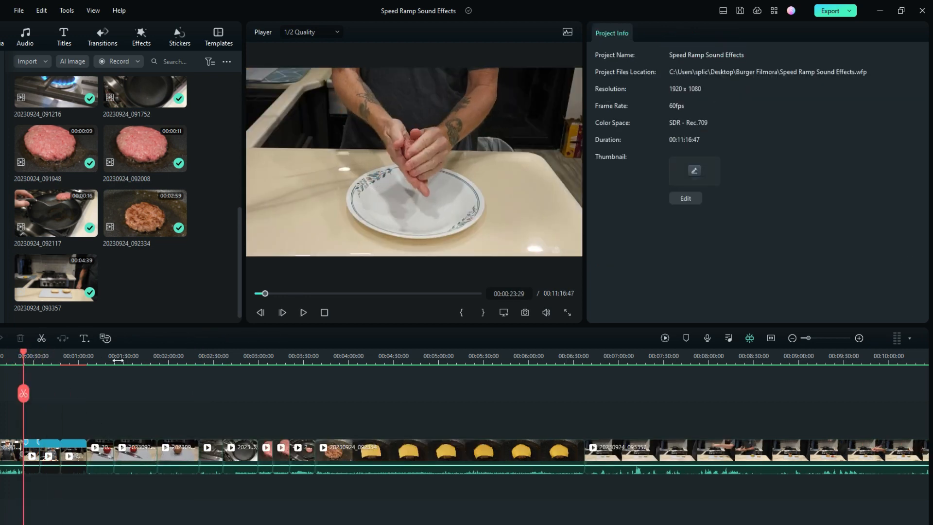
pyautogui.scroll(4, 97, 360)
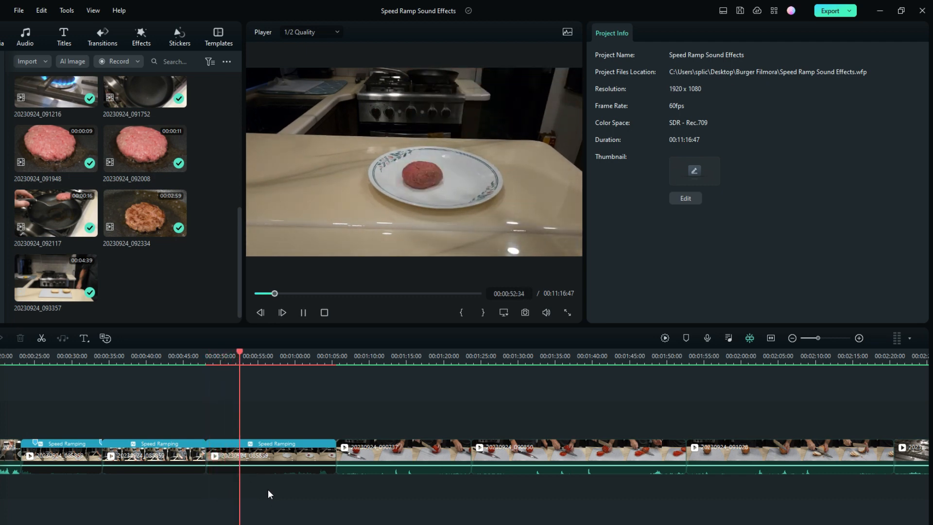
pyautogui.moveTo(243, 355); pyautogui.dragTo(232, 354)
pyautogui.click(233, 393)
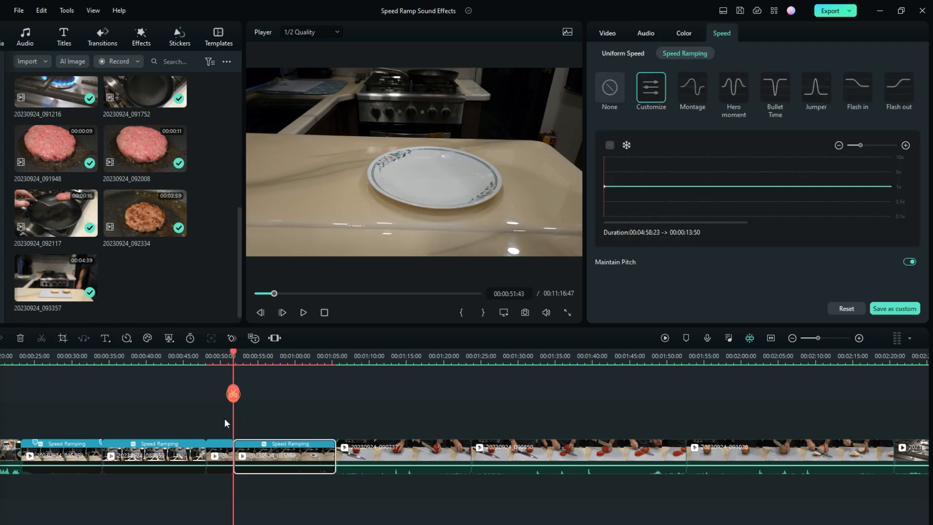
pyautogui.click(220, 453)
pyautogui.press('Delete')
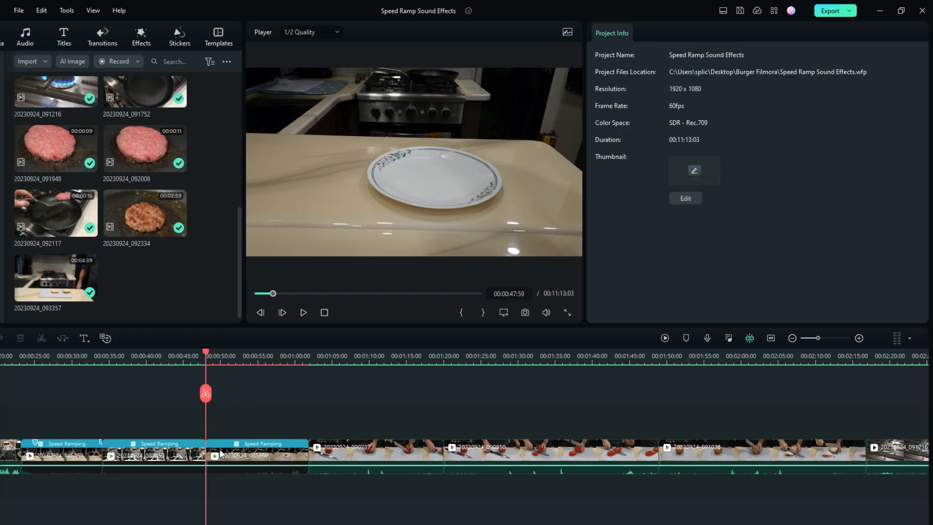
# Scale the plate clip up to 171.86% and play across the cut from the patty toss into it.
pyautogui.click(269, 451)
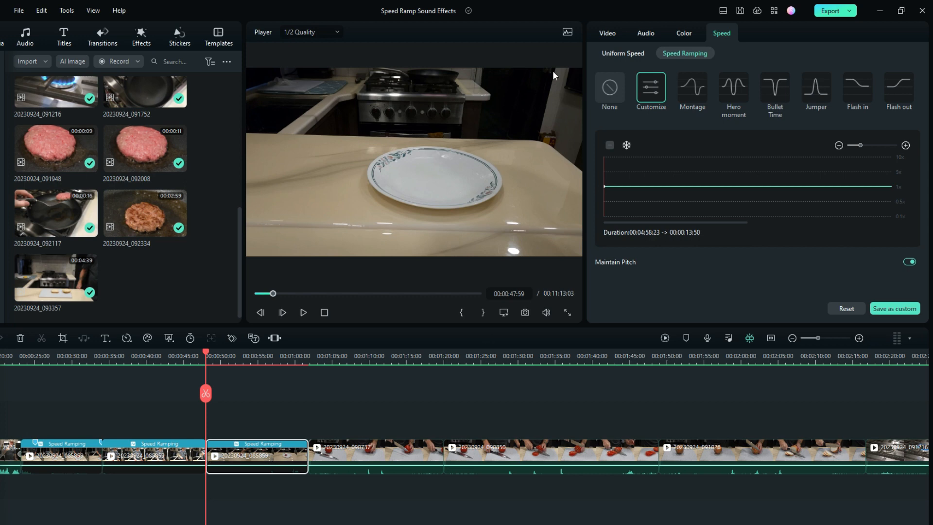
pyautogui.click(607, 34)
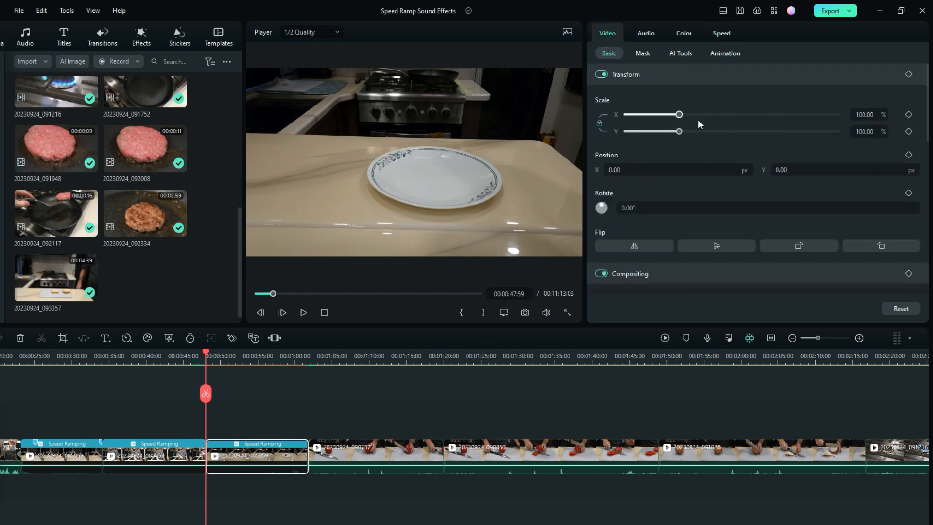
pyautogui.moveTo(679, 115); pyautogui.dragTo(717, 116)
pyautogui.press('space')
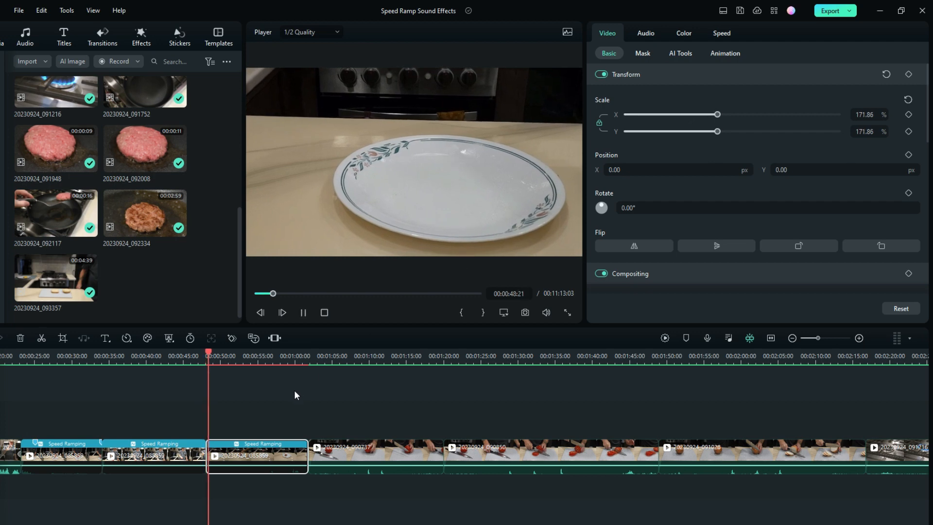
pyautogui.press('space')
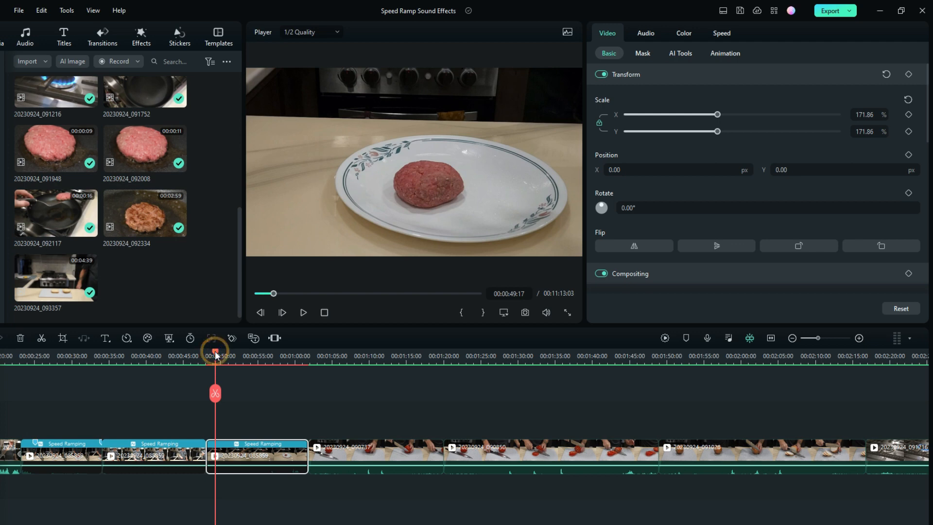
pyautogui.moveTo(216, 353); pyautogui.dragTo(193, 346)
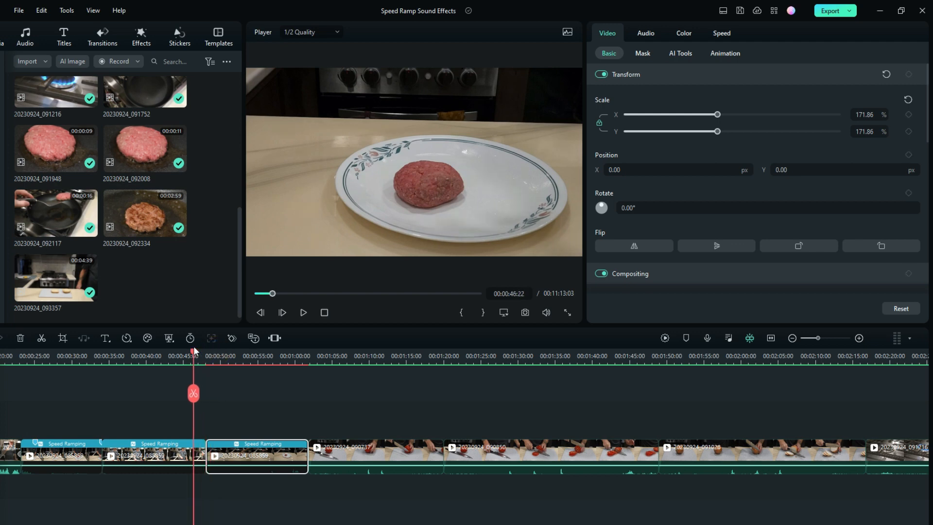
pyautogui.press('space')
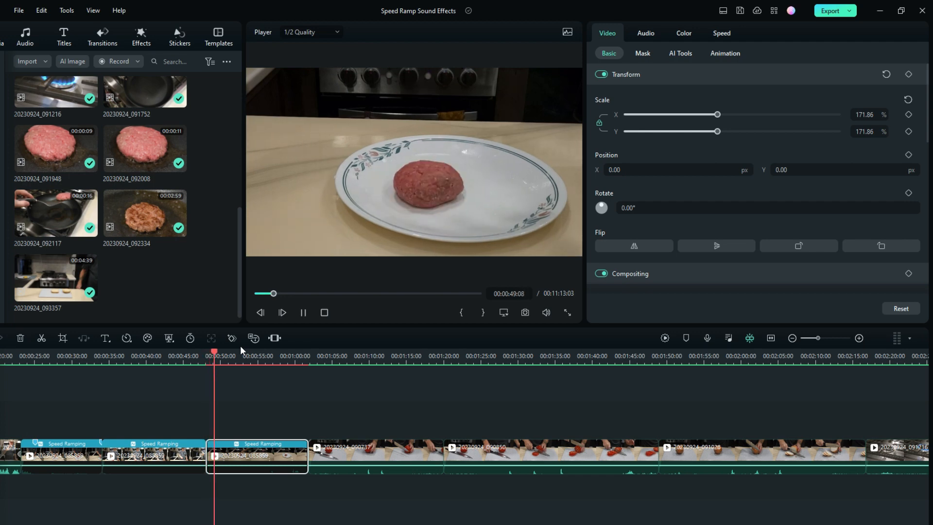
# Locate the frame just before the patty drops in, at 00:00:48:37, split the plate clip there and delete the leading sliver.
pyautogui.click(215, 350)
pyautogui.click(214, 350)
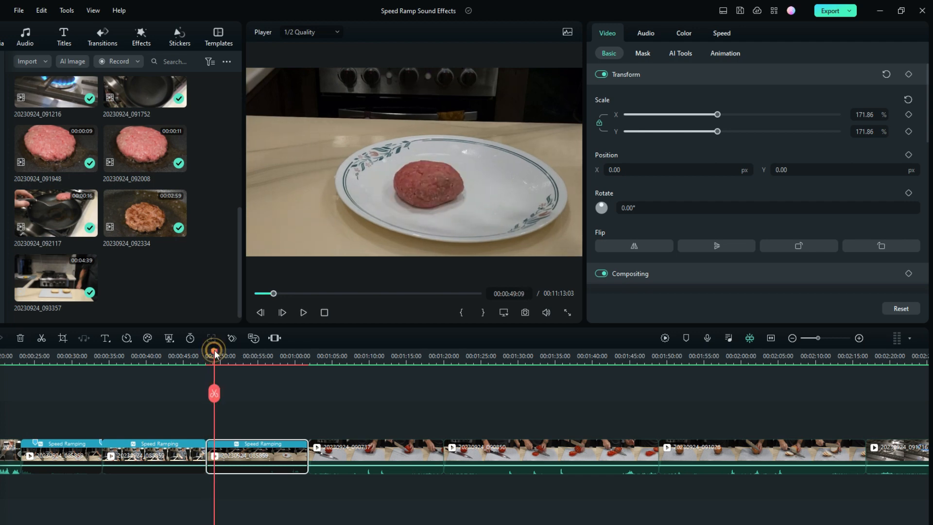
pyautogui.moveTo(214, 350); pyautogui.dragTo(211, 351)
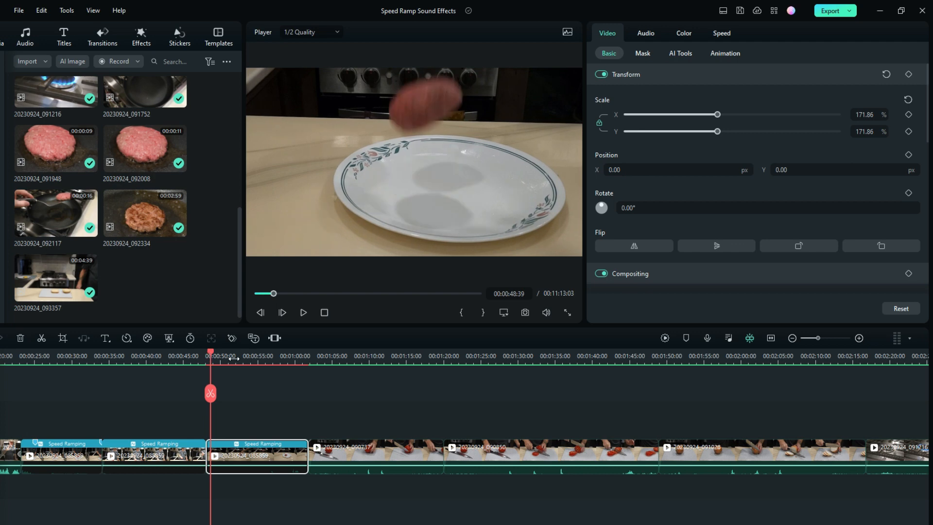
pyautogui.click(261, 313)
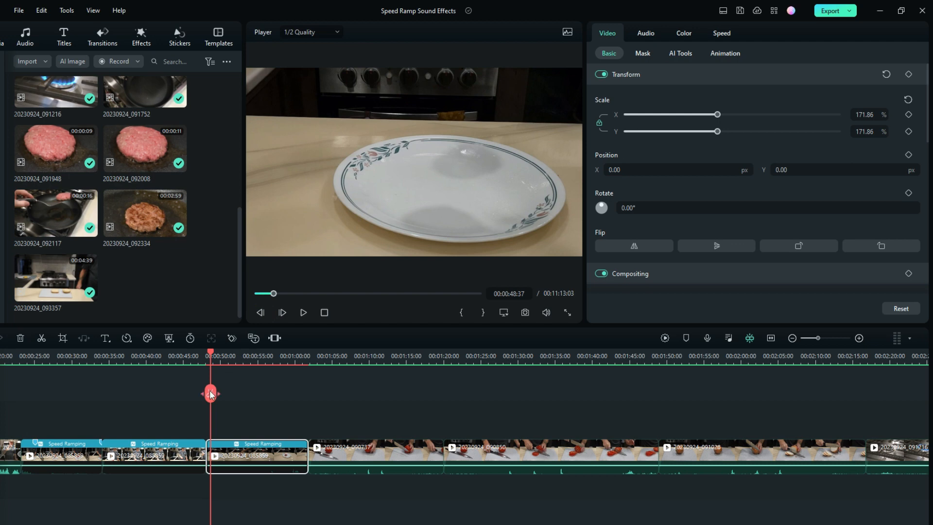
pyautogui.moveTo(210, 393); pyautogui.dragTo(209, 392)
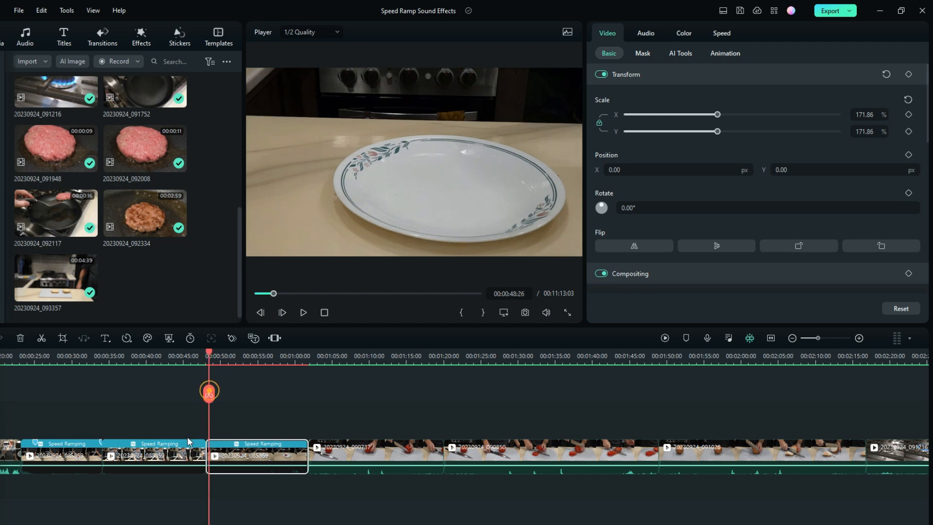
pyautogui.click(283, 313)
pyautogui.click(283, 313)
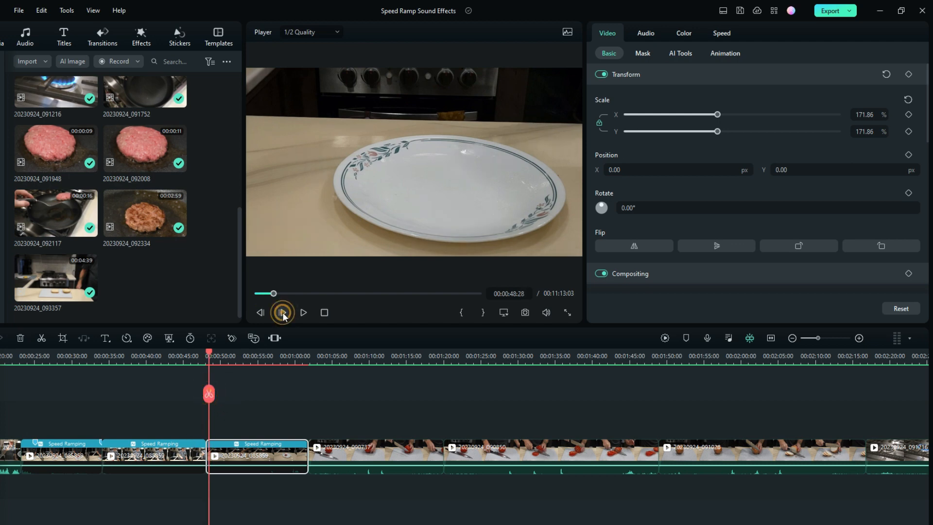
pyautogui.click(282, 312)
pyautogui.click(282, 313)
pyautogui.click(283, 313)
pyautogui.click(283, 313)
pyautogui.click(283, 313)
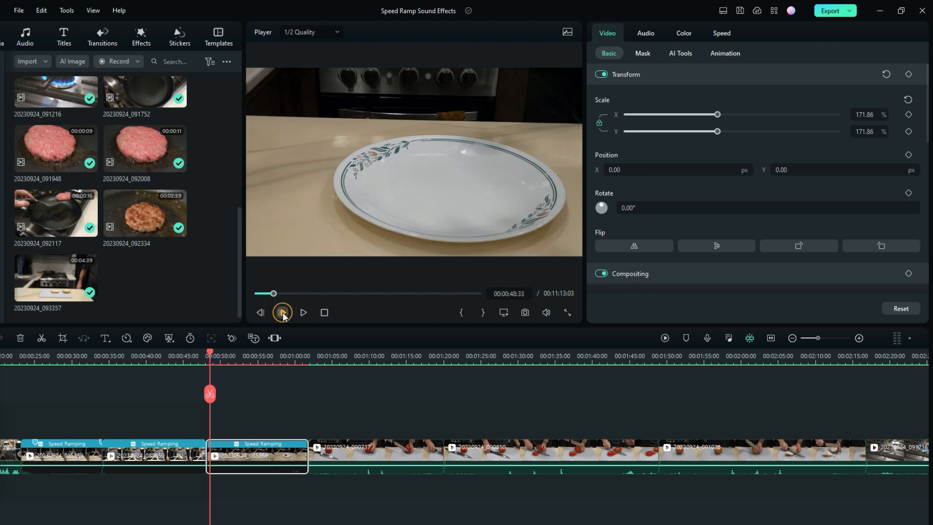
pyautogui.click(283, 312)
pyautogui.click(283, 313)
pyautogui.click(283, 313)
pyautogui.click(283, 312)
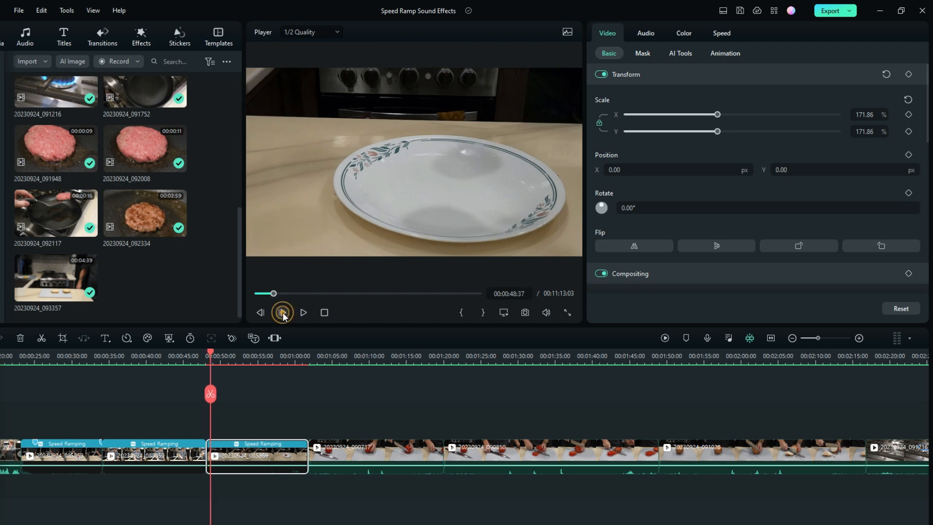
pyautogui.click(282, 313)
pyautogui.click(261, 313)
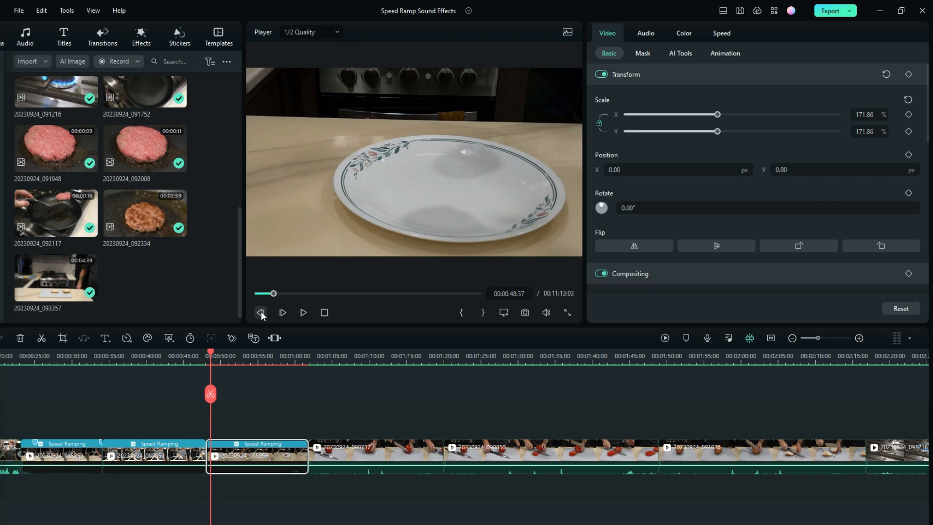
pyautogui.hotkey('ctrl', 'b')
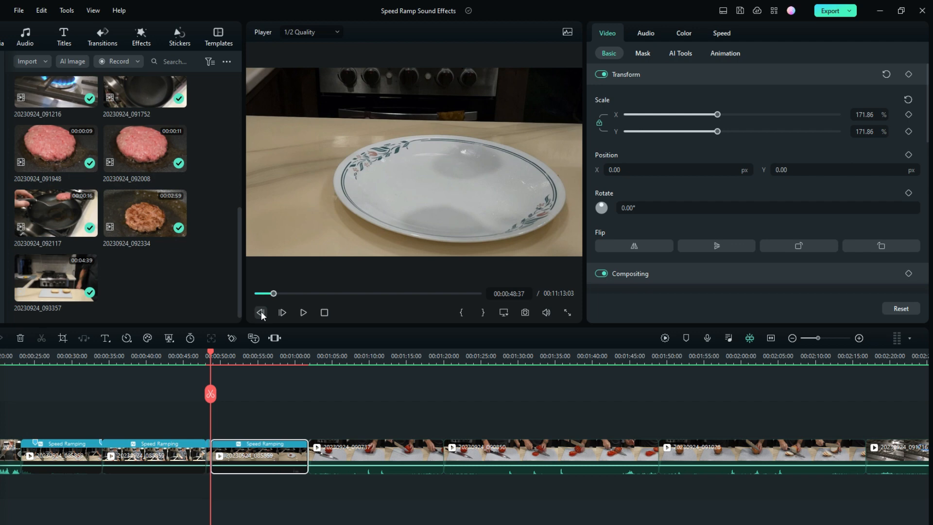
pyautogui.click(209, 456)
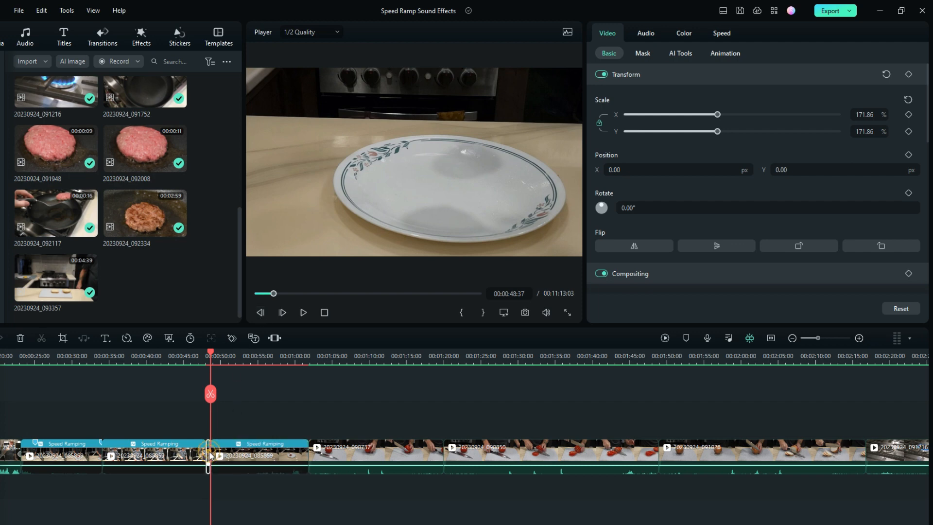
pyautogui.press('Delete')
# Play the transition from the slowed toss at 00:00:45:27 into the trimmed plate close-up.
pyautogui.click(189, 360)
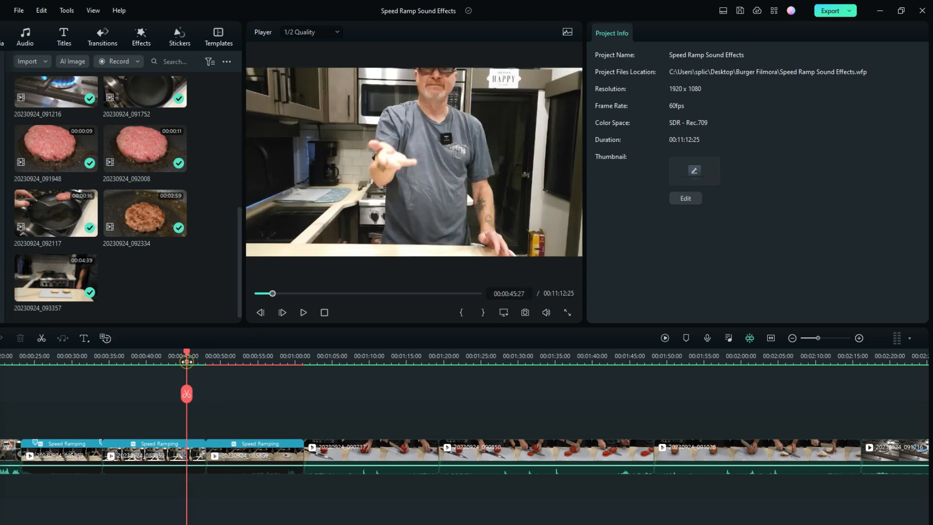
pyautogui.press('space')
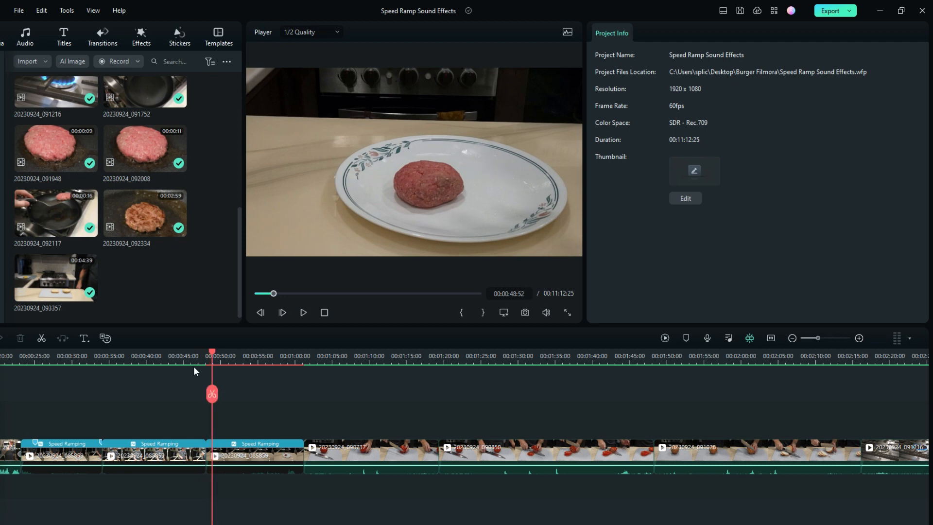
pyautogui.press('space')
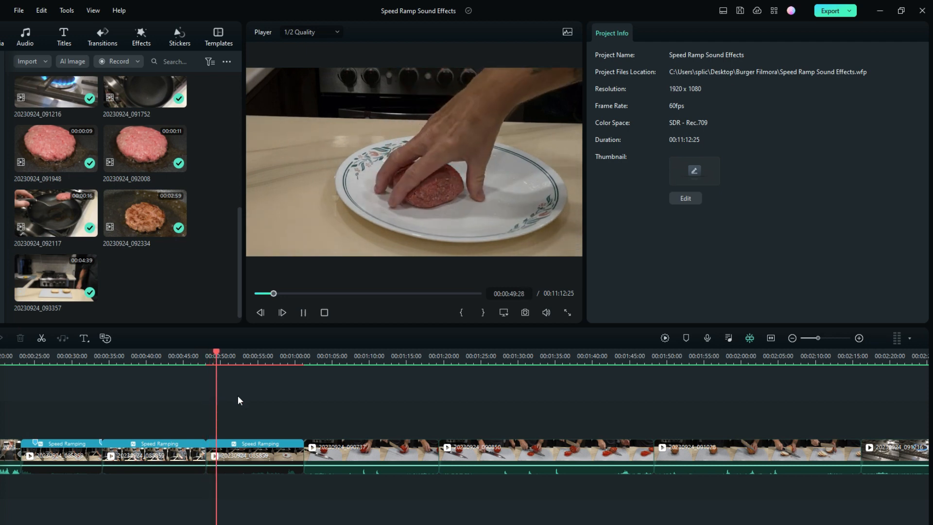
# Split the plate close-up at 00:00:48:43, just after the patty lands, and delete the rest of that clip.
pyautogui.press('space')
pyautogui.moveTo(218, 354); pyautogui.dragTo(212, 351)
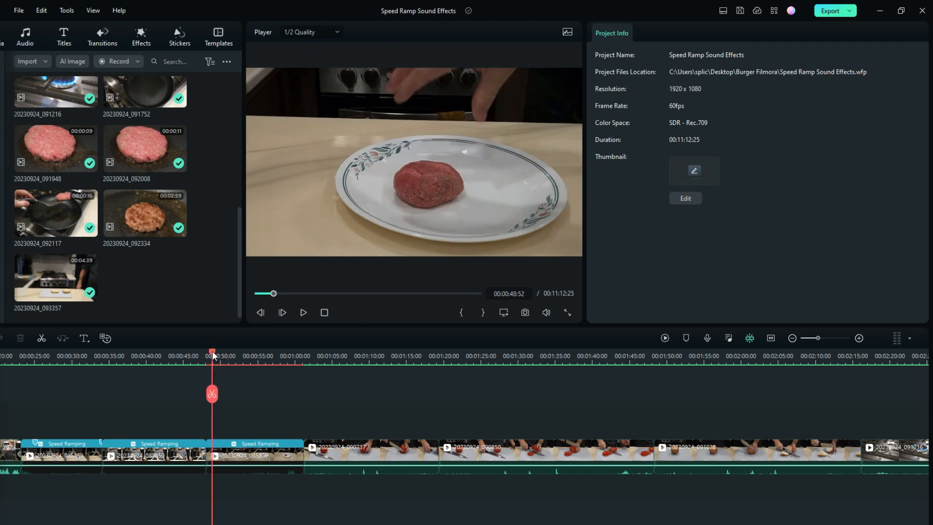
pyautogui.click(211, 393)
pyautogui.press('Delete')
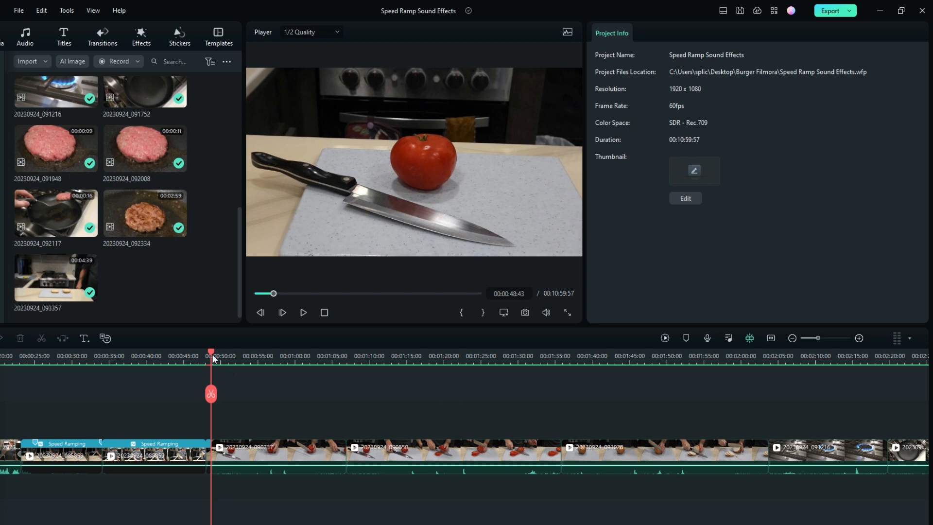
# Return the playhead to 00:00:22:31 and open the sound effects library.
pyautogui.moveTo(211, 394); pyautogui.dragTo(17, 415)
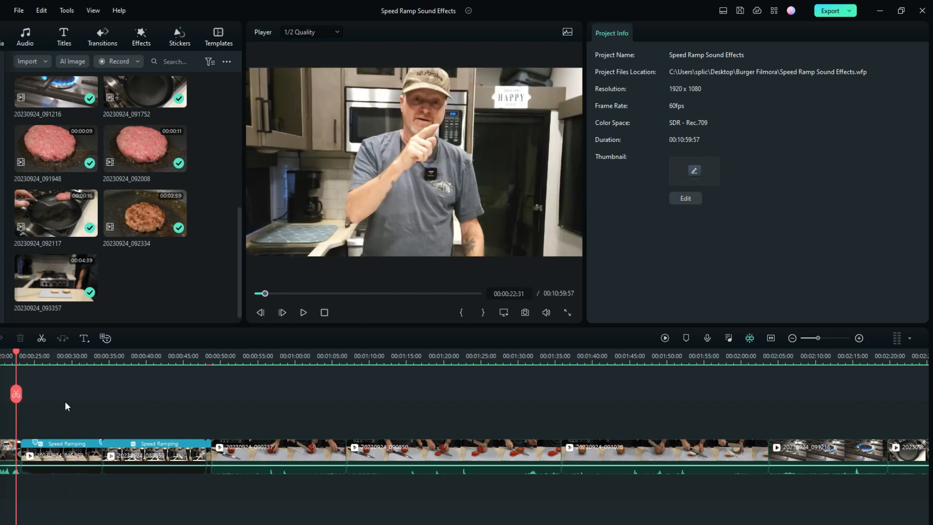
pyautogui.moveTo(238, 361); pyautogui.dragTo(301, 363)
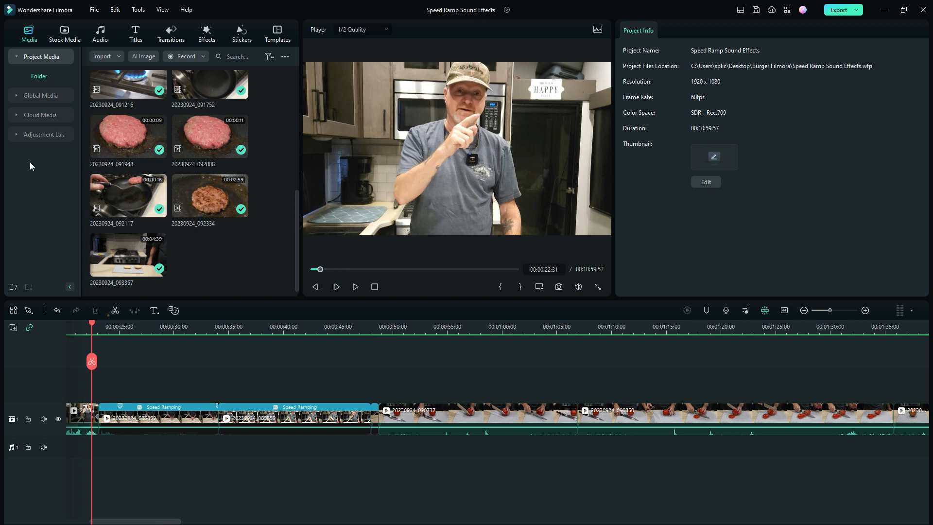
pyautogui.click(100, 34)
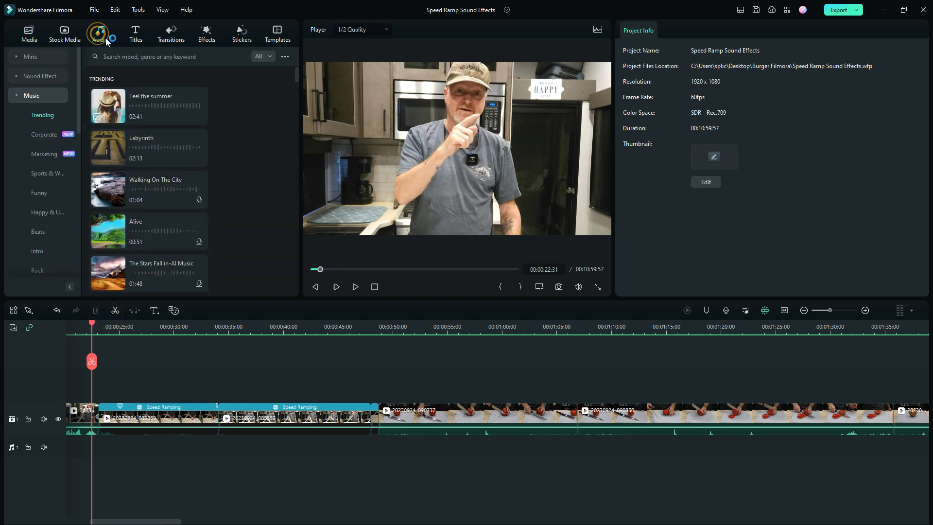
pyautogui.click(39, 81)
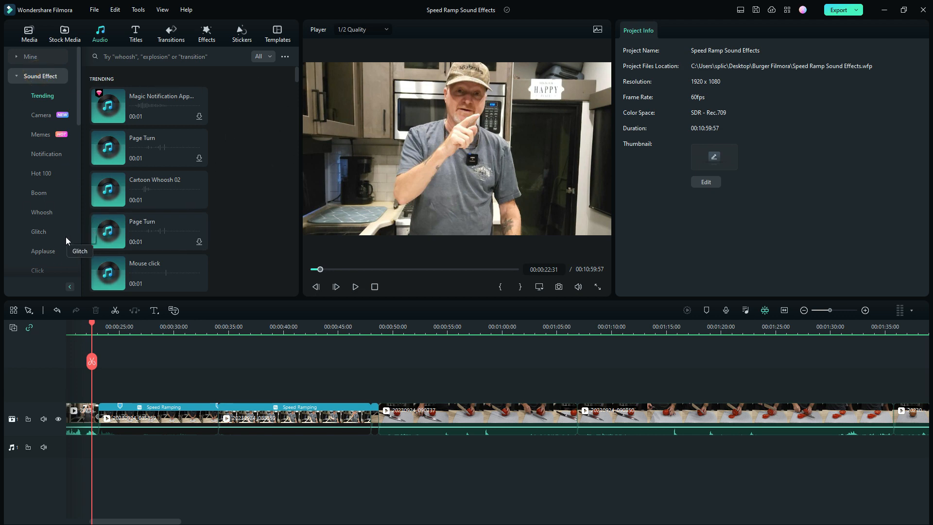
# Play from 00:00:22:31 and stop at the hand slap around 00:00:27:39.
pyautogui.press('space')
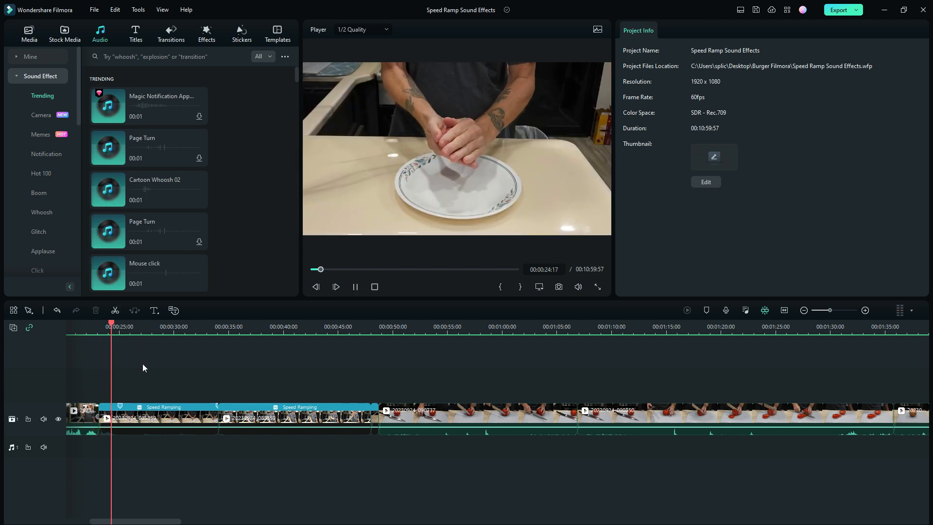
pyautogui.press('space')
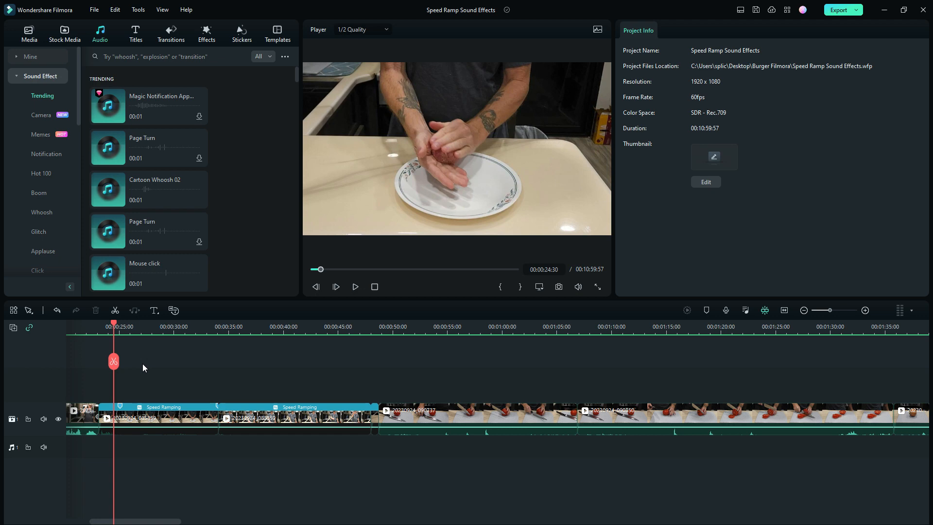
pyautogui.press('space')
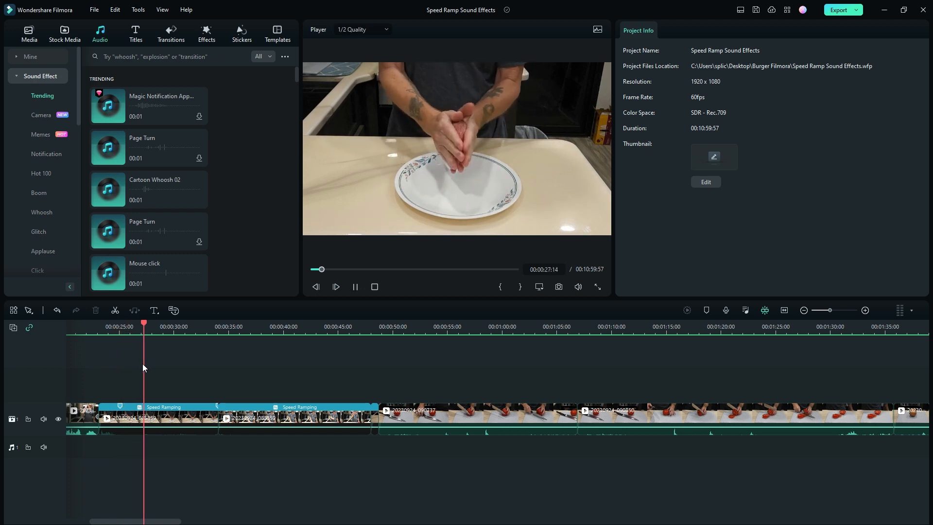
pyautogui.press('space')
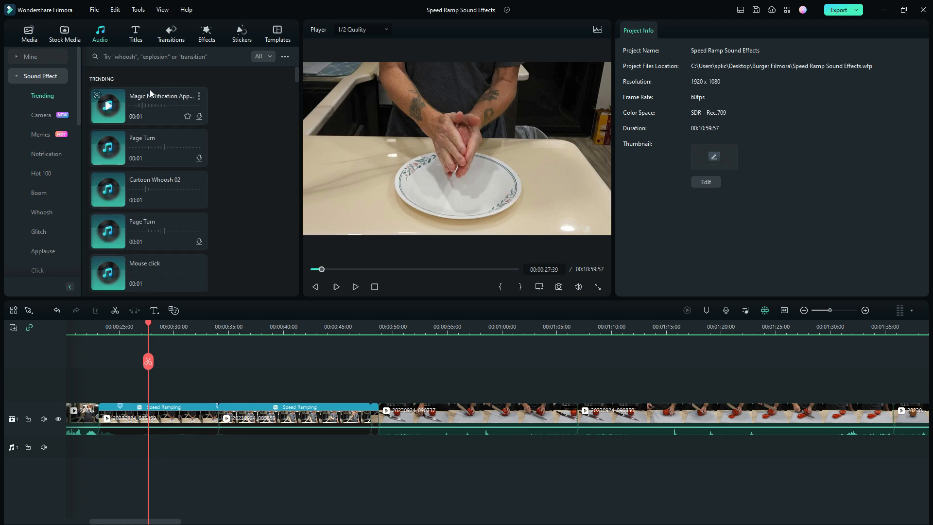
# Search the sound effects for "slap" and preview Slap - AISFX, Face Slap-Sharp 05, Face Slap-Hit 01 and Slap Effect 01.
pyautogui.click(139, 57)
pyautogui.write('slap')
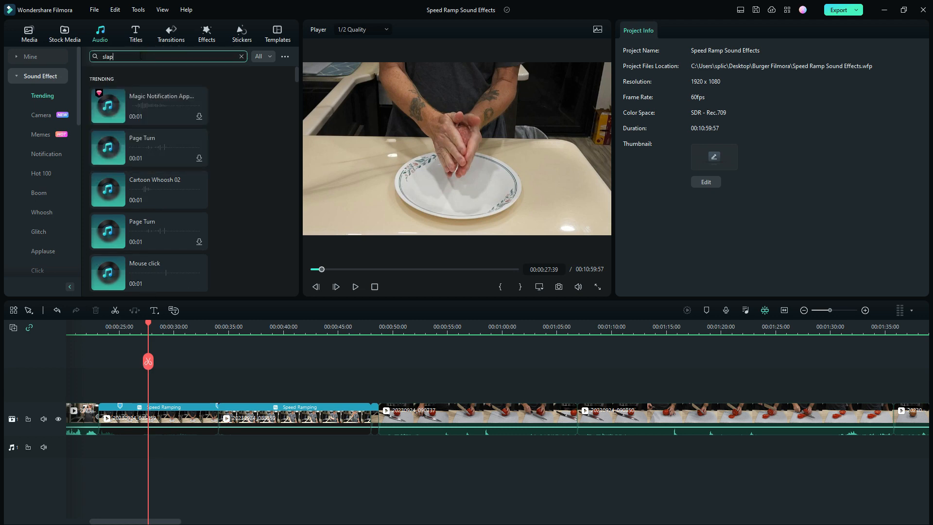
pyautogui.press('Return')
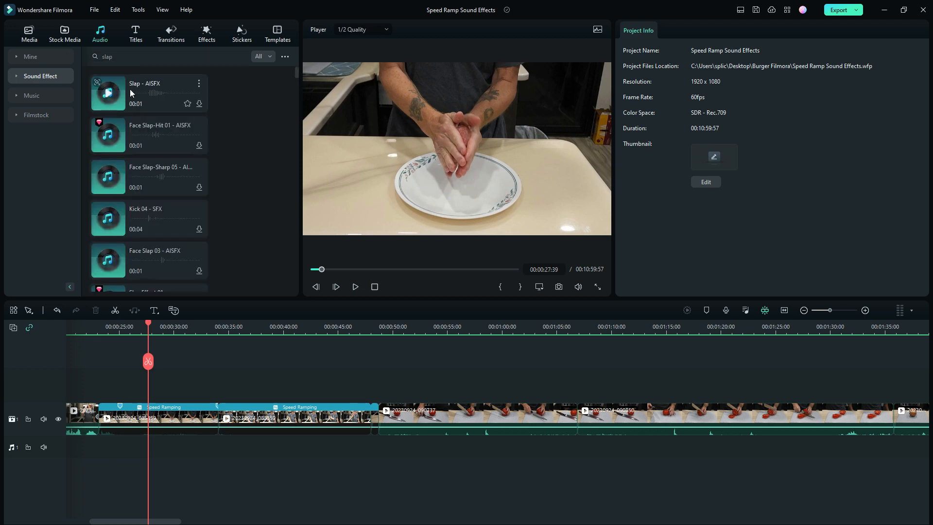
pyautogui.click(107, 96)
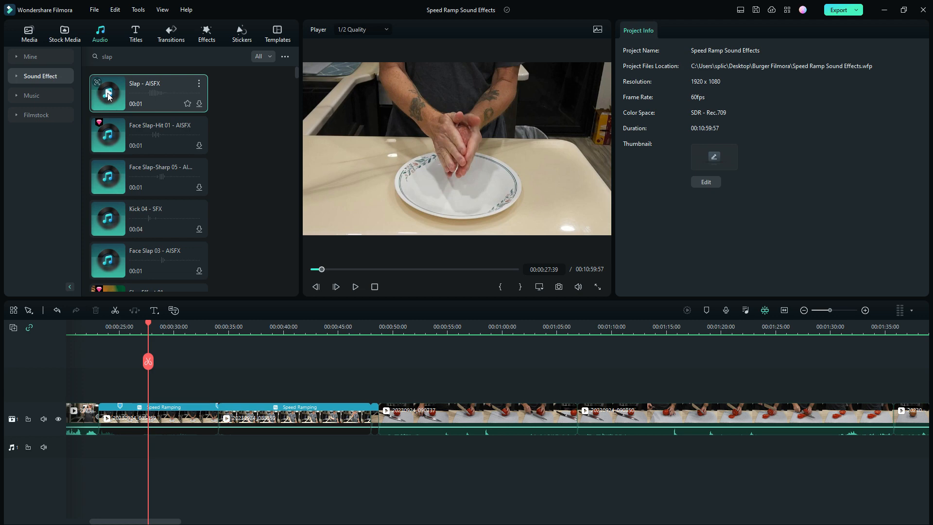
pyautogui.click(110, 179)
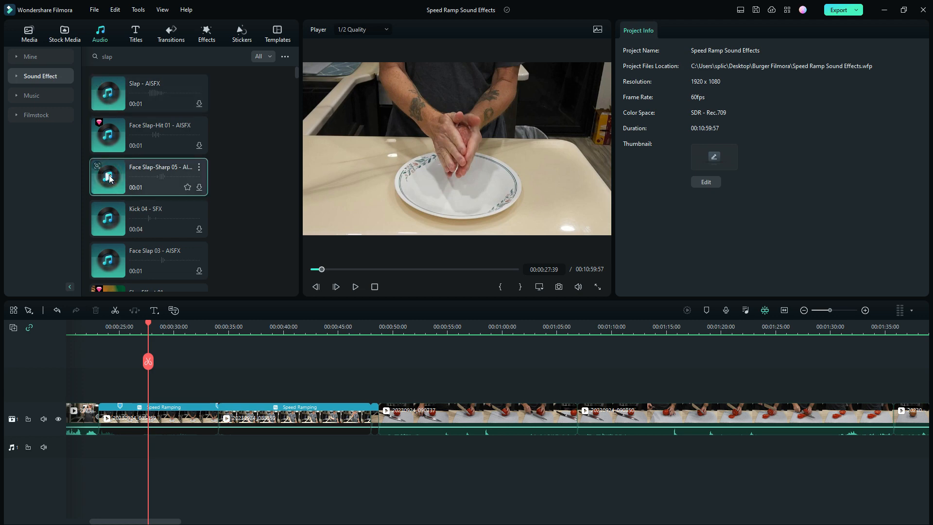
pyautogui.click(111, 136)
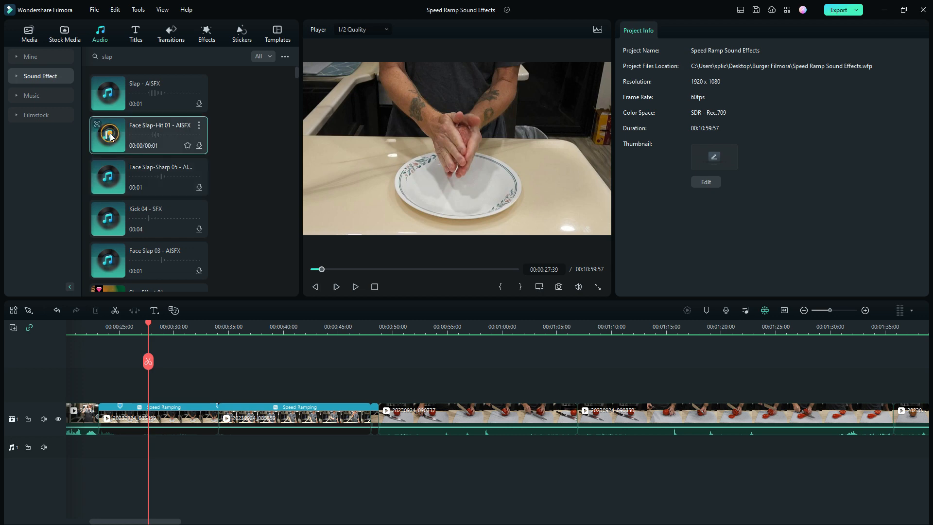
pyautogui.scroll(-3, 115, 160)
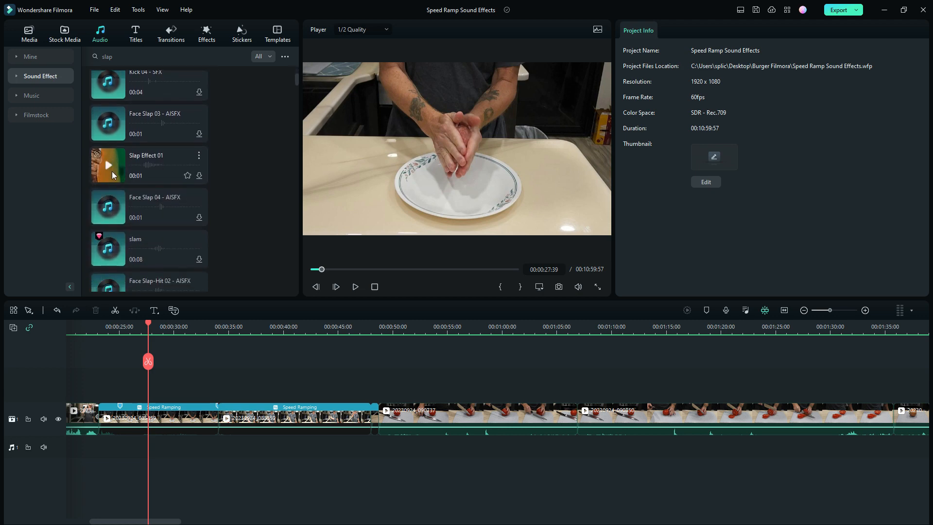
pyautogui.click(110, 165)
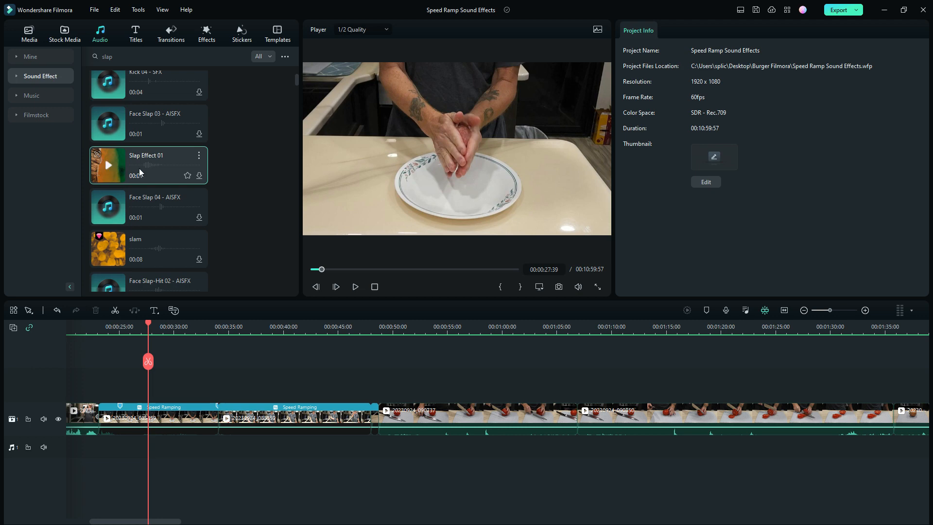
# Add Slap Effect 01 to the audio track at 00:00:27:39 and raise its volume to 12 dB.
pyautogui.moveTo(109, 165); pyautogui.dragTo(150, 423)
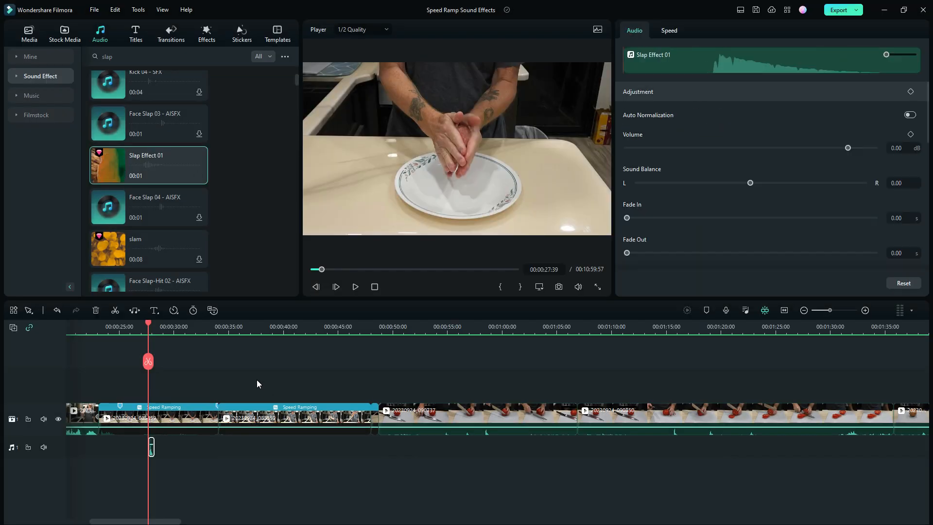
pyautogui.click(255, 348)
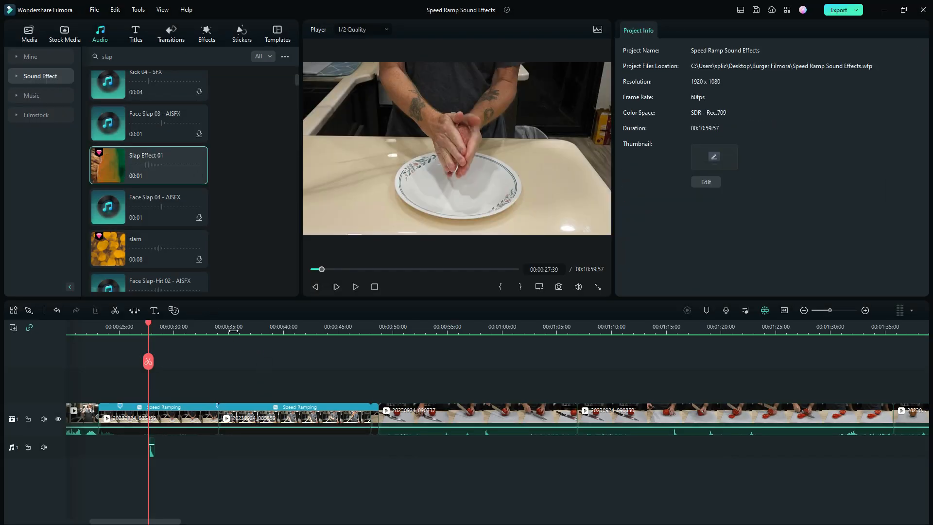
pyautogui.scroll(5, 233, 330)
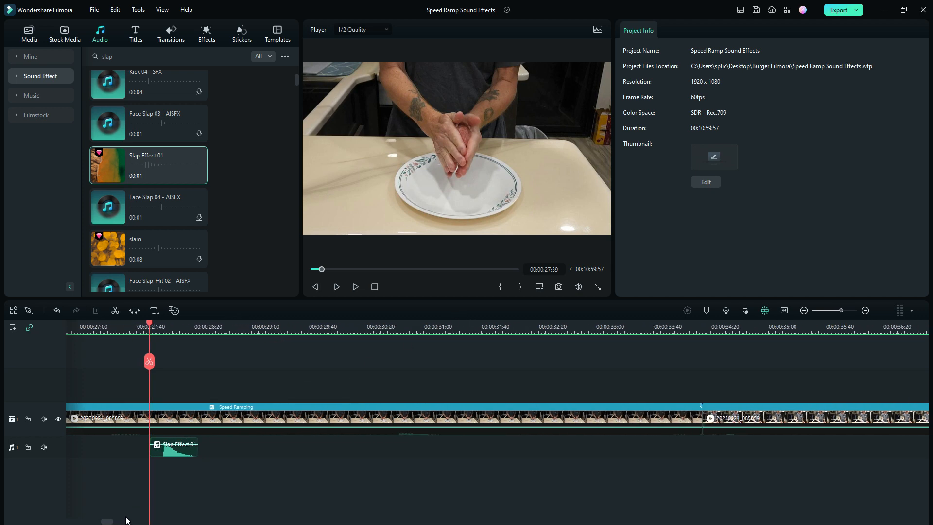
pyautogui.click(110, 521)
pyautogui.moveTo(108, 523); pyautogui.dragTo(106, 521)
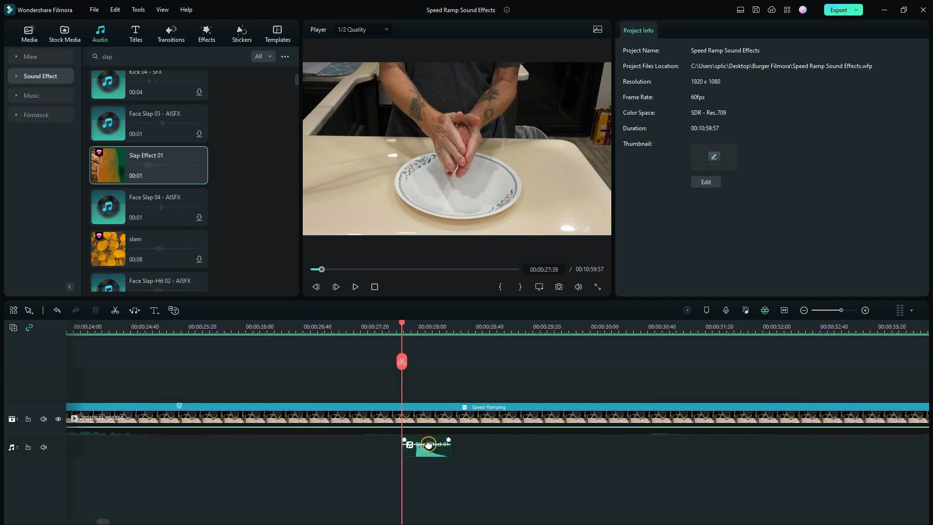
pyautogui.moveTo(421, 444)
pyautogui.mouseDown()
pyautogui.moveTo(427, 428)
pyautogui.moveTo(424, 437)
pyautogui.mouseUp()
# Split Slap Effect 01 at 00:00:27:48, where its waveform begins, and delete the silent piece before it.
pyautogui.moveTo(401, 327); pyautogui.dragTo(416, 326)
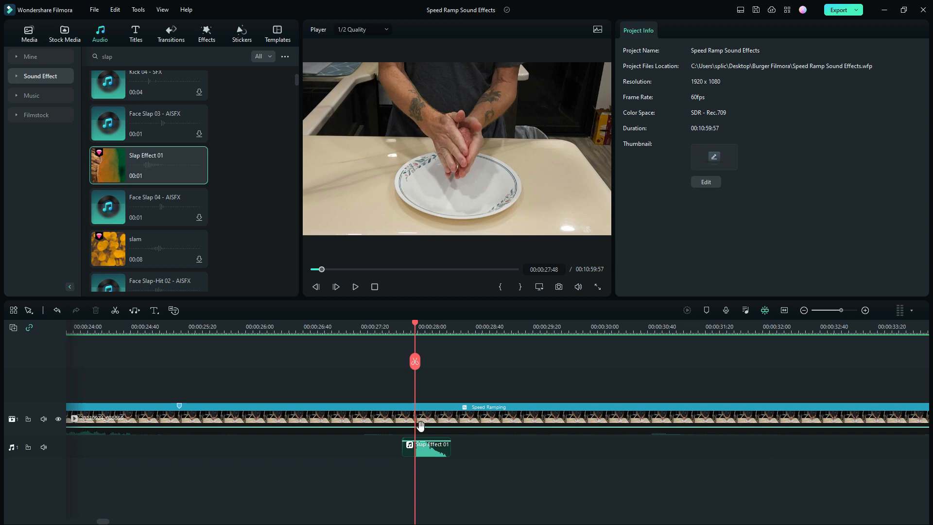
pyautogui.click(429, 452)
pyautogui.click(414, 361)
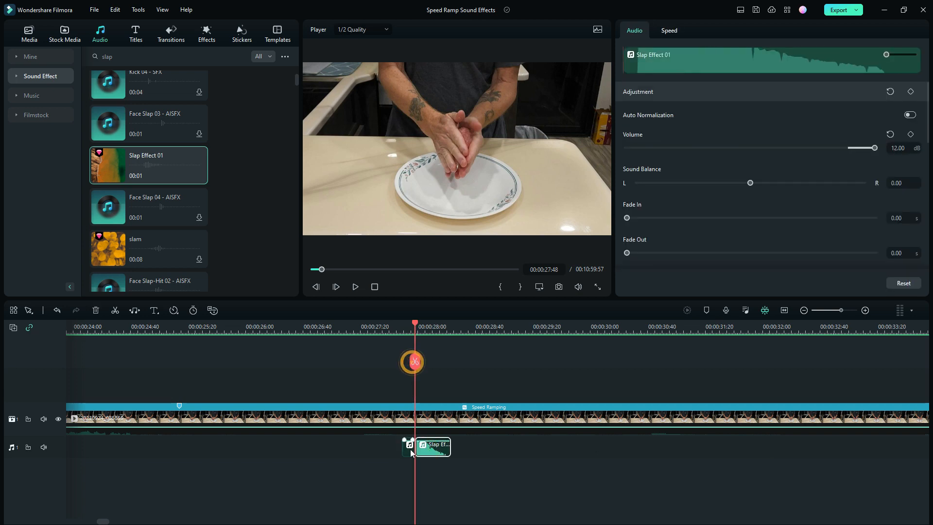
pyautogui.click(406, 450)
pyautogui.press('Delete')
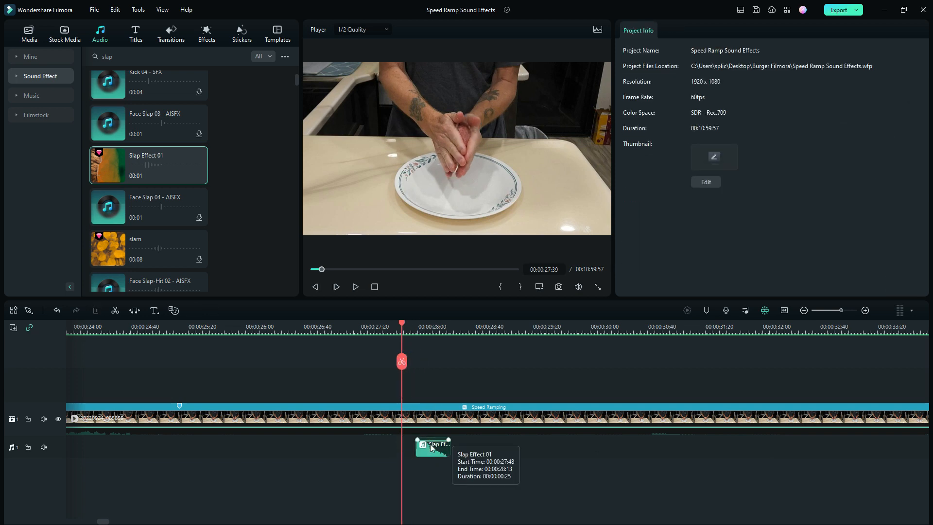
# Play across the trimmed slap sound to check its timing against the hand movement.
pyautogui.click(362, 331)
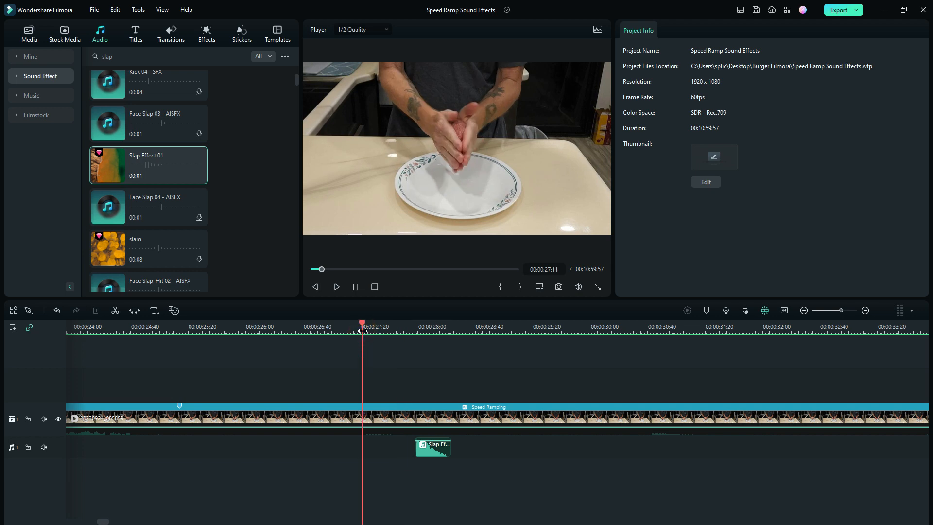
pyautogui.press('space')
pyautogui.press('space')
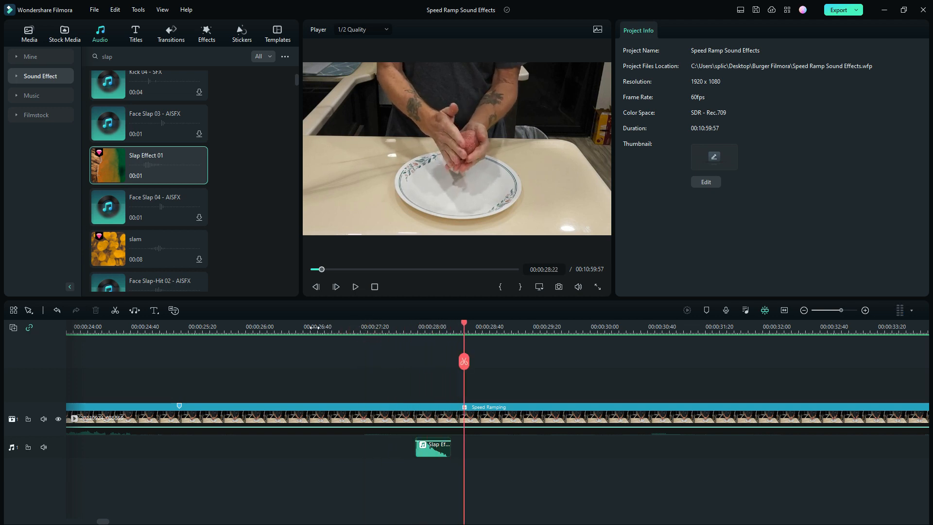
pyautogui.click(276, 328)
pyautogui.press('space')
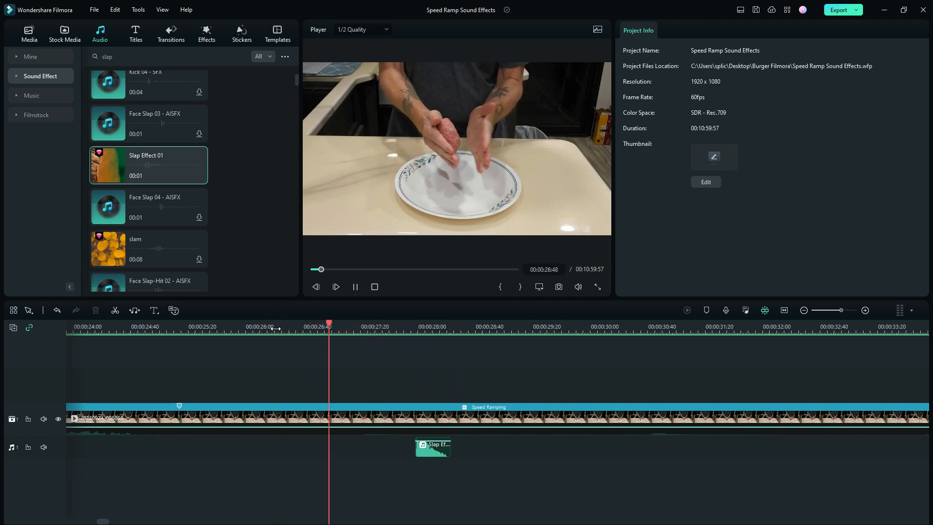
pyautogui.press('space')
# Move the slap sound earlier to start at about 00:00:27:10 and play up to it to check the sync.
pyautogui.moveTo(437, 449); pyautogui.dragTo(383, 450)
pyautogui.click(314, 330)
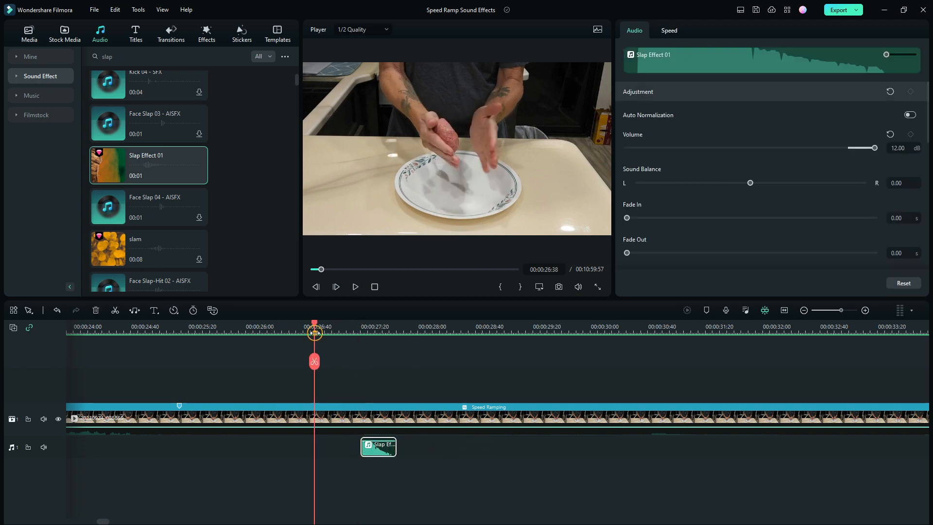
pyautogui.press('space')
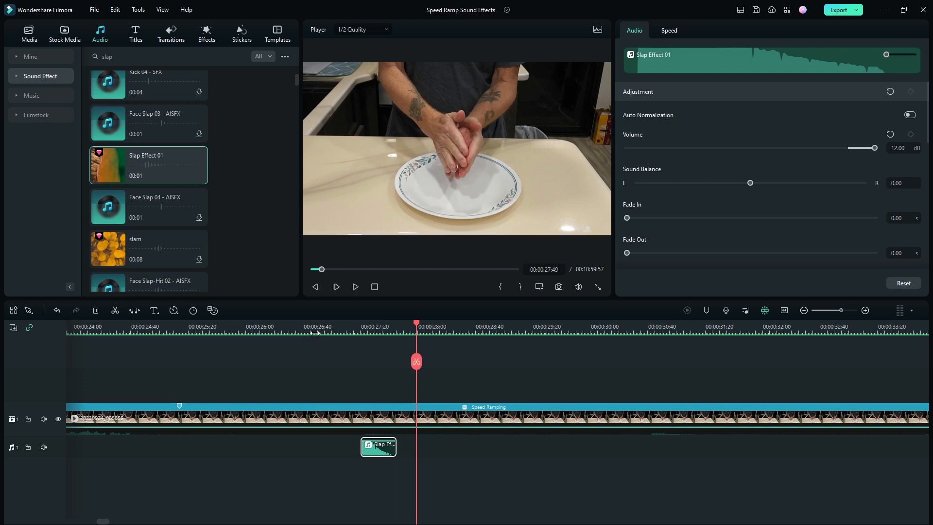
pyautogui.click(129, 330)
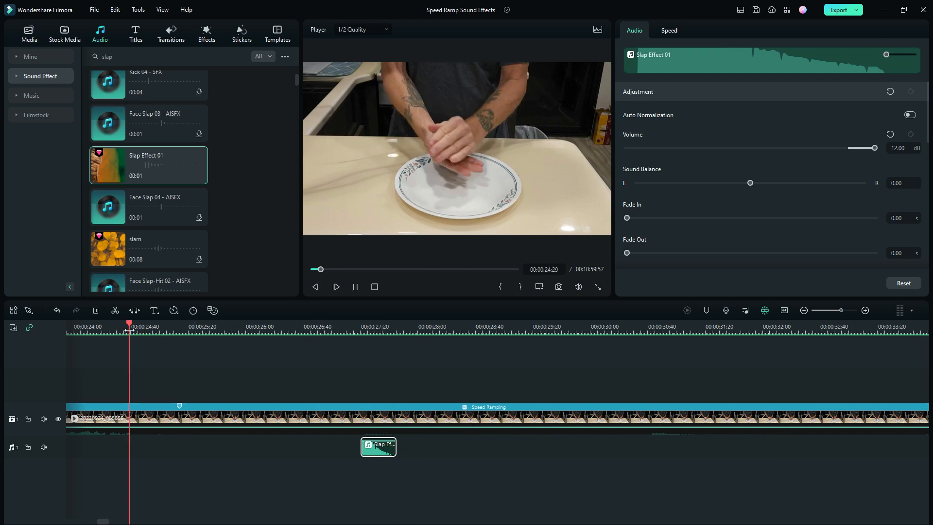
pyautogui.press('space')
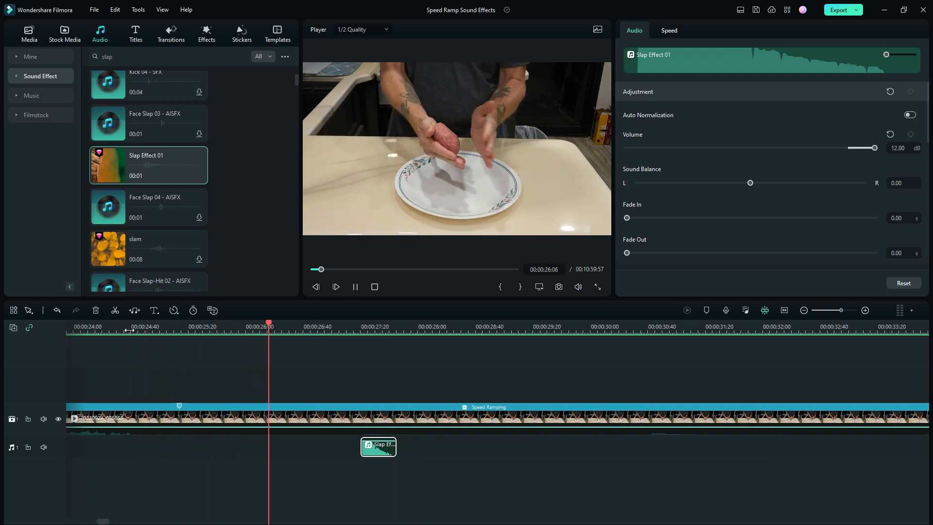
pyautogui.press('space')
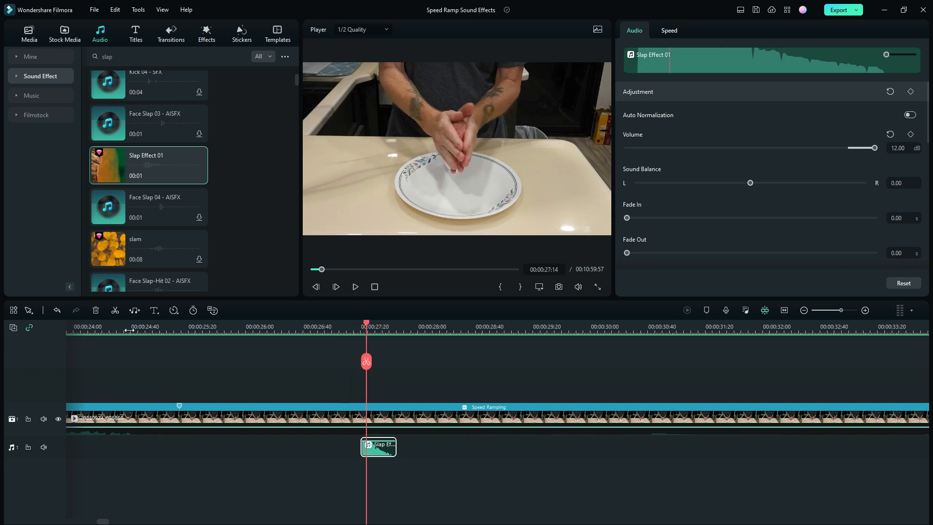
# Find the second hand slap in the footage and paste a copy of the trimmed Slap Effect 01 at about 00:00:30:39.
pyautogui.press('space')
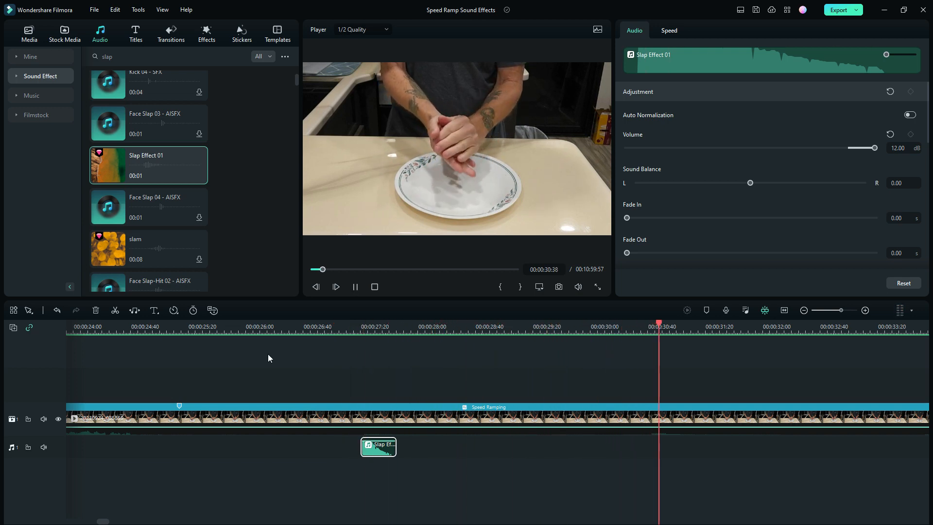
pyautogui.press('space')
pyautogui.click(380, 450)
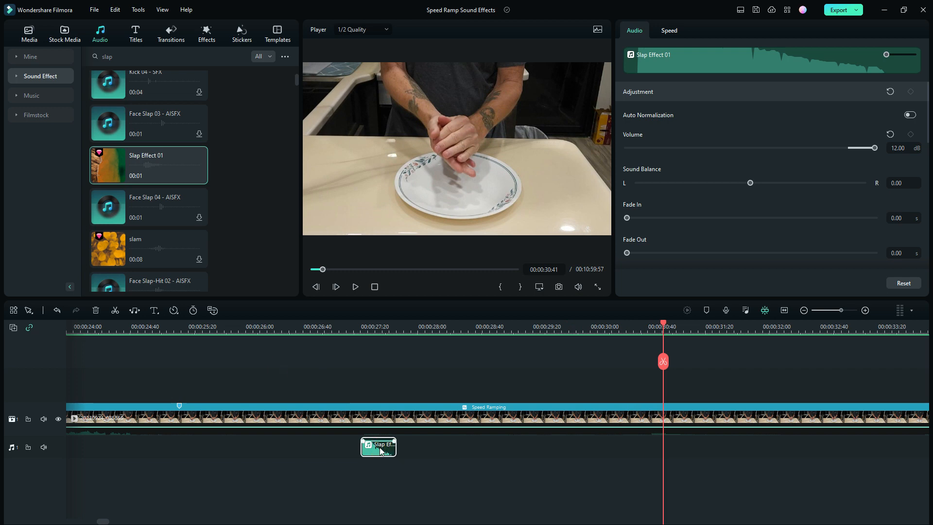
pyautogui.click(670, 445)
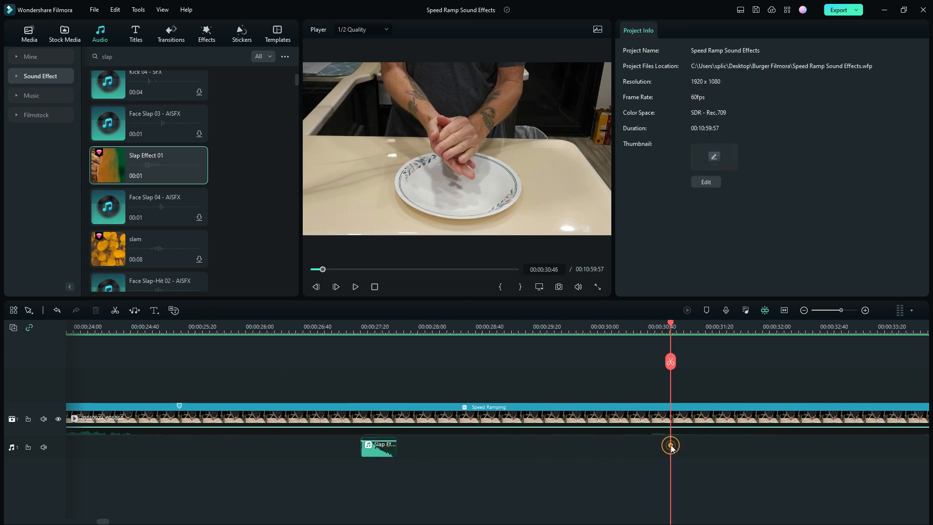
pyautogui.click(660, 327)
pyautogui.hotkey('ctrl', 'v')
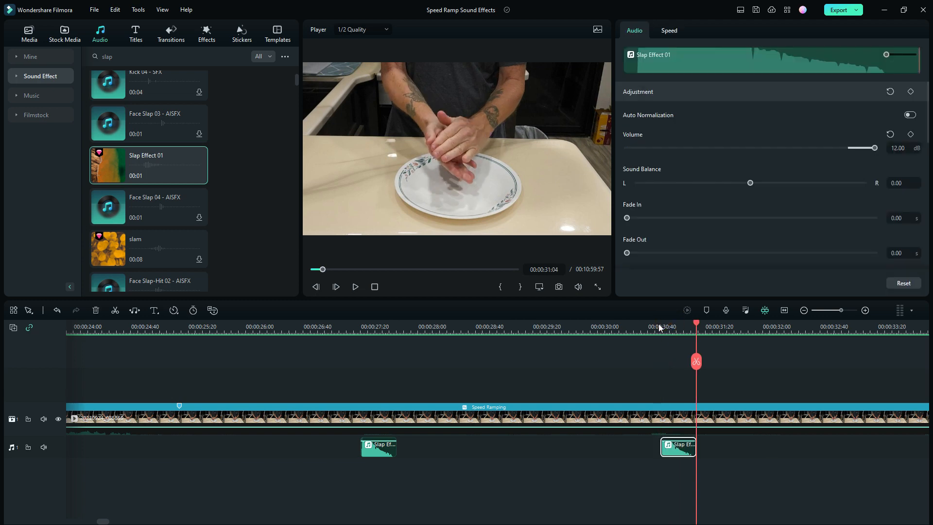
# Play up to the second slap sound to check its timing, and move it slightly earlier to start at 00:00:30:37.
pyautogui.press('space')
pyautogui.click(619, 327)
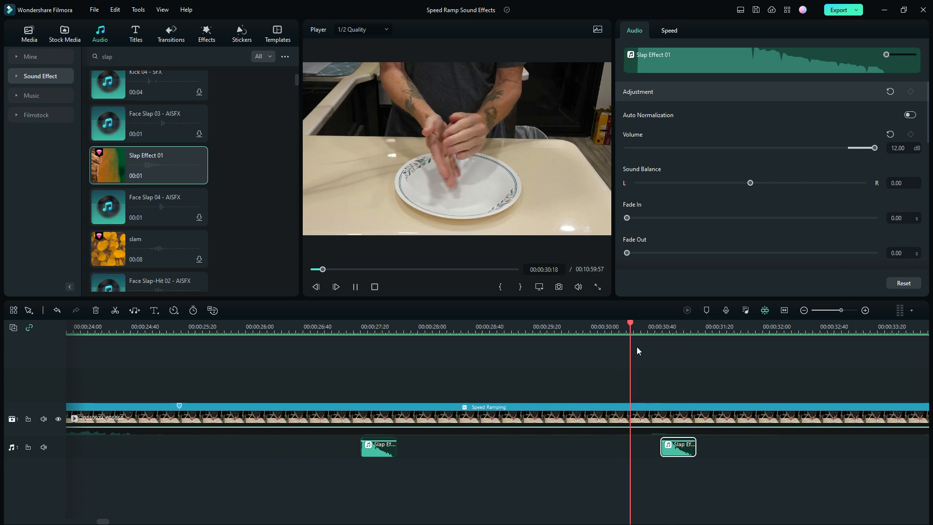
pyautogui.press('space')
pyautogui.click(619, 328)
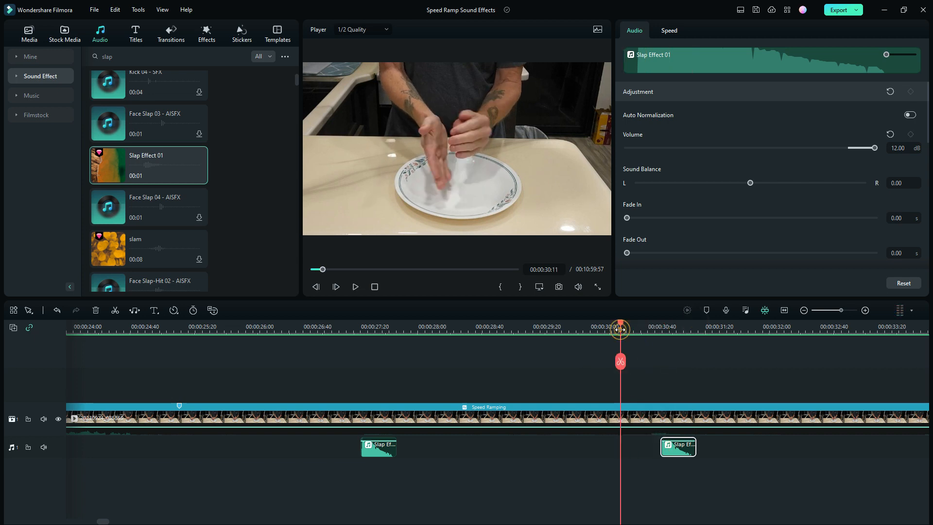
pyautogui.press('space')
pyautogui.press('space')
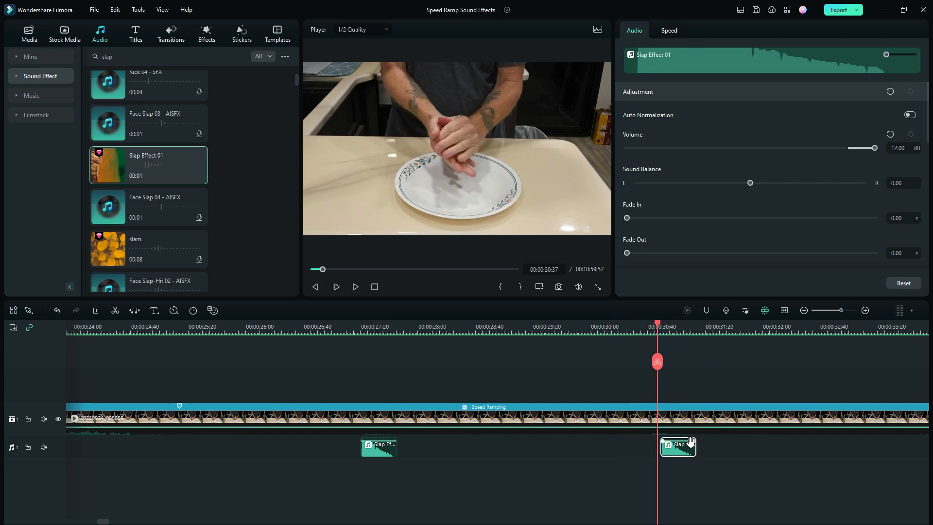
pyautogui.moveTo(671, 447); pyautogui.dragTo(668, 447)
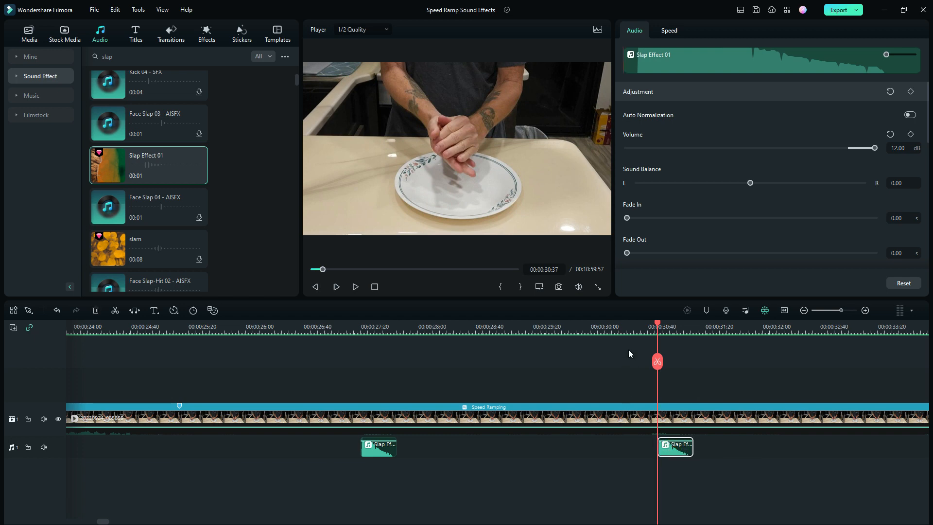
# Play on to the third hand slap and paste another copy of the slap sound at 00:00:33:59 on the audio track.
pyautogui.click(625, 329)
pyautogui.press('space')
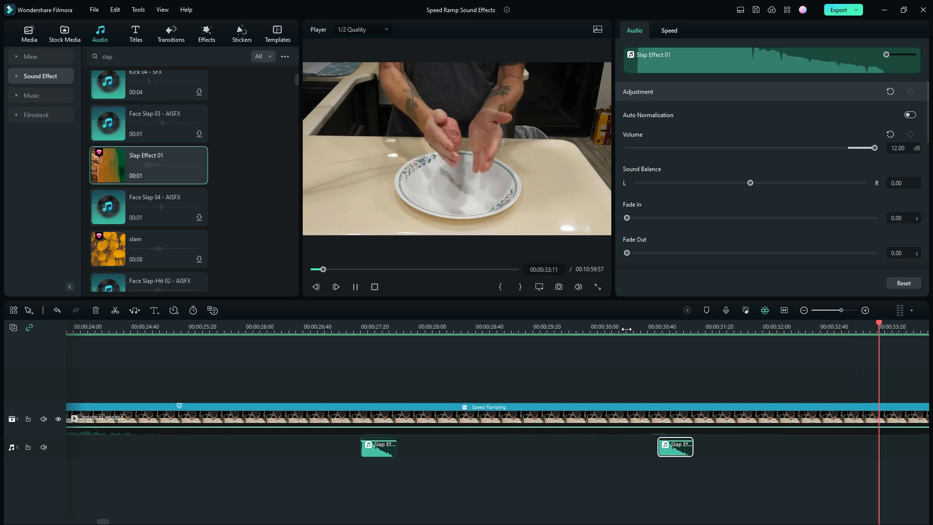
pyautogui.press('space')
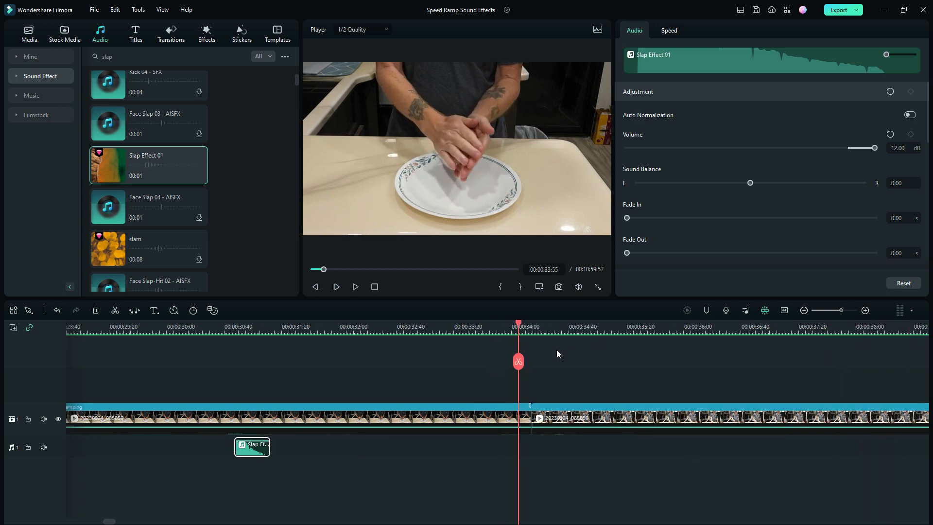
pyautogui.click(252, 452)
pyautogui.click(525, 444)
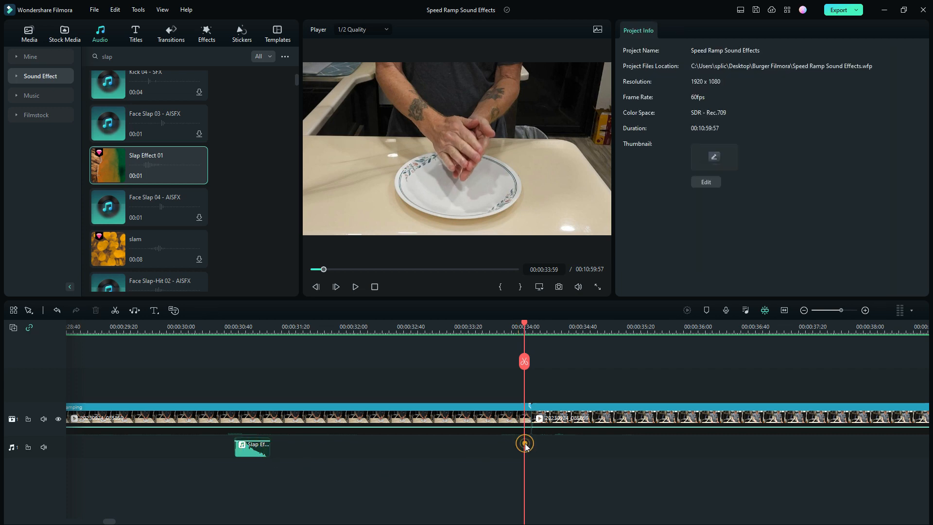
pyautogui.hotkey('ctrl', 'v')
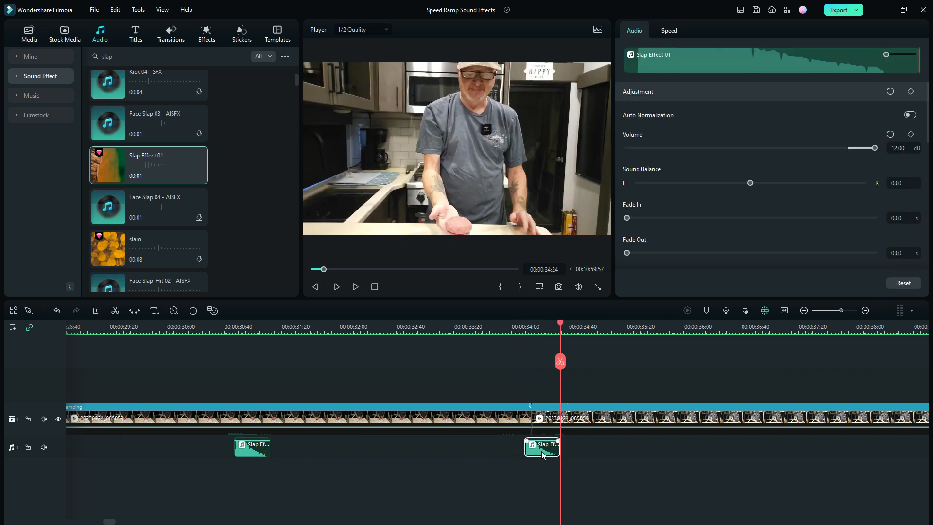
# Move the third slap sound earlier to start at about 00:00:33:39 and play across it to check the sync.
pyautogui.click(524, 445)
pyautogui.moveTo(524, 445); pyautogui.dragTo(496, 445)
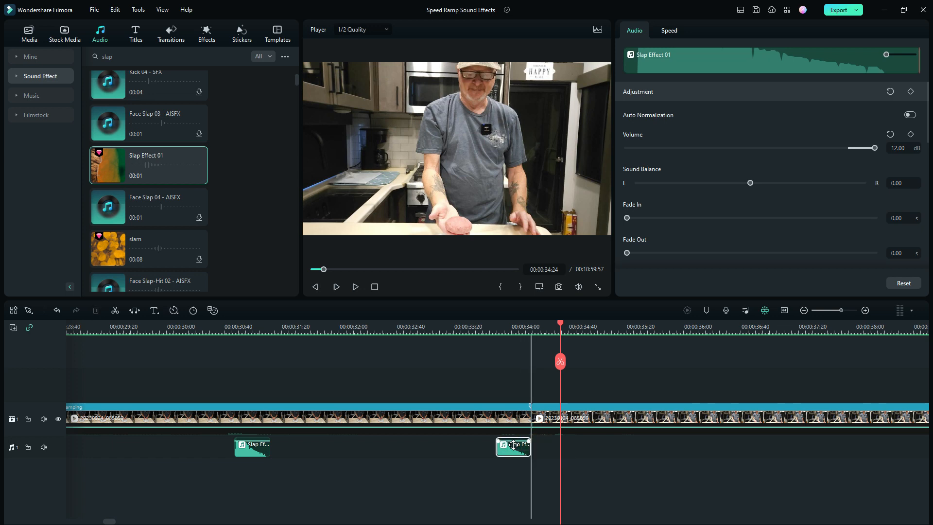
pyautogui.moveTo(561, 324); pyautogui.dragTo(473, 342)
pyautogui.press('space')
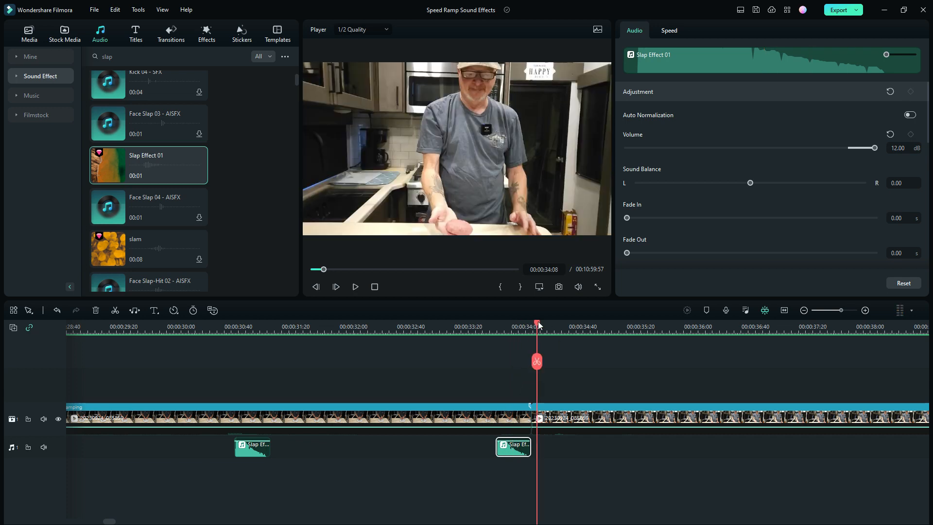
pyautogui.moveTo(537, 324); pyautogui.dragTo(488, 331)
pyautogui.press('space')
pyautogui.press('space')
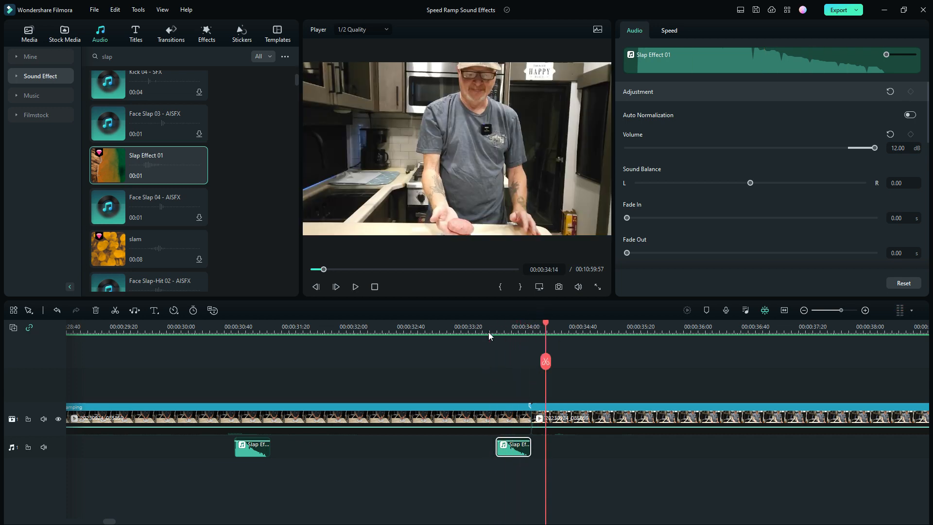
# Play from 00:00:26:34 across all three slap sounds to check their sync, and return the playhead to 00:00:25:10.
pyautogui.scroll(-3, 518, 332)
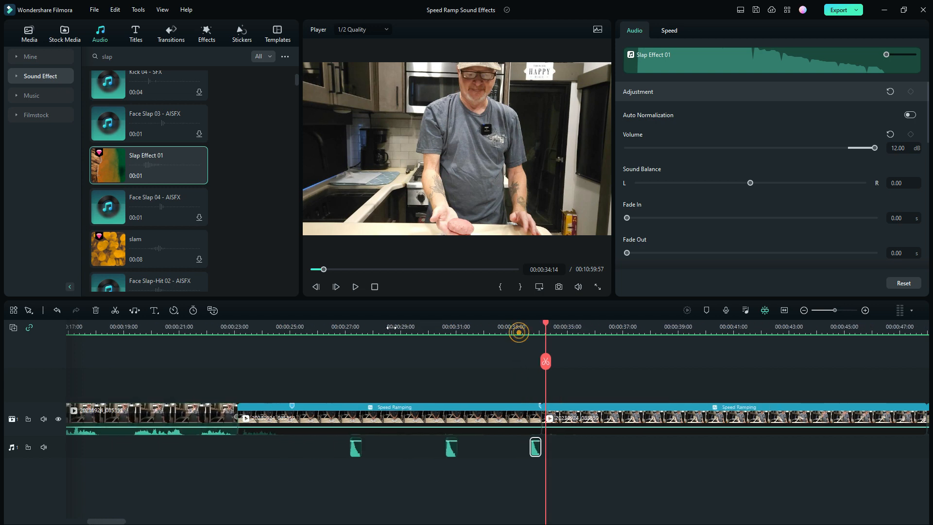
pyautogui.click(333, 329)
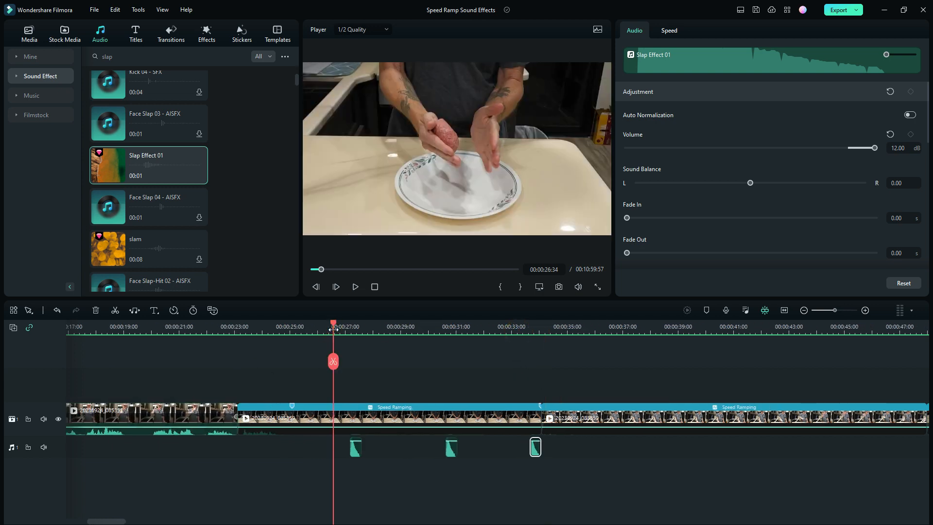
pyautogui.press('space')
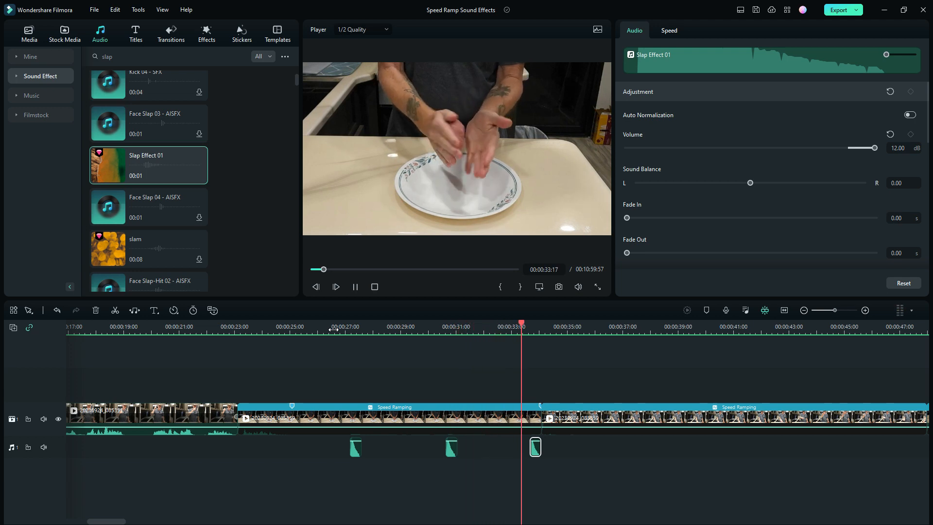
pyautogui.press('space')
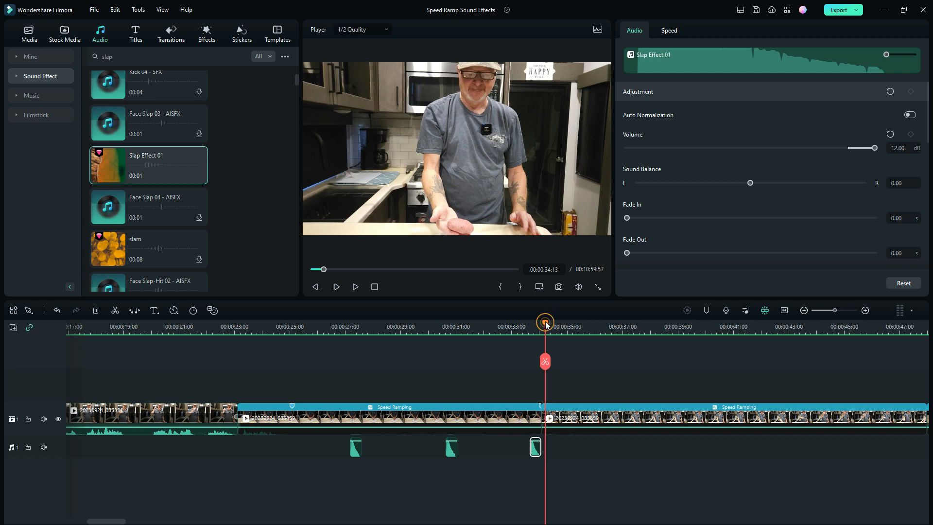
pyautogui.moveTo(545, 324); pyautogui.dragTo(342, 359)
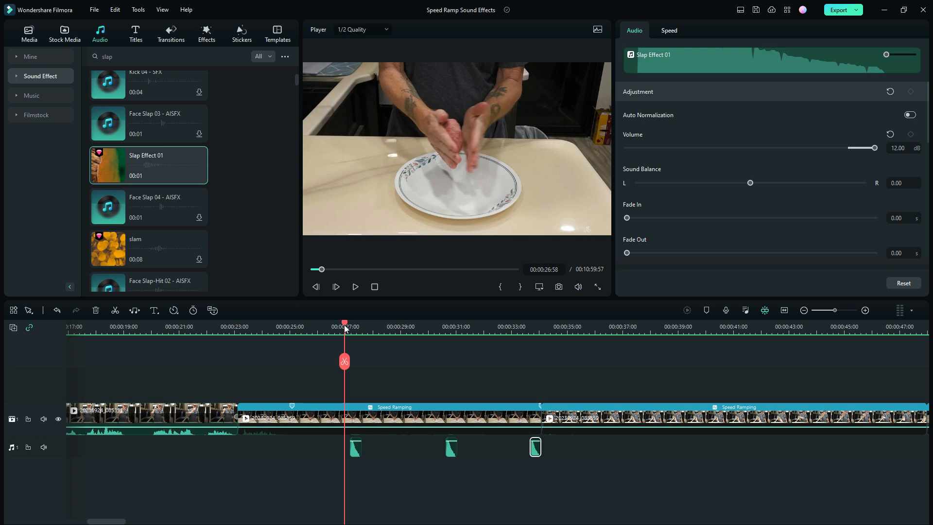
pyautogui.moveTo(345, 323); pyautogui.dragTo(295, 326)
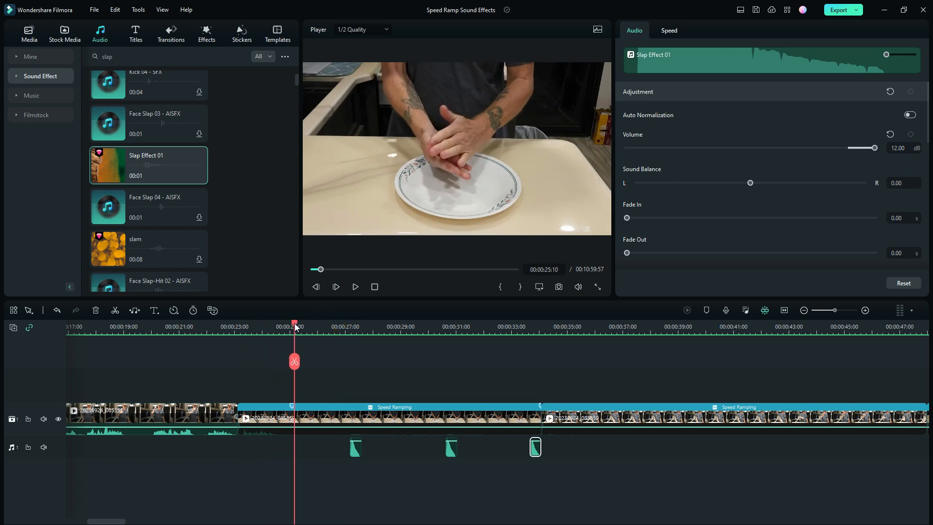